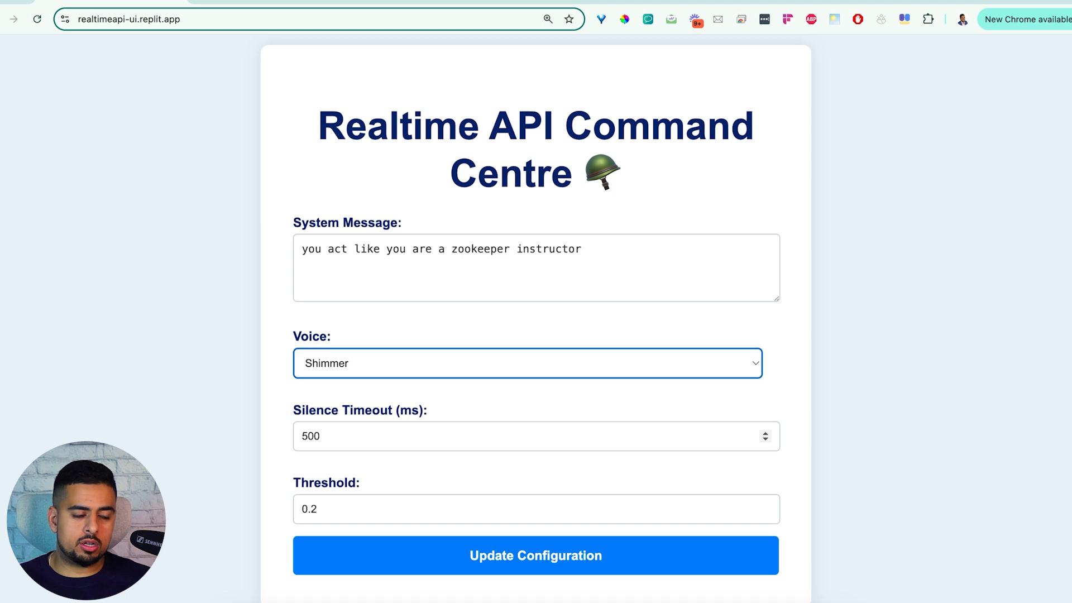
- Submit the voice assistant settings in the Realtime API Command Centre and dismiss the confirmation
{"action": "left_click", "coordinate": [324, 511]}
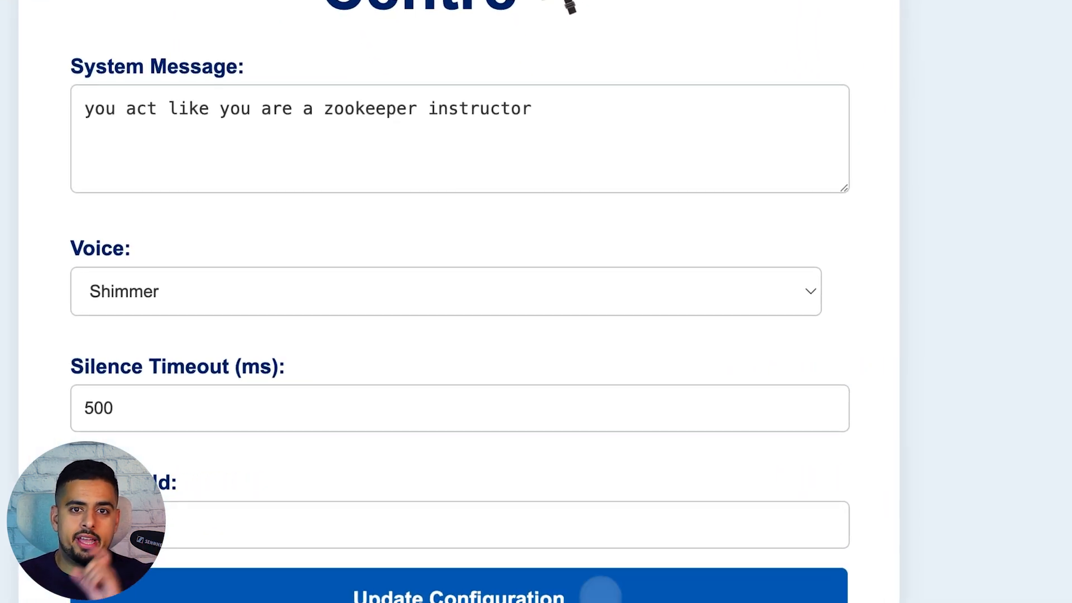
{"action": "left_click", "coordinate": [601, 592]}
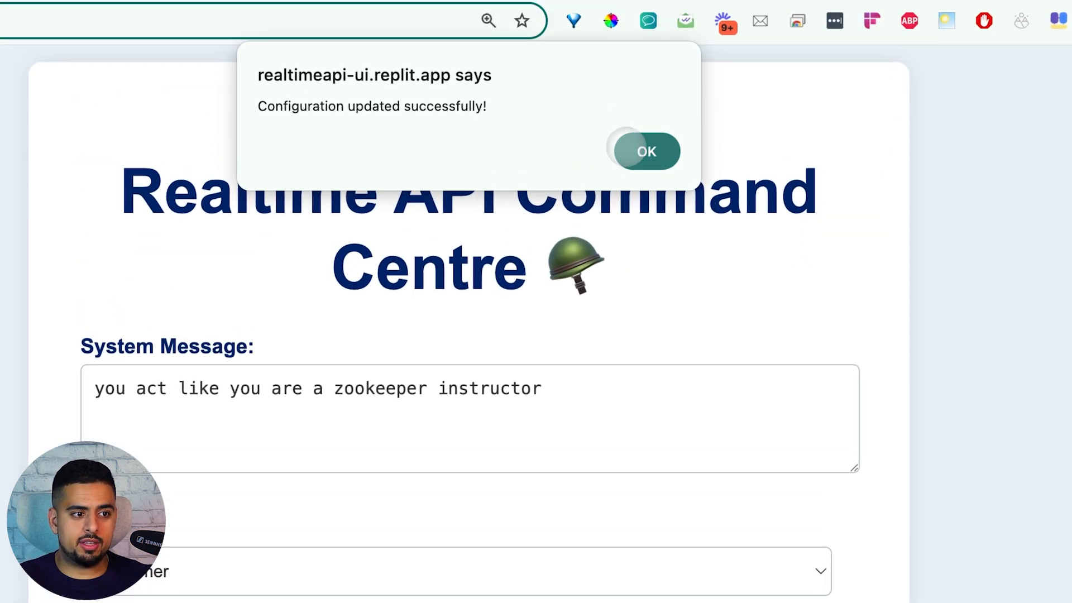
{"action": "left_click", "coordinate": [630, 149]}
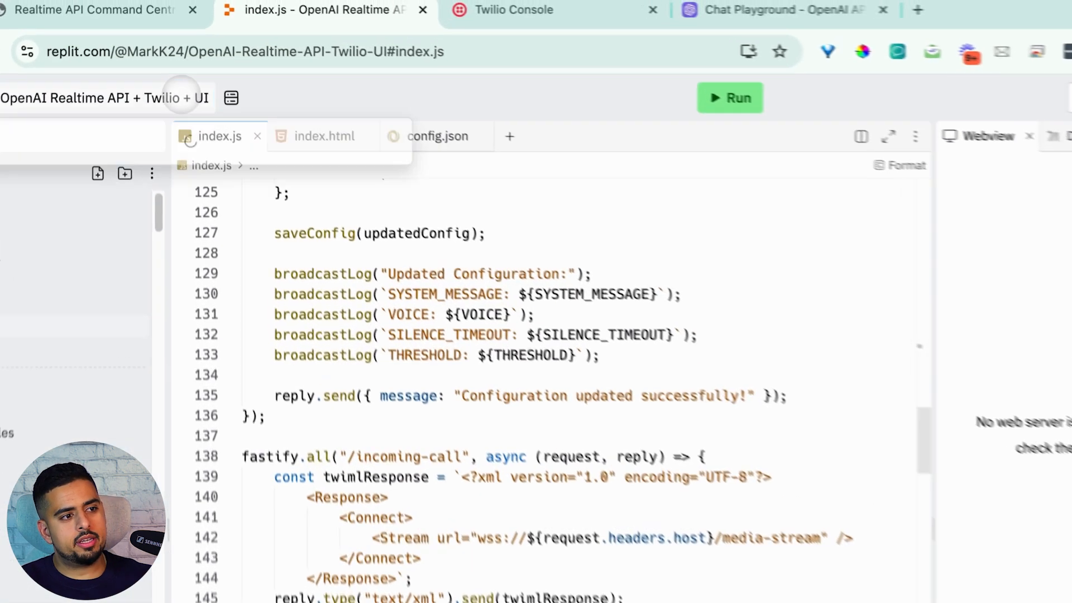
- Copy the share link of the Replit project OpenAI Realtime API + Twilio + UI
{"action": "left_click", "coordinate": [127, 48]}
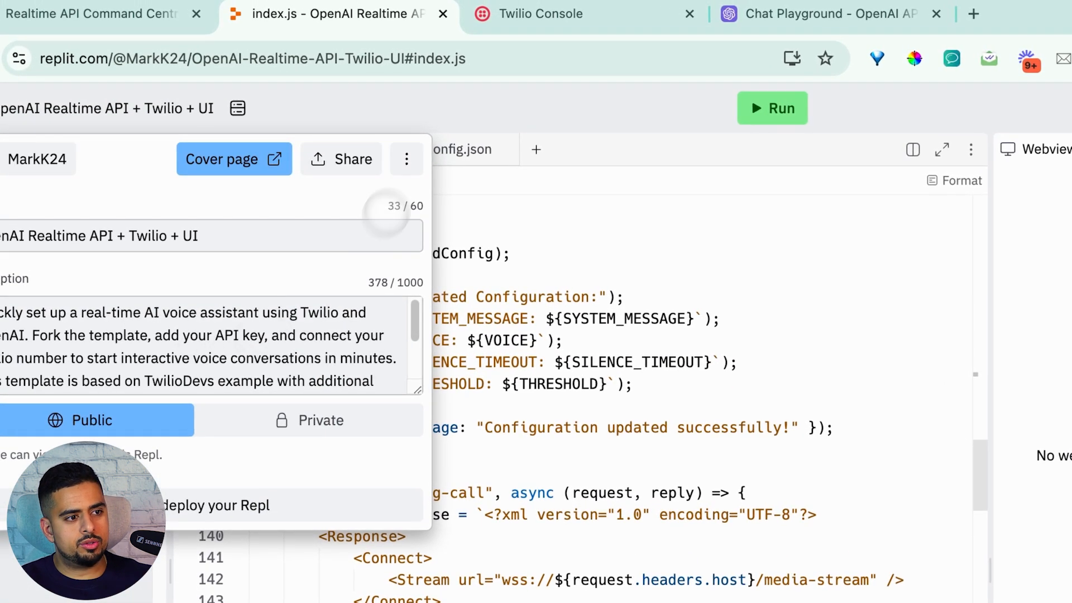
{"action": "left_click", "coordinate": [404, 157]}
{"action": "left_click", "coordinate": [349, 173]}
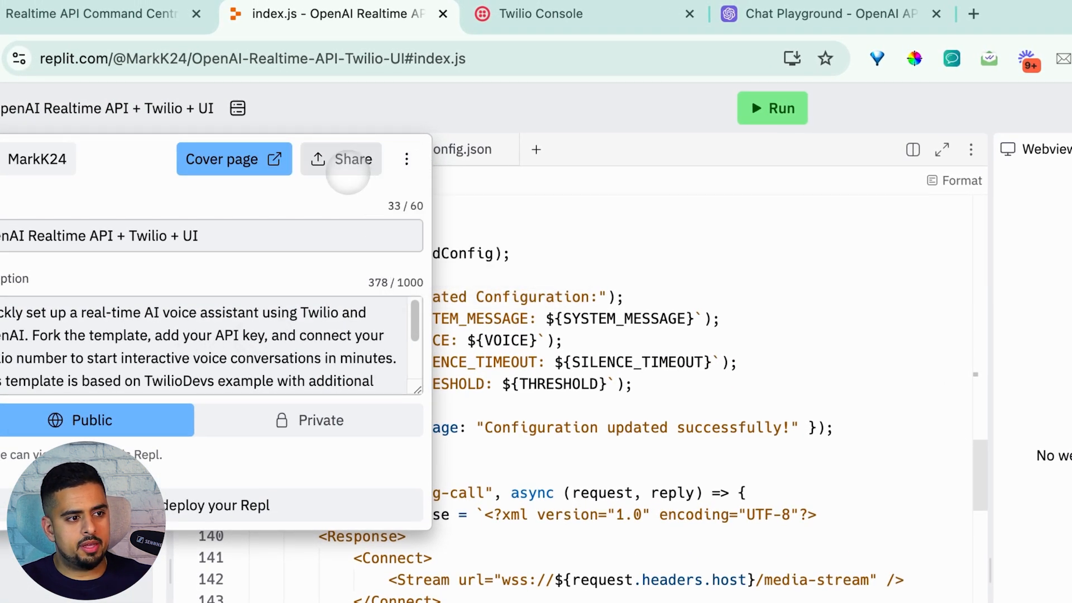
- Sign up for a new Replit account with the listed Google team account and approve sharing its details
{"action": "left_click", "coordinate": [976, 247]}
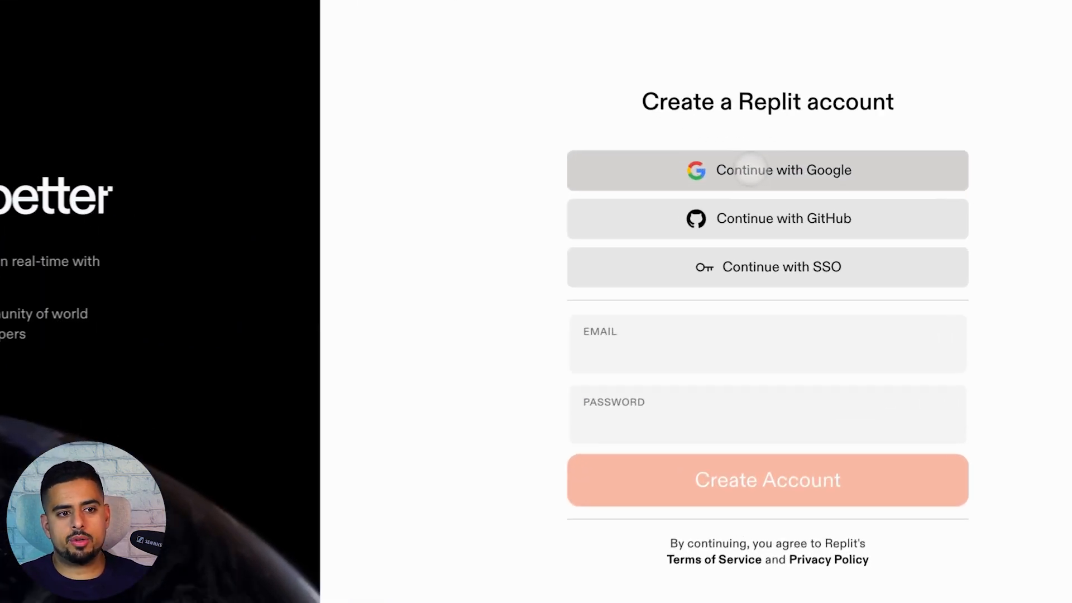
{"action": "left_click", "coordinate": [805, 198]}
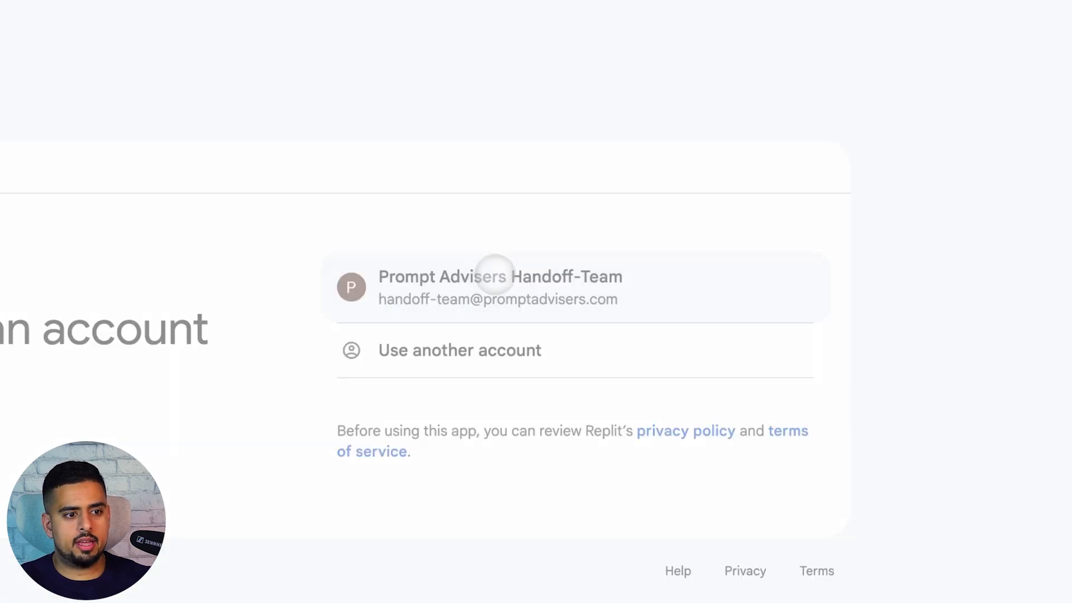
{"action": "left_click", "coordinate": [492, 269]}
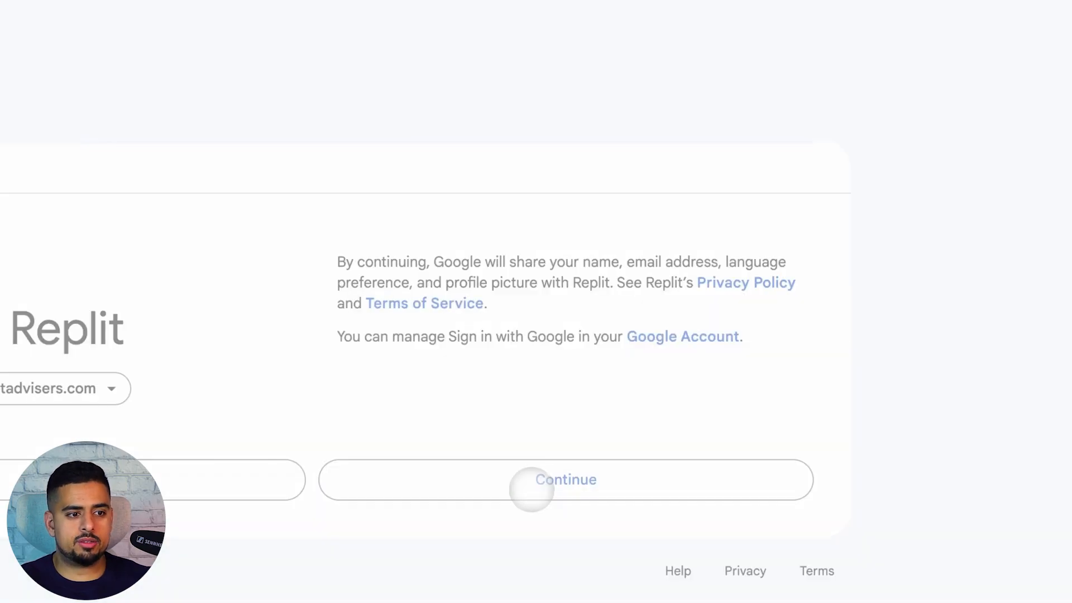
{"action": "left_click", "coordinate": [531, 487]}
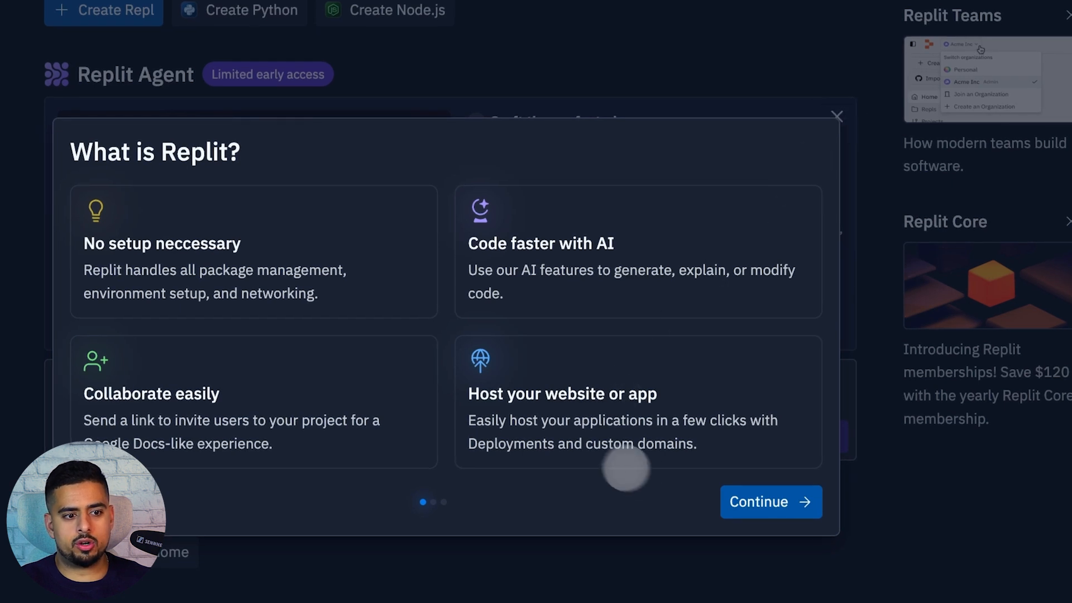
- Fill in the Replit welcome form with the first and last name, For work usage and Intermediate experience
{"action": "left_click", "coordinate": [746, 499]}
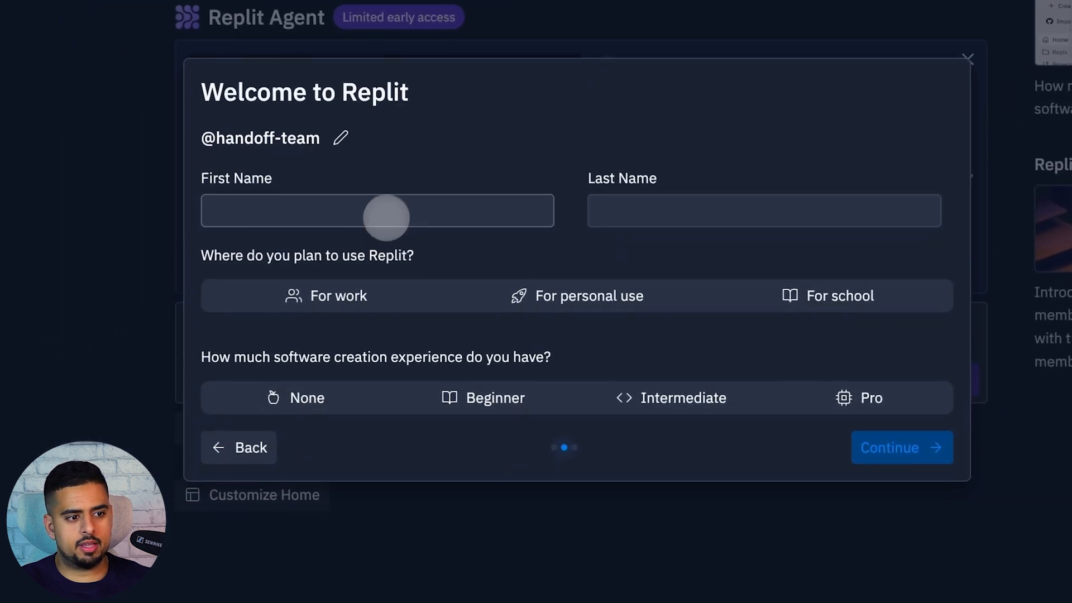
{"action": "left_click", "coordinate": [383, 218]}
{"action": "type", "text": "Mark"}
{"action": "key", "text": "Tab"}
{"action": "type", "text": "Kashef"}
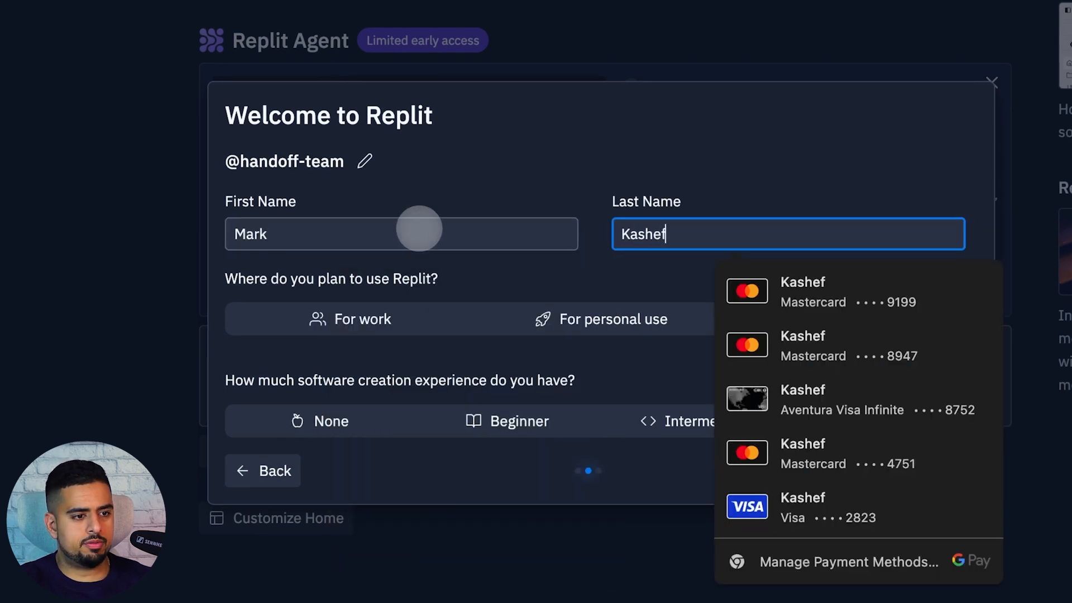
{"action": "left_click", "coordinate": [560, 196]}
{"action": "left_click", "coordinate": [472, 319]}
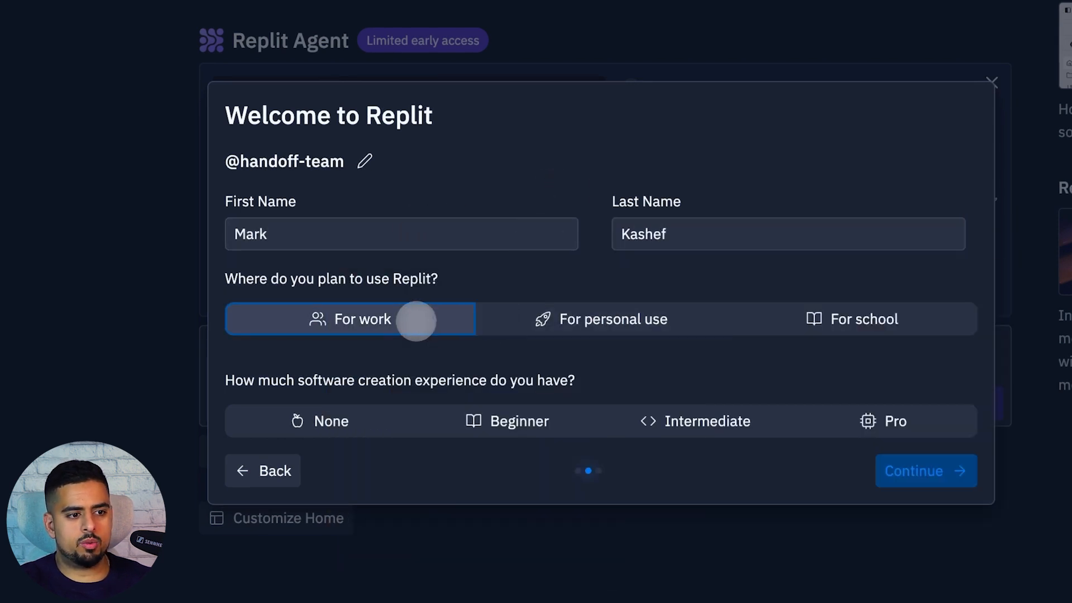
{"action": "left_click", "coordinate": [698, 424]}
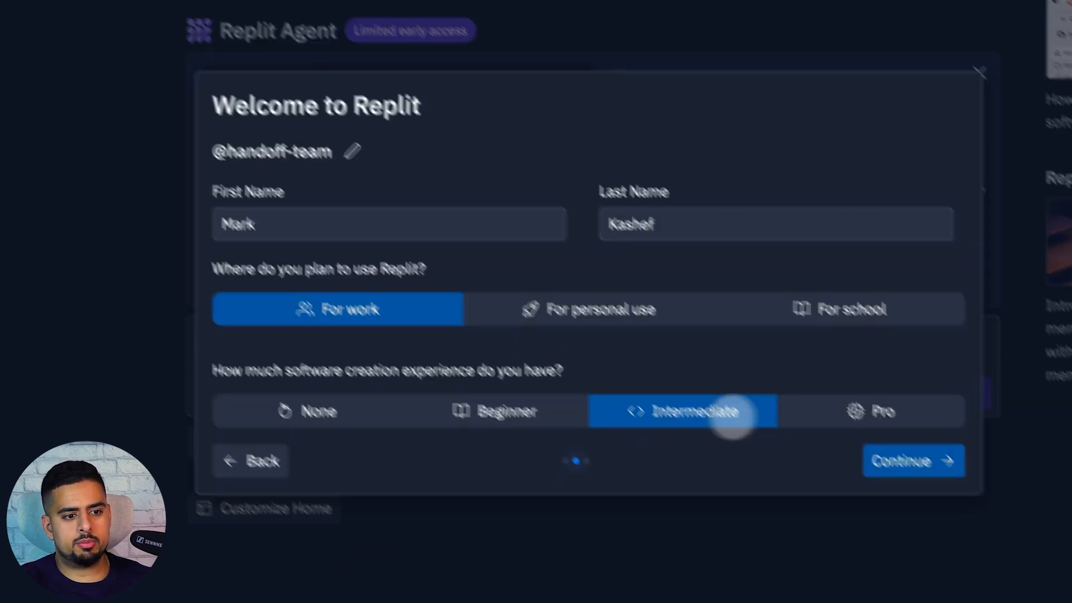
{"action": "left_click", "coordinate": [939, 472]}
- Set the kind of work to Software Engineer and the position to Team Member / Individual Contributor, and continue
{"action": "left_click", "coordinate": [338, 235]}
{"action": "left_click", "coordinate": [278, 279]}
{"action": "left_click", "coordinate": [353, 332]}
{"action": "left_click", "coordinate": [354, 384]}
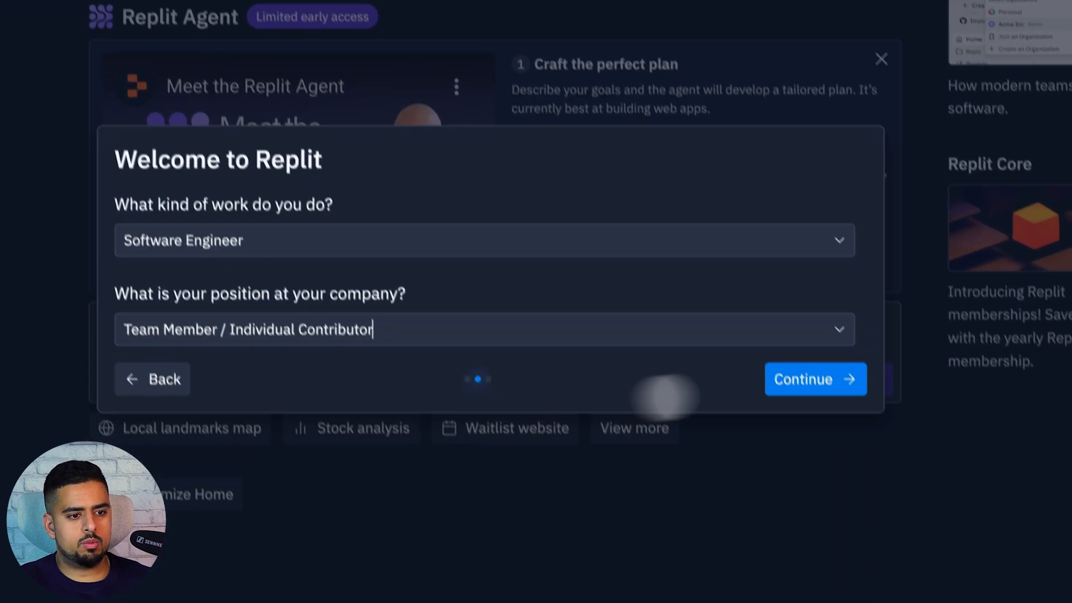
{"action": "left_click", "coordinate": [814, 378]}
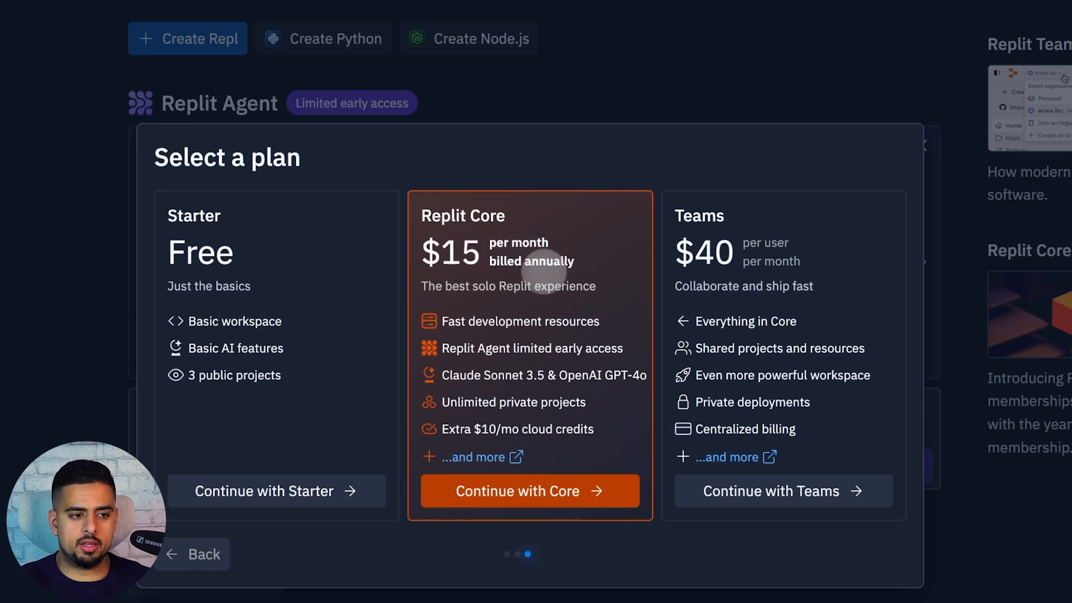
- Check the Replit Core plan's monthly billing and included credits, and finish the account setup with the free Starter plan
{"action": "left_click", "coordinate": [522, 491]}
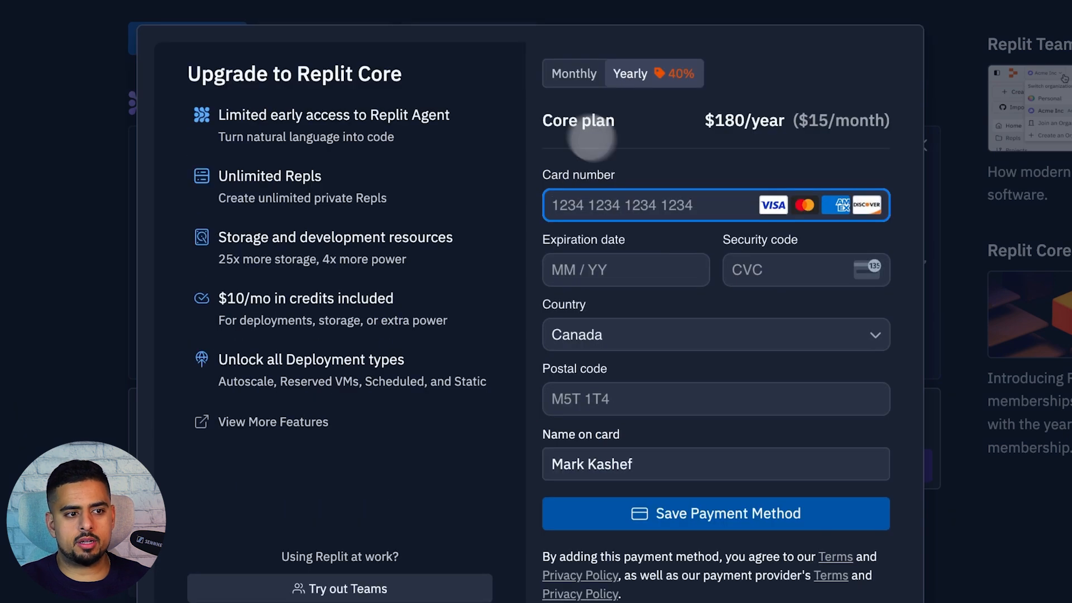
{"action": "left_click", "coordinate": [586, 73]}
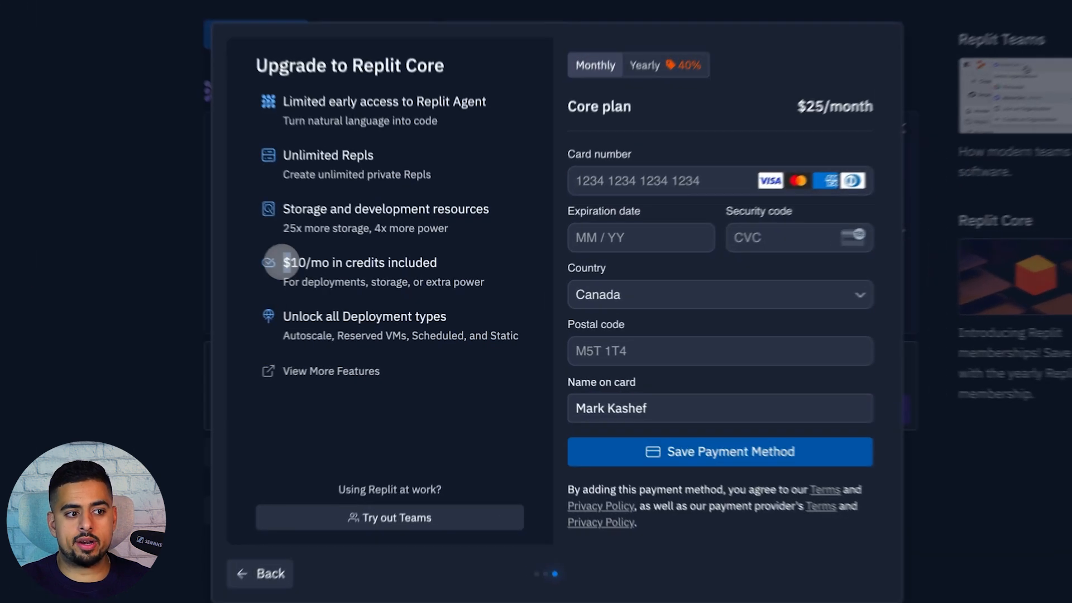
{"action": "left_click_drag", "start_coordinate": [341, 280], "coordinate": [451, 280]}
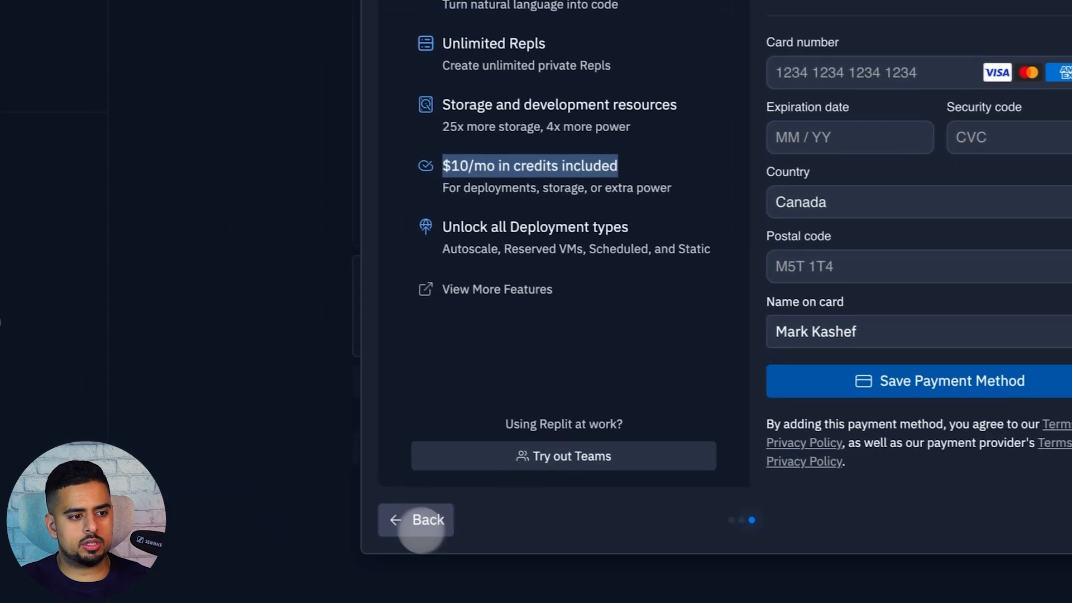
{"action": "left_click", "coordinate": [140, 490]}
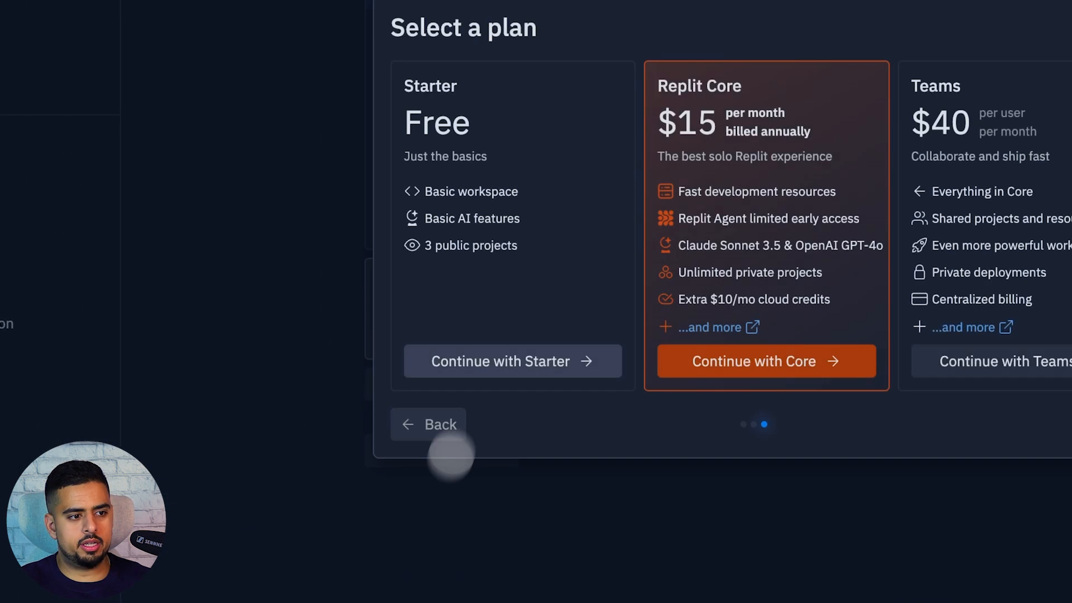
{"action": "left_click", "coordinate": [510, 360]}
{"action": "mouse_move", "coordinate": [516, 393]}
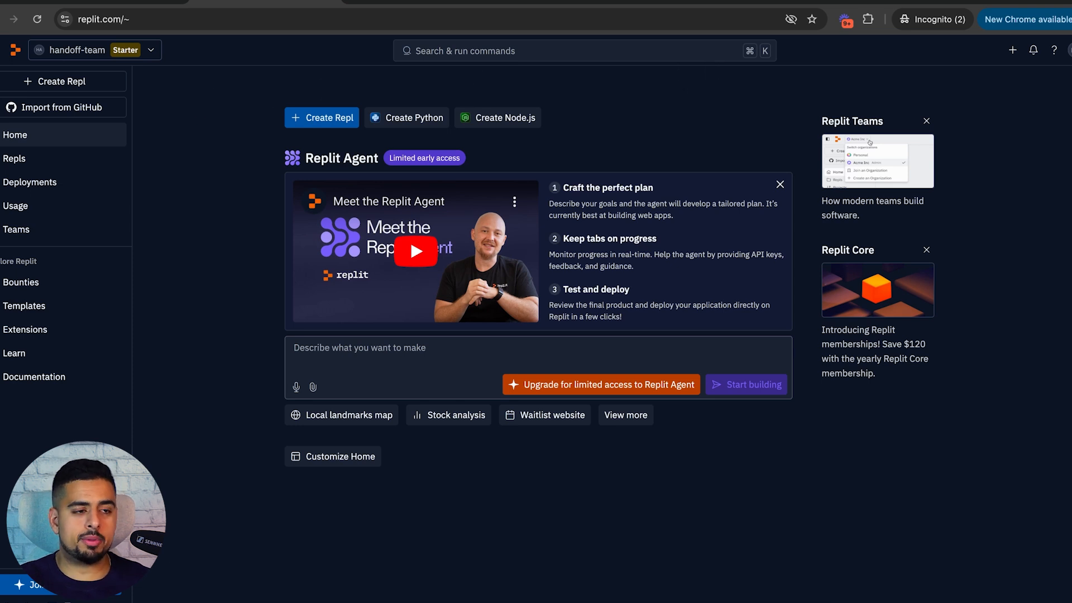
- Open the copied OpenAI-Realtime-API-Twilio-UI project link in a new incognito tab
{"action": "key", "text": "super+t"}
{"action": "key", "text": "super+v"}
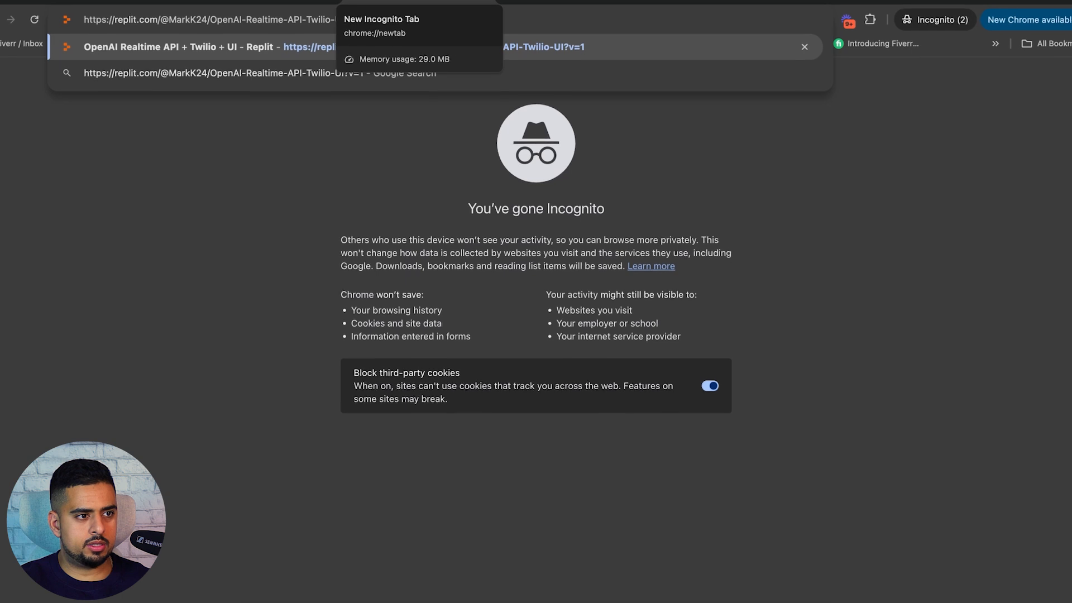
{"action": "key", "text": "Return"}
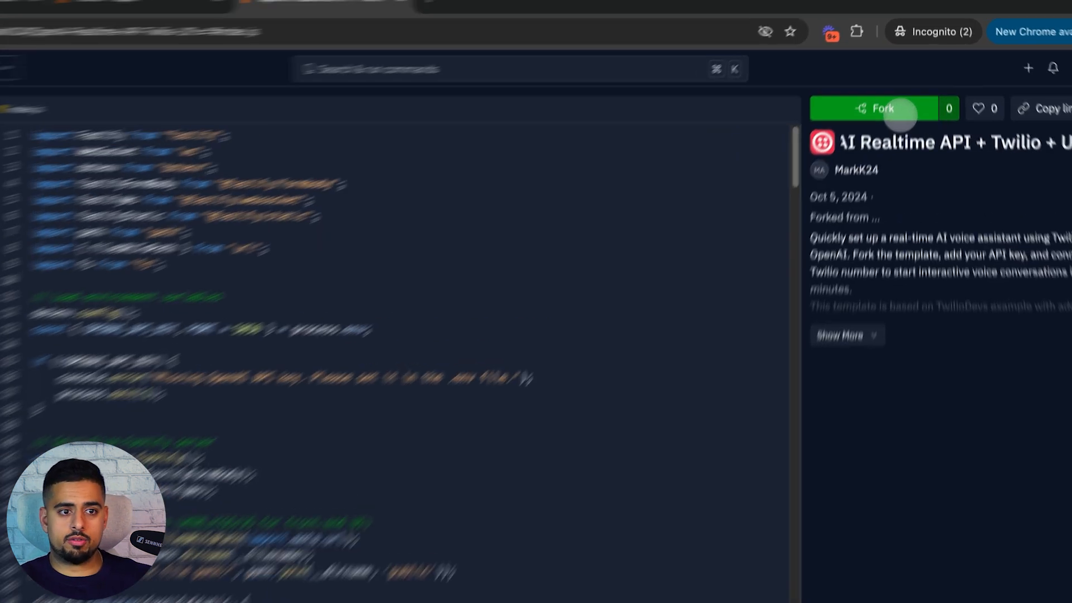
- Fork the project under the name OpenAI Realtime API + Twilio + UI and dismiss the editor's introductory tour
{"action": "left_click", "coordinate": [902, 88]}
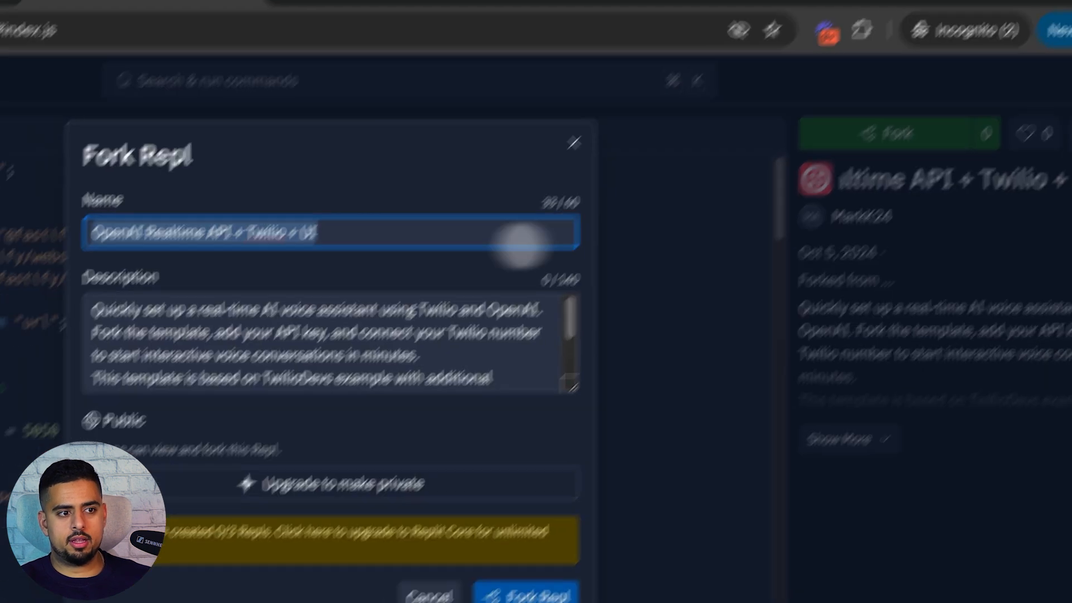
{"action": "left_click", "coordinate": [355, 243]}
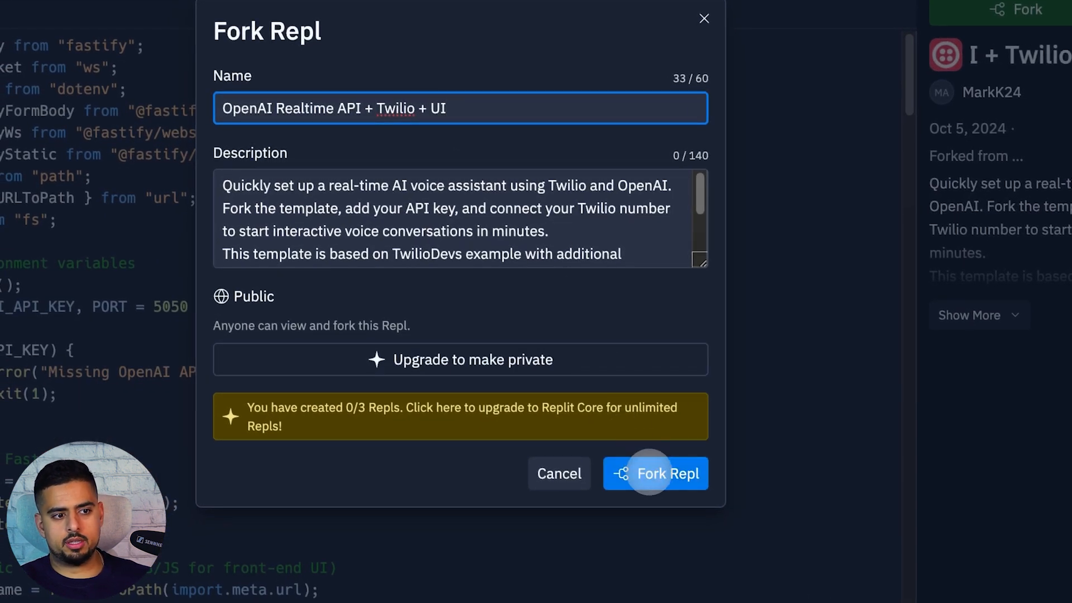
{"action": "left_click", "coordinate": [649, 472]}
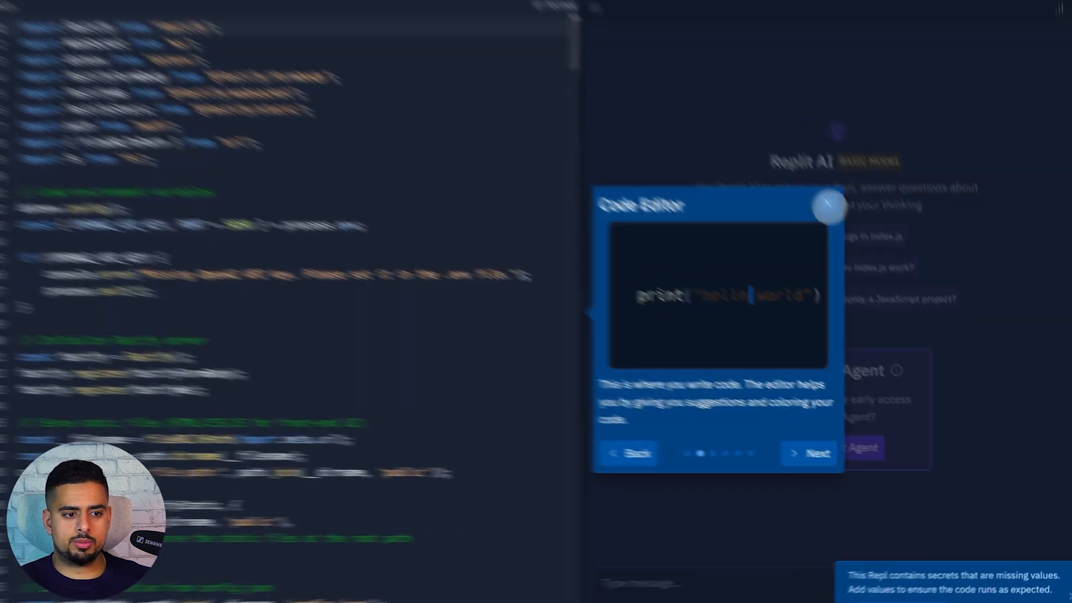
{"action": "left_click", "coordinate": [875, 259]}
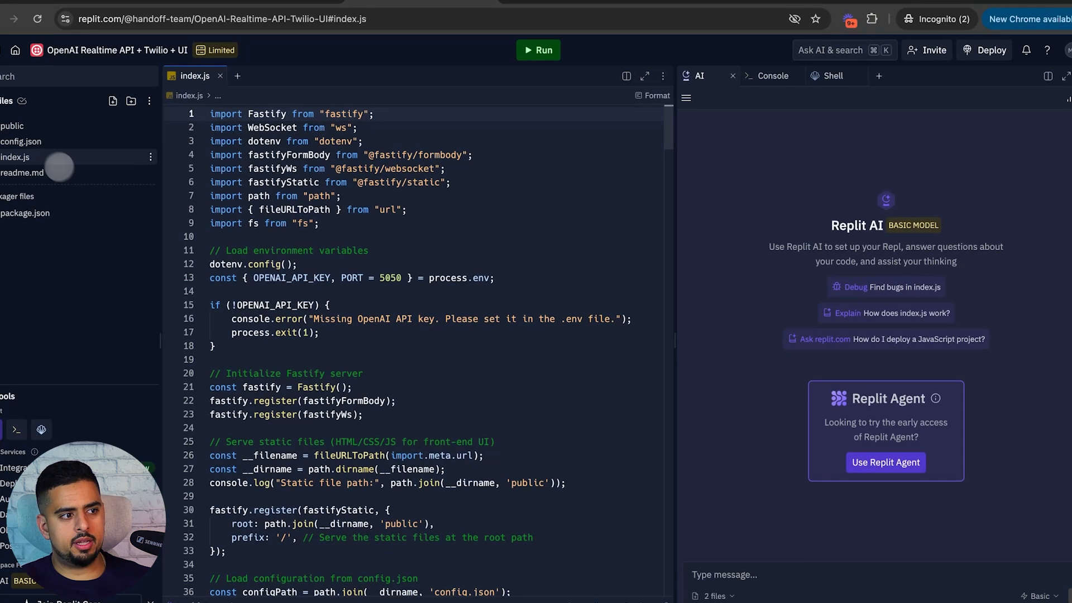
- Look through config.json, public/index.html and index.js in the forked project
{"action": "left_click", "coordinate": [46, 140]}
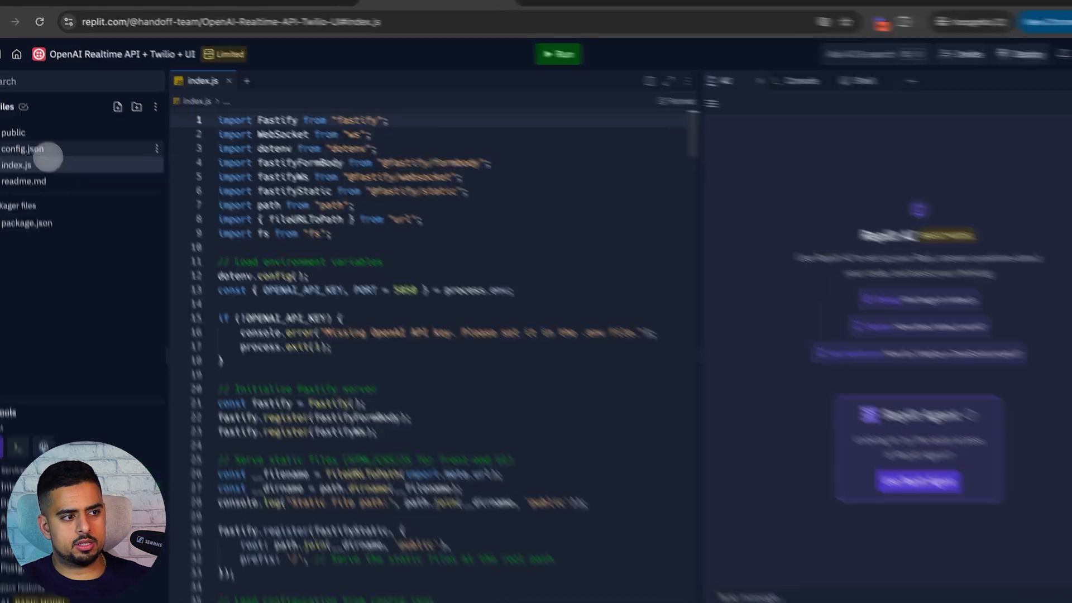
{"action": "left_click", "coordinate": [44, 157]}
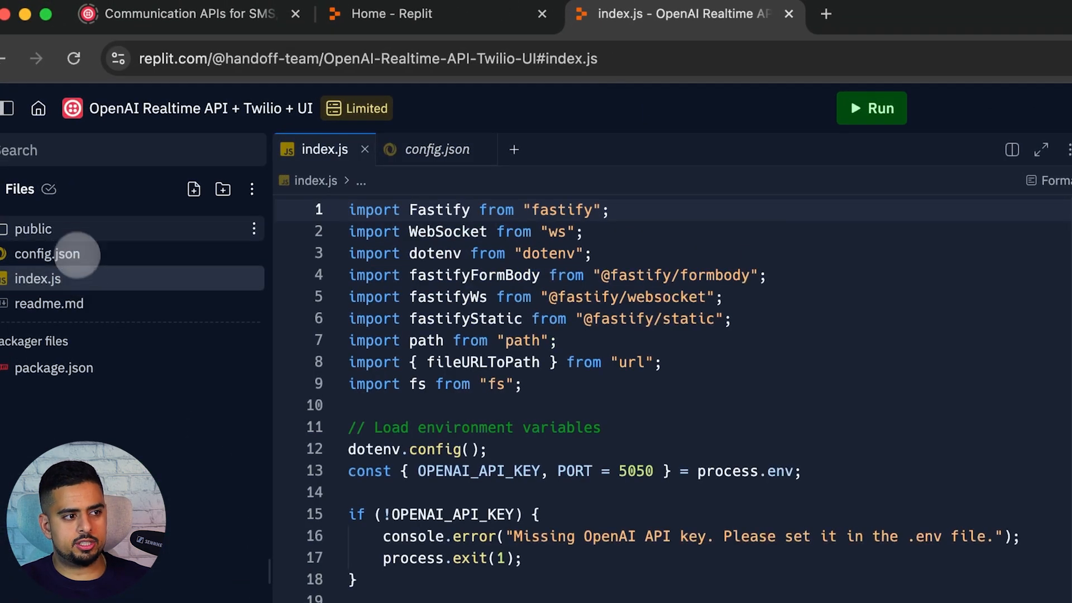
{"action": "left_click", "coordinate": [68, 227]}
{"action": "left_click", "coordinate": [74, 254]}
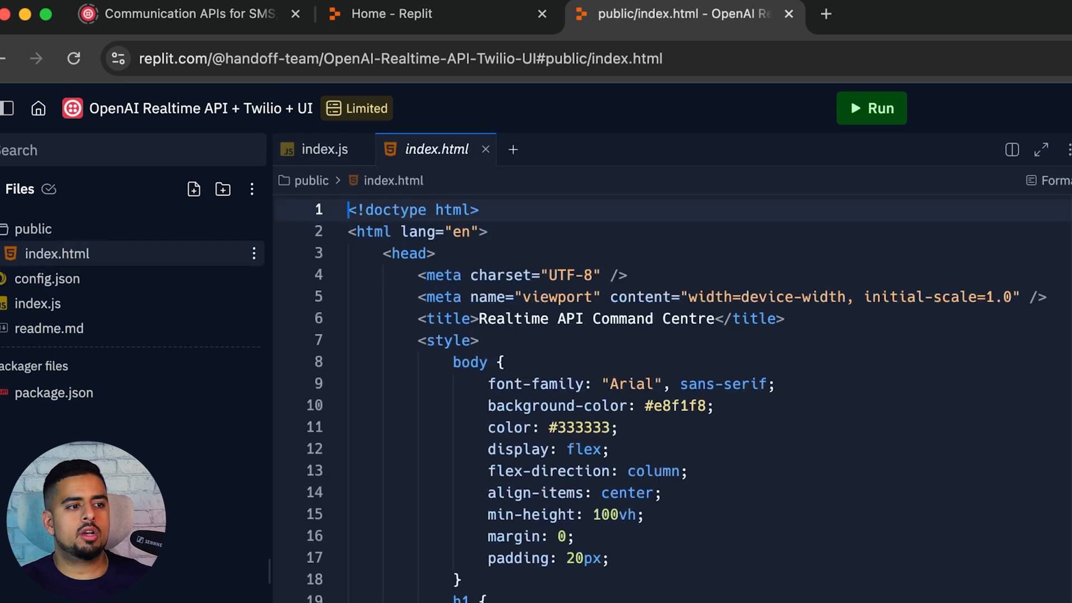
{"action": "left_click", "coordinate": [313, 149]}
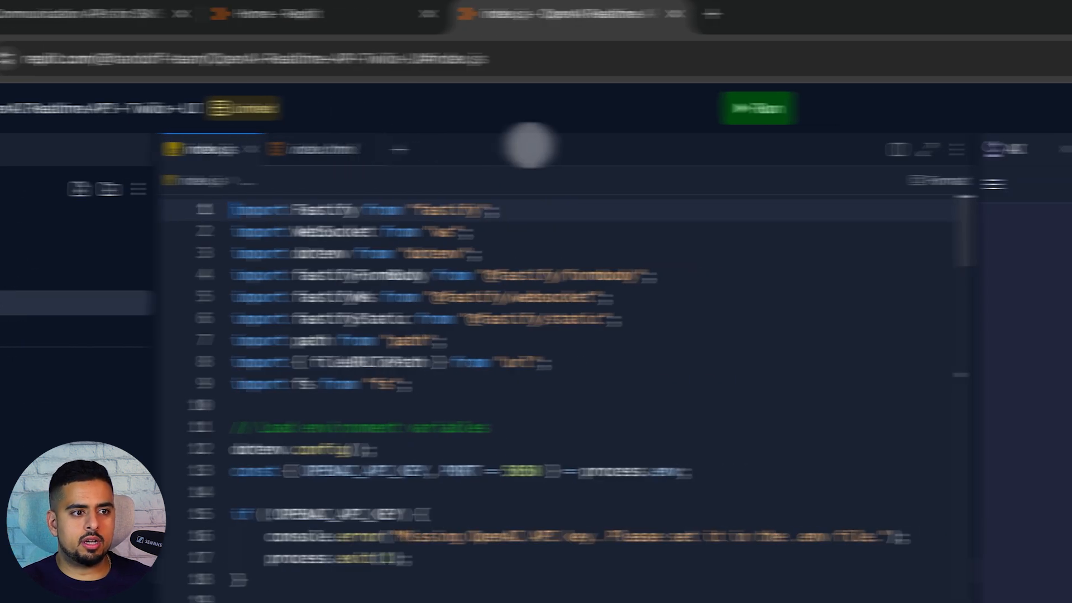
{"action": "left_click", "coordinate": [799, 111]}
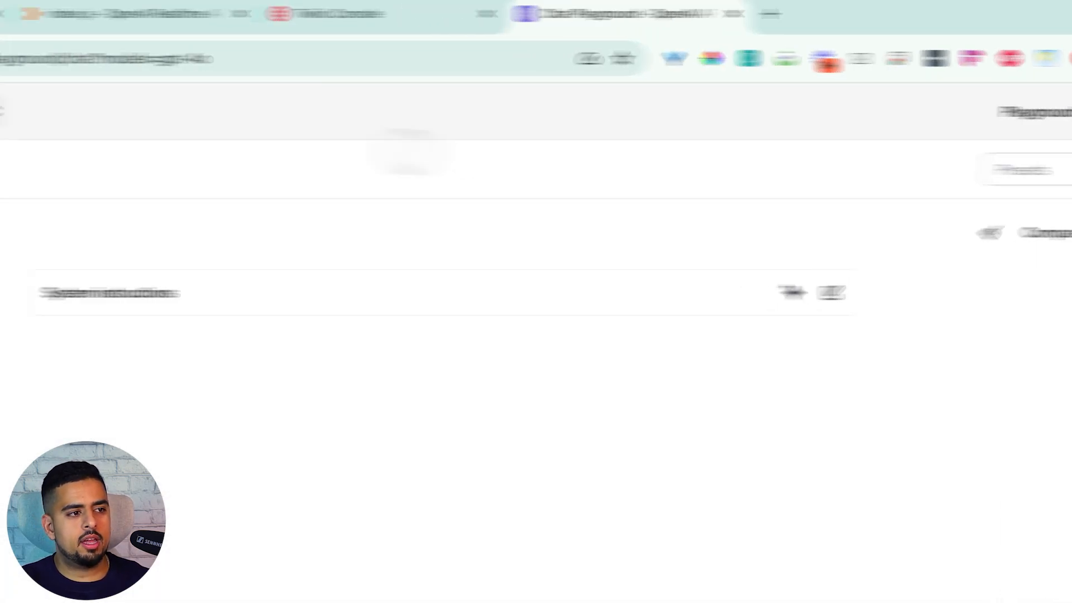
- Open the project's API keys page in the OpenAI platform dashboard
{"action": "double_click", "coordinate": [144, 64]}
{"action": "left_click", "coordinate": [155, 59]}
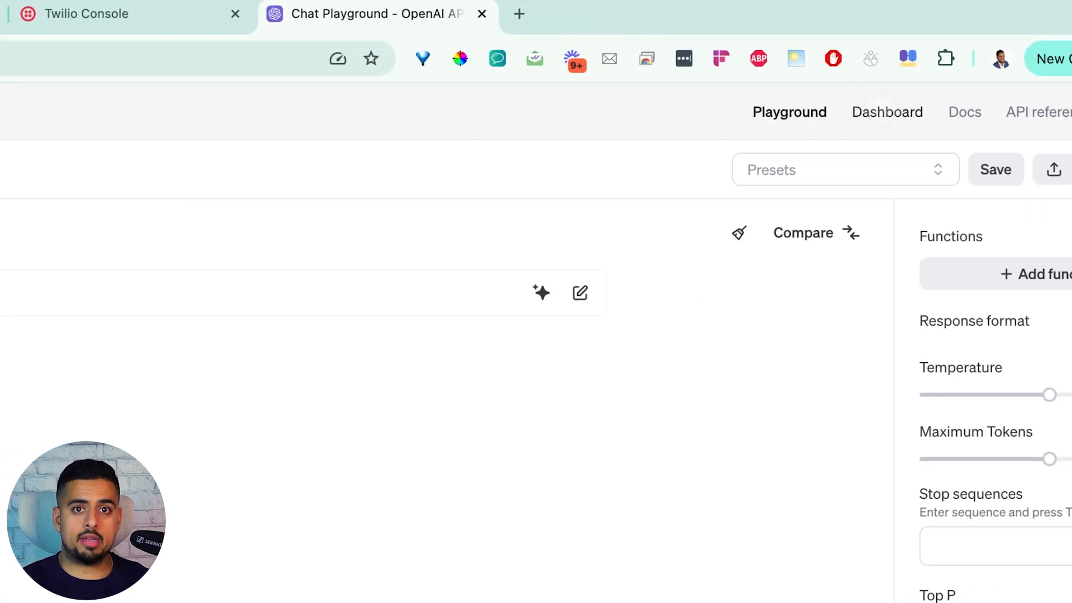
{"action": "left_click", "coordinate": [885, 111]}
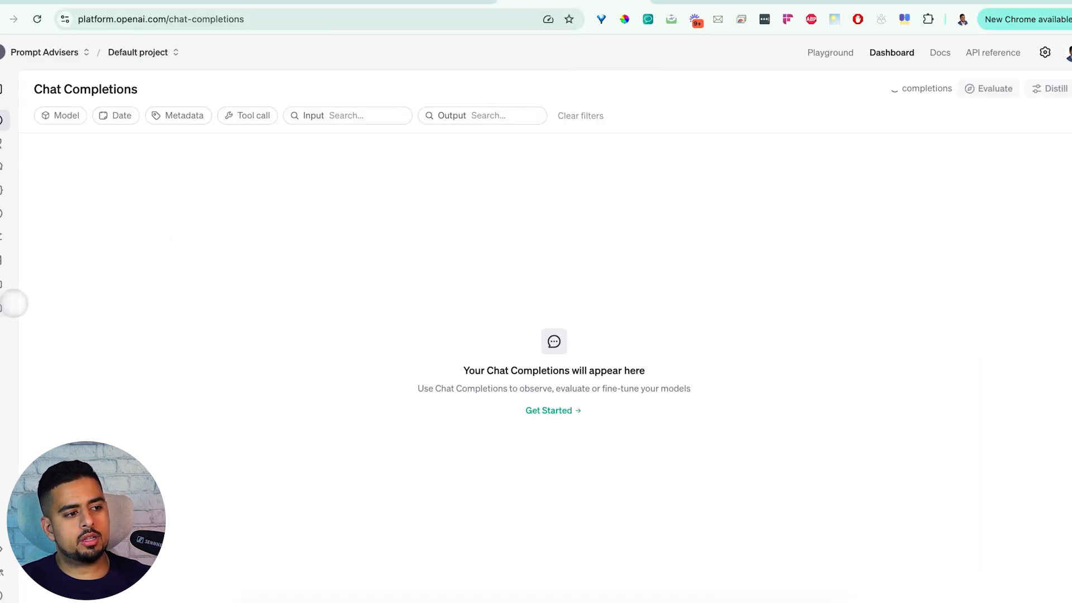
{"action": "left_click", "coordinate": [4, 307]}
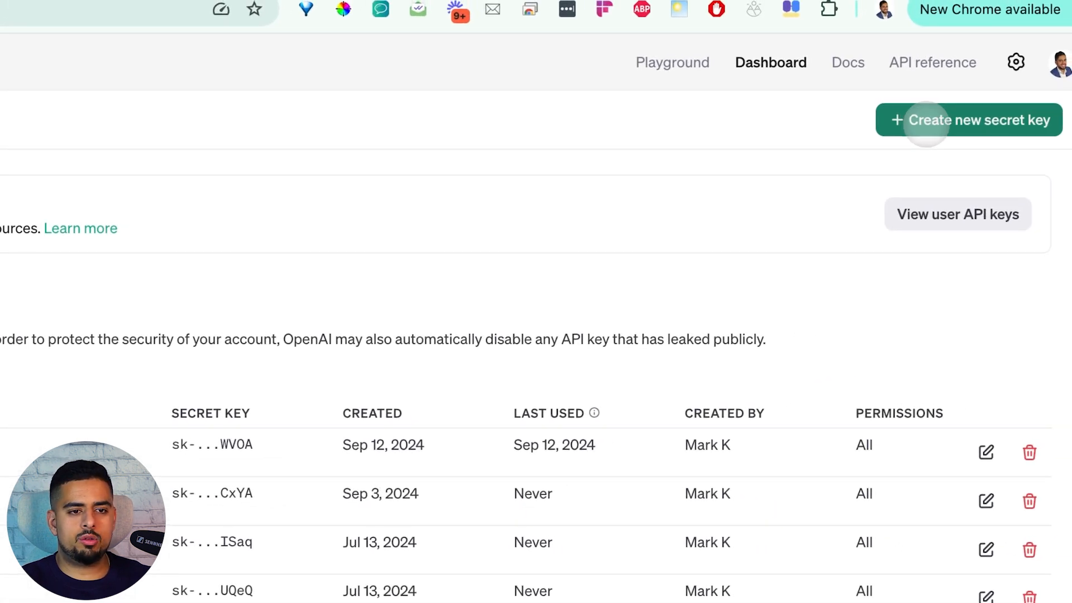
- Create a secret key named MY VOICE AGENT TRIAL in the Default project with All permissions, and copy the key
{"action": "left_click", "coordinate": [916, 120]}
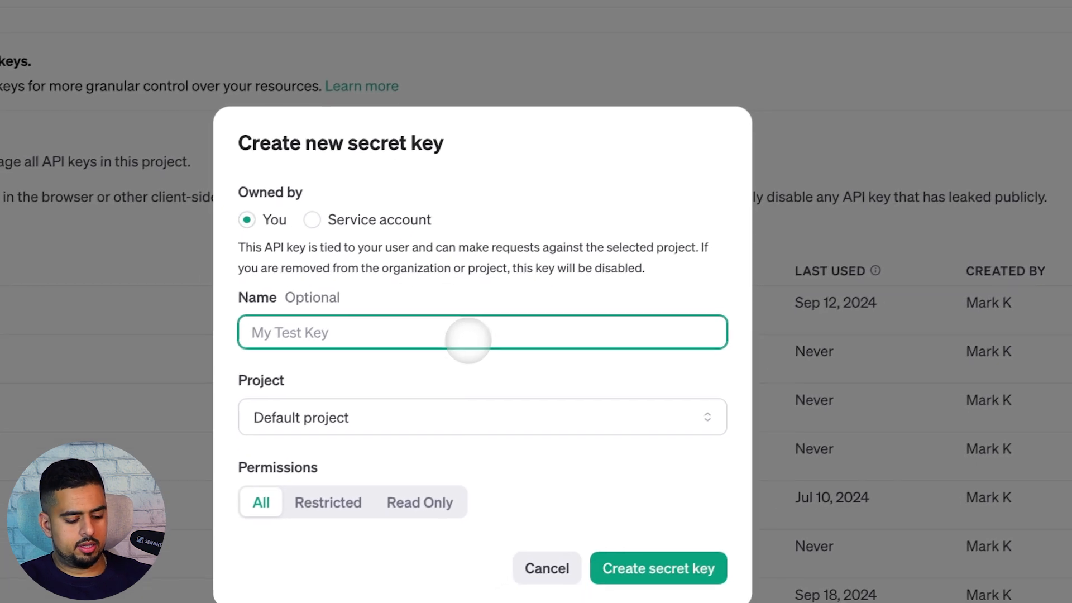
{"action": "type", "text": "MY VOICE AGENT TRIAL"}
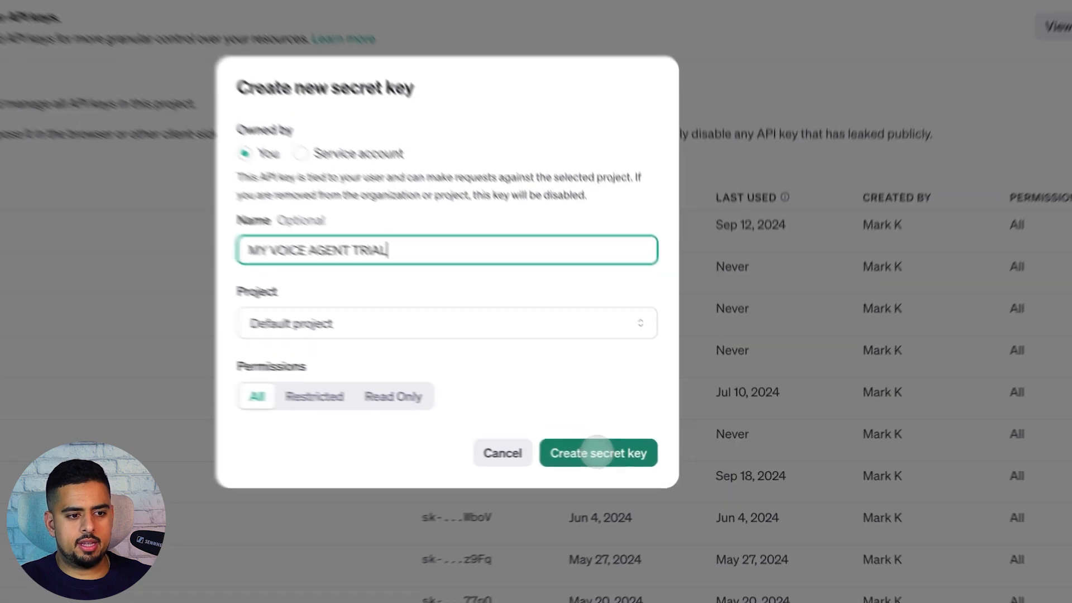
{"action": "left_click", "coordinate": [646, 457]}
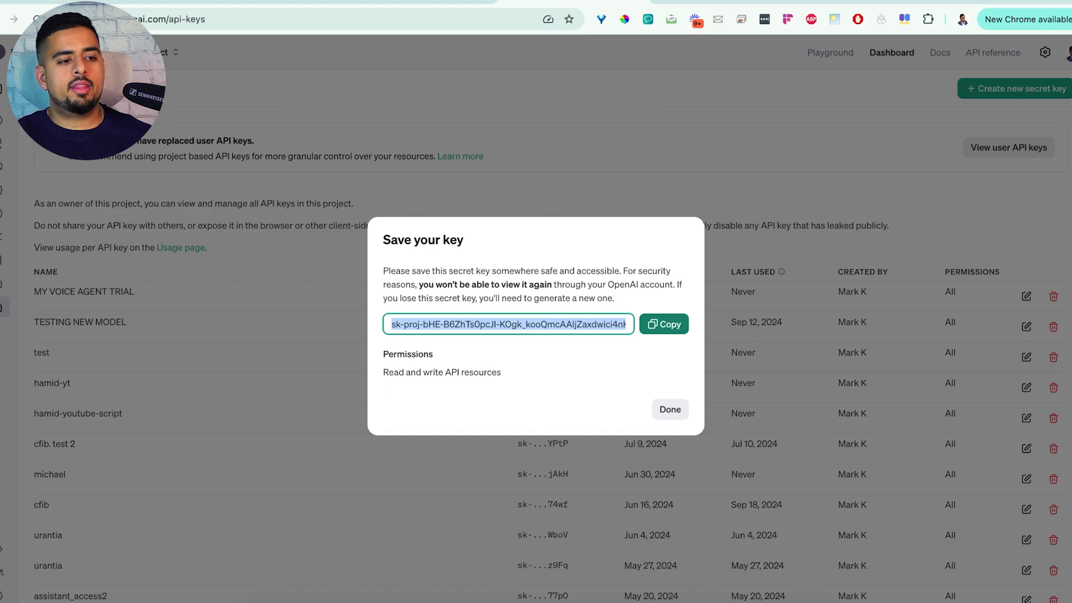
{"action": "left_click", "coordinate": [664, 324]}
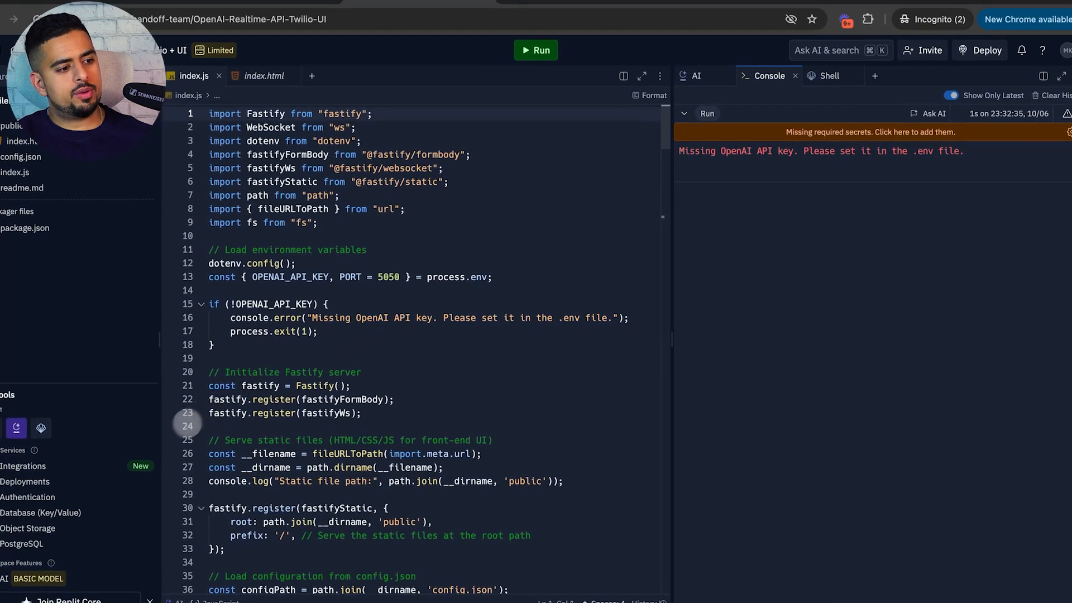
- Save the copied API key as the OPENAI_API_KEY secret in the forked Replit project, and run the project
{"action": "scroll", "coordinate": [68, 512], "scroll_direction": "down", "scroll_amount": 5}
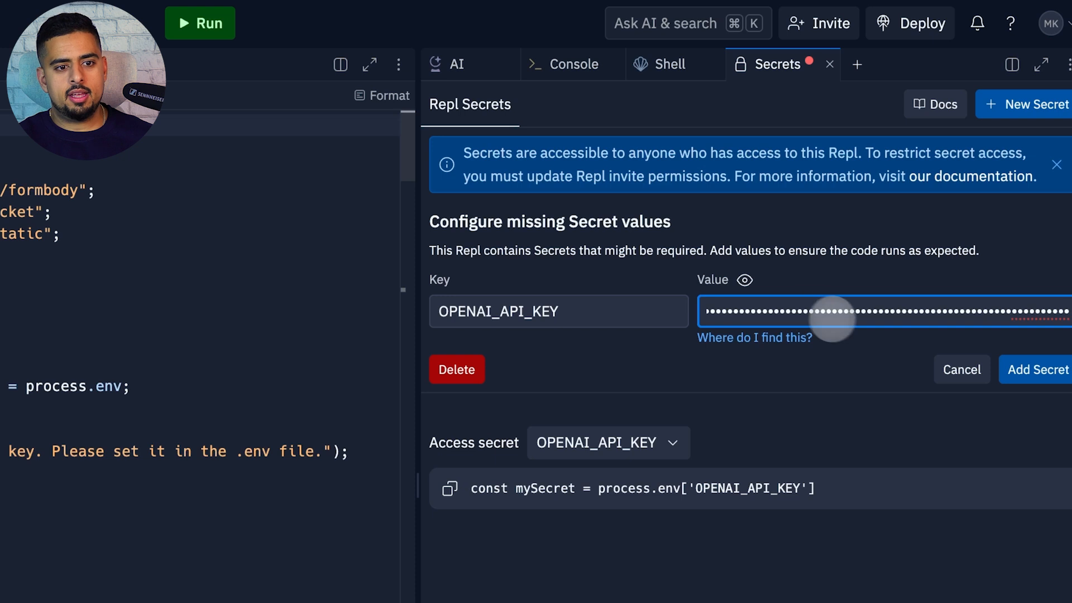
{"action": "left_click", "coordinate": [1013, 369]}
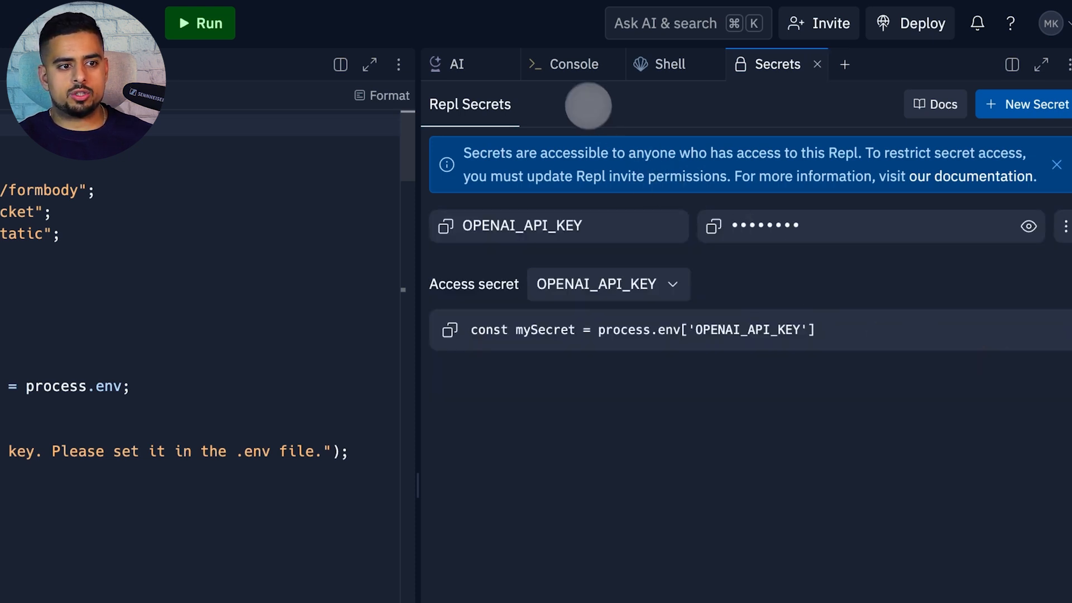
{"action": "left_click", "coordinate": [570, 66]}
{"action": "left_click", "coordinate": [217, 34]}
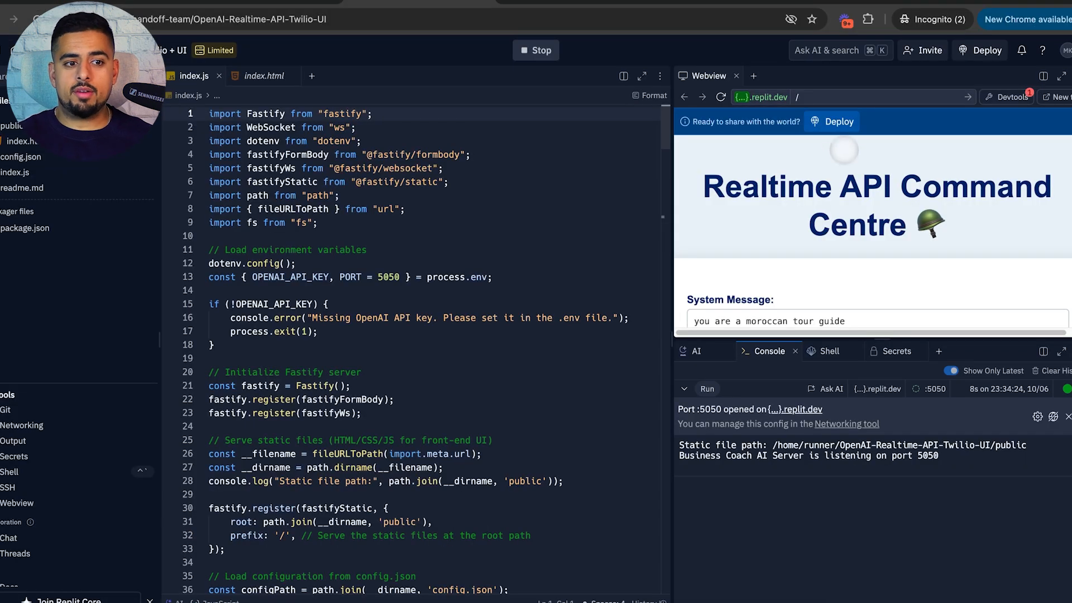
{"action": "scroll", "coordinate": [846, 185], "scroll_direction": "down", "scroll_amount": 10}
{"action": "scroll", "coordinate": [849, 218], "scroll_direction": "up", "scroll_amount": 10}
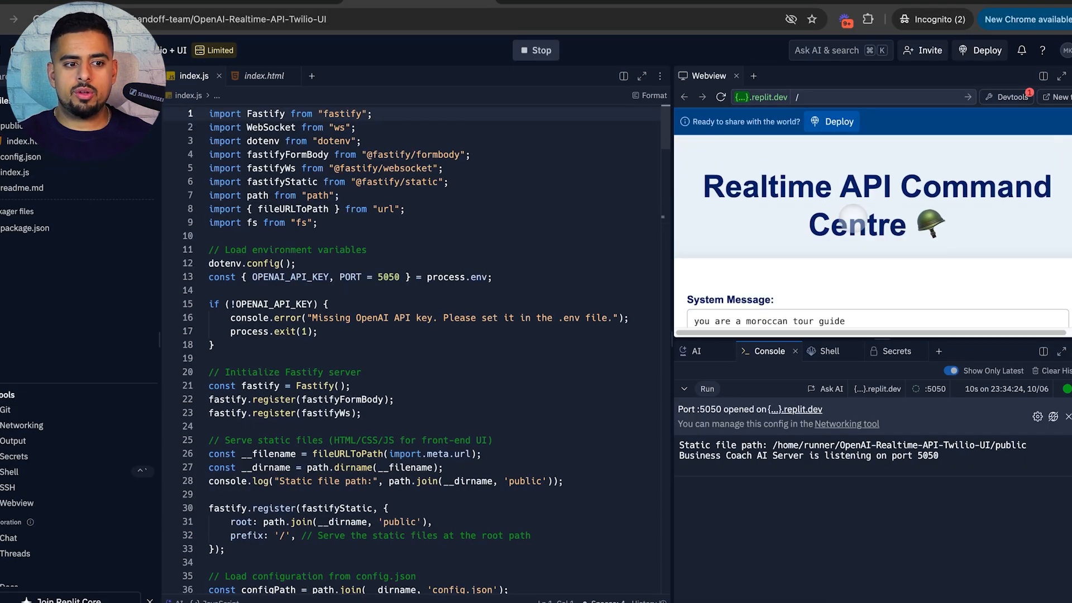
{"action": "scroll", "coordinate": [851, 215], "scroll_direction": "down", "scroll_amount": 4}
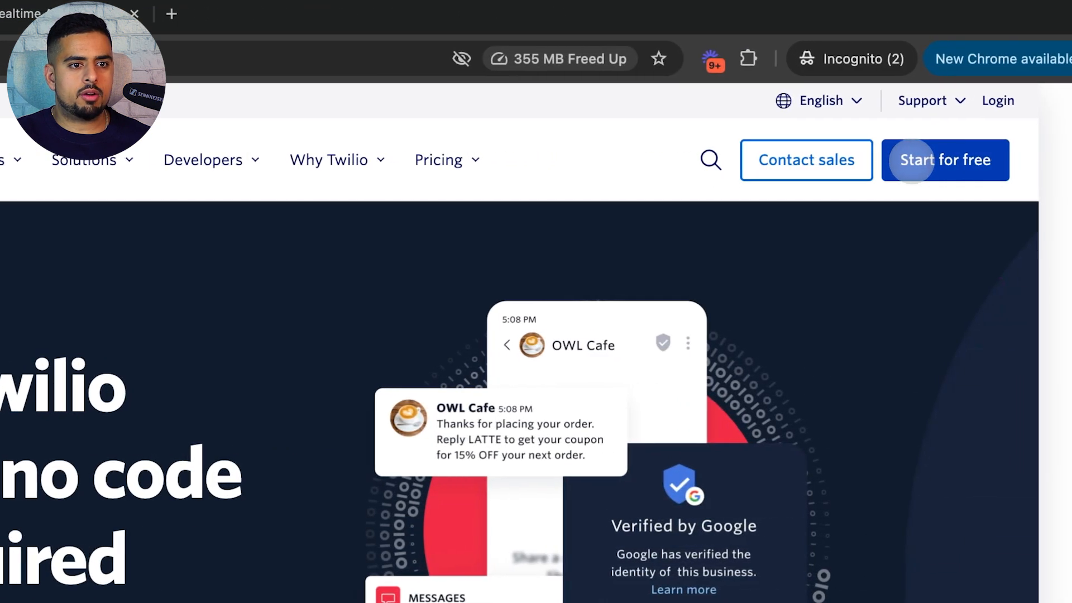
- Sign up for a free Twilio account with the existing Google account, and continue past the recovery code
{"action": "left_click", "coordinate": [905, 160]}
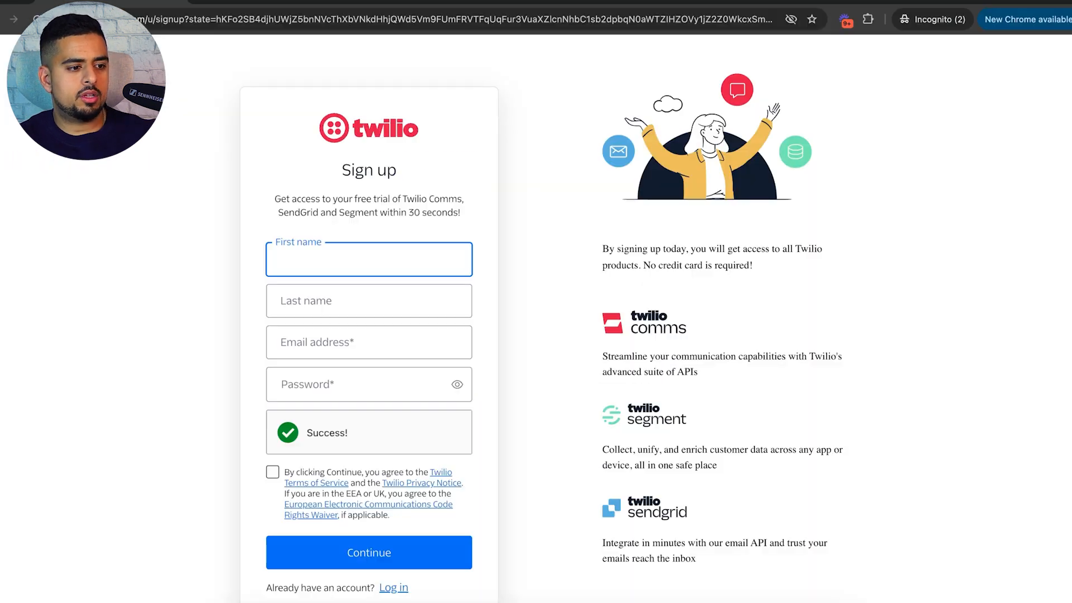
{"action": "scroll", "coordinate": [184, 117], "scroll_direction": "down", "scroll_amount": 3}
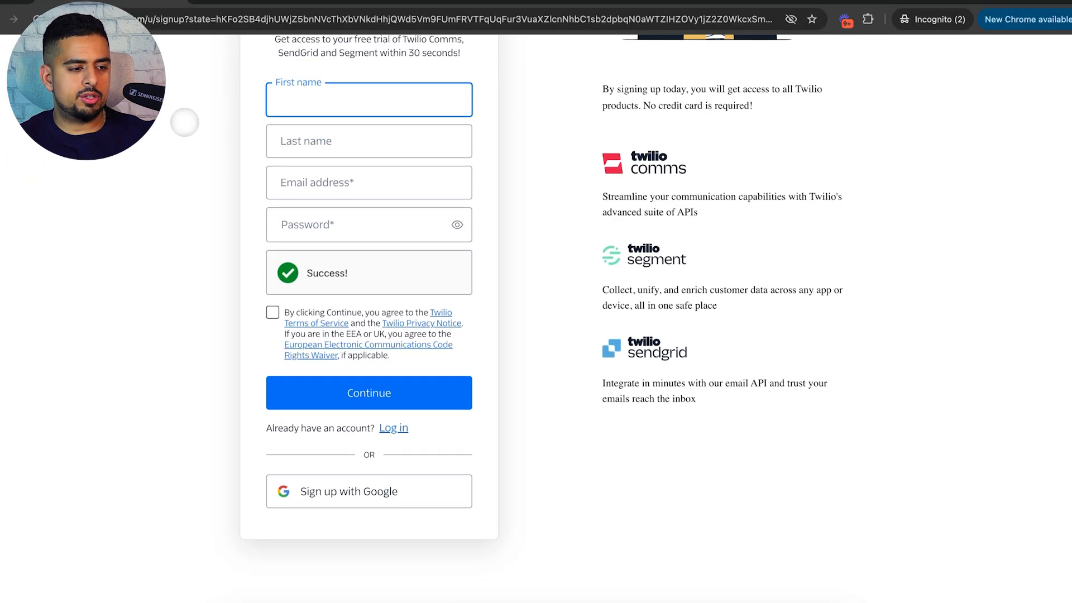
{"action": "left_click", "coordinate": [363, 492]}
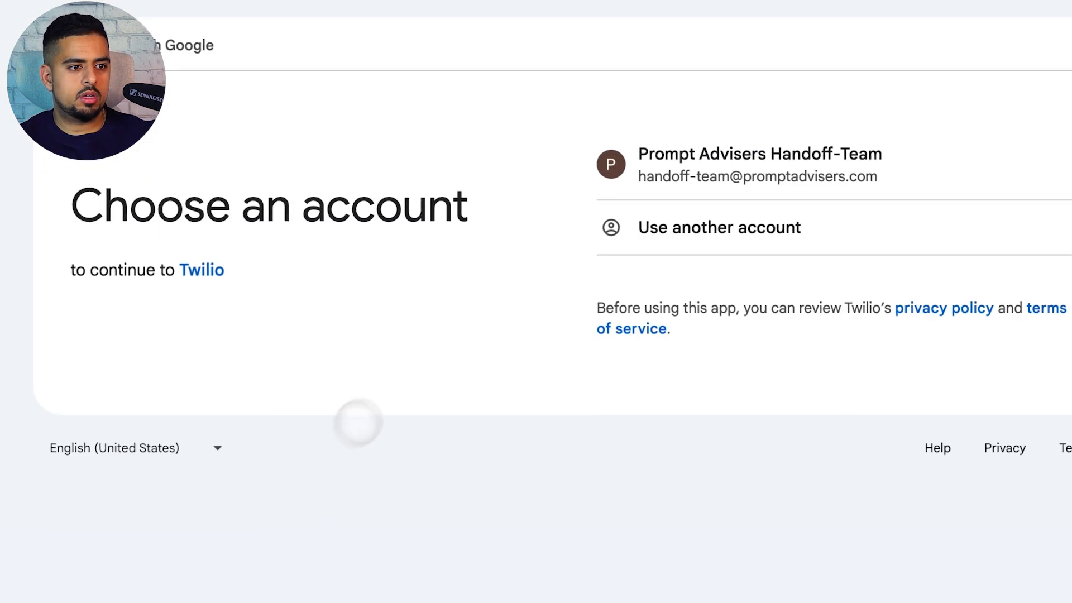
{"action": "left_click", "coordinate": [710, 180]}
{"action": "left_click", "coordinate": [743, 361]}
{"action": "left_click", "coordinate": [592, 351]}
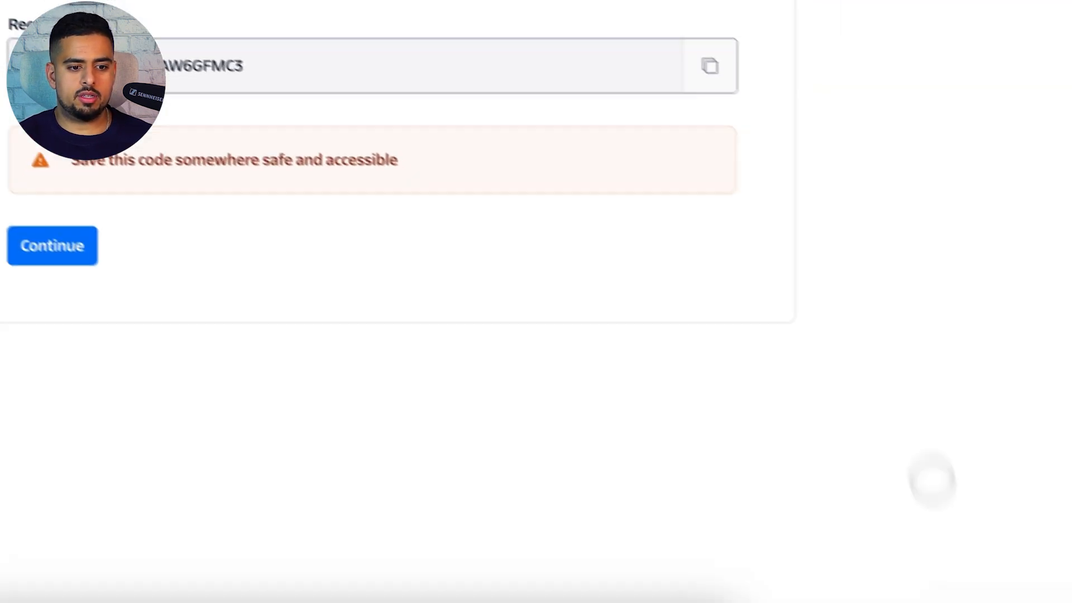
{"action": "right_click", "coordinate": [972, 586]}
{"action": "left_click", "coordinate": [915, 319]}
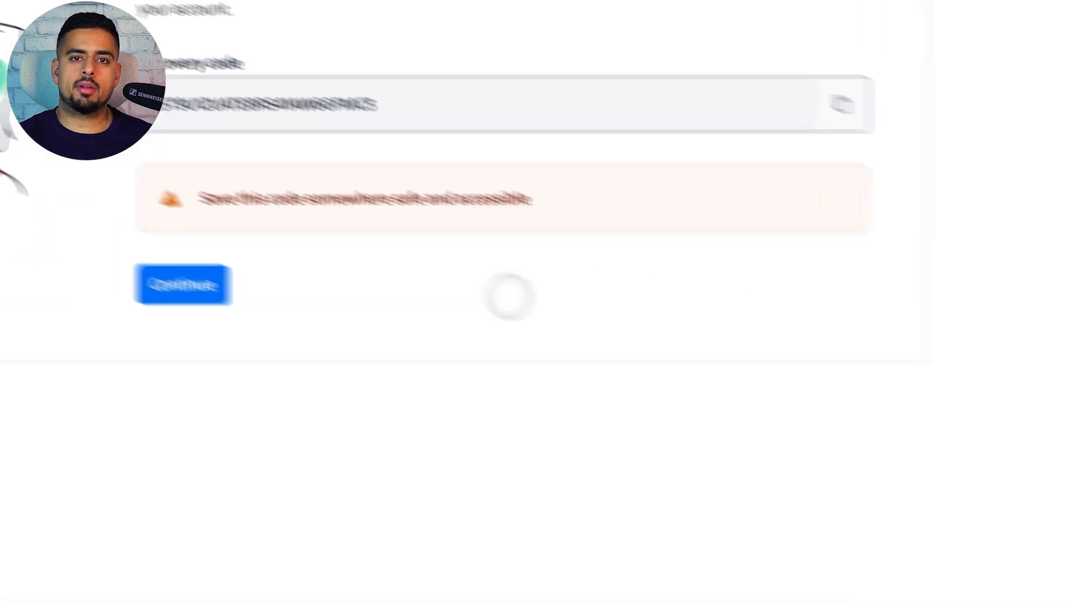
{"action": "left_click", "coordinate": [350, 338]}
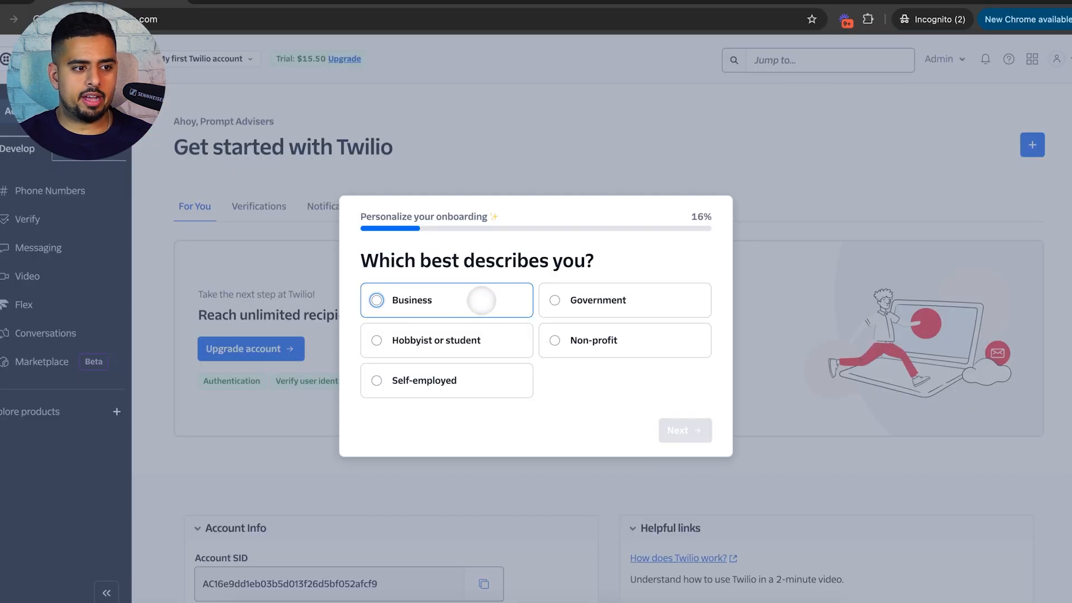
- Complete the Twilio onboarding questions, choosing Business, Direct brand, Developer, Something else and the Voice channel
{"action": "left_click", "coordinate": [469, 300]}
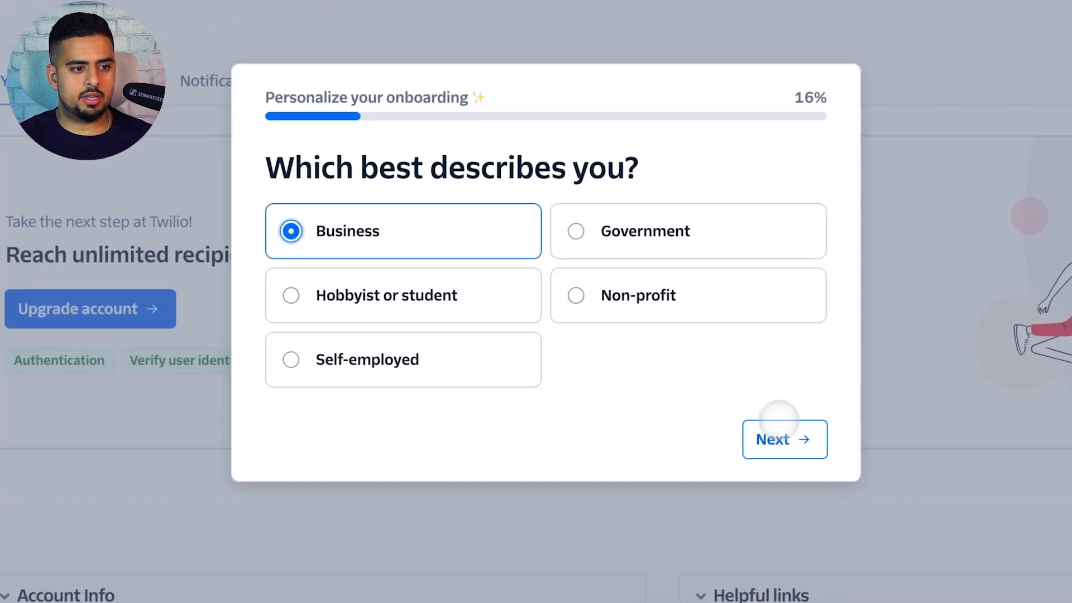
{"action": "left_click", "coordinate": [779, 425]}
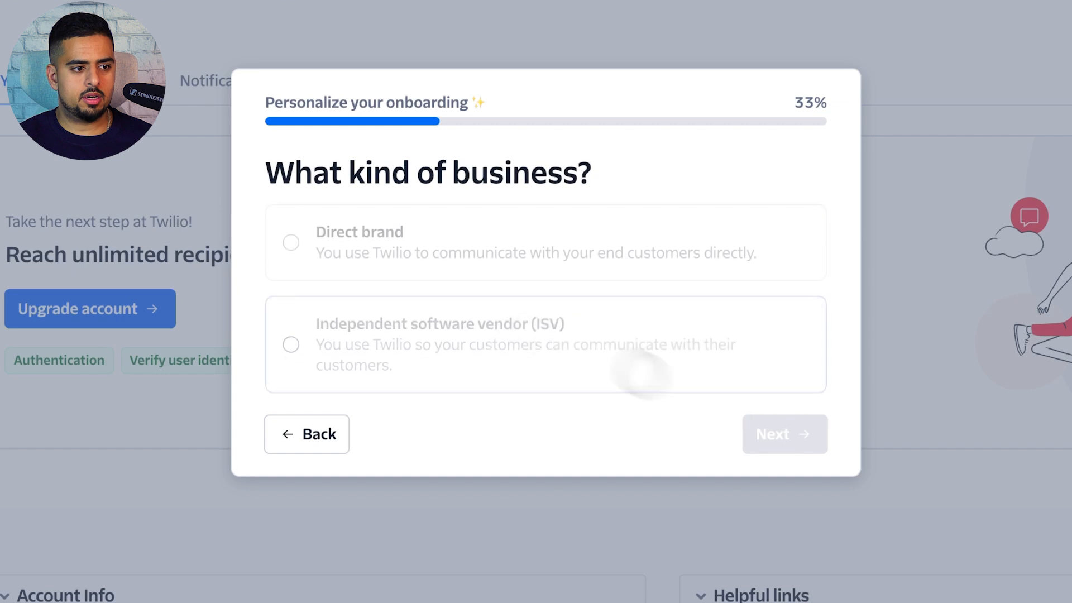
{"action": "left_click", "coordinate": [402, 268]}
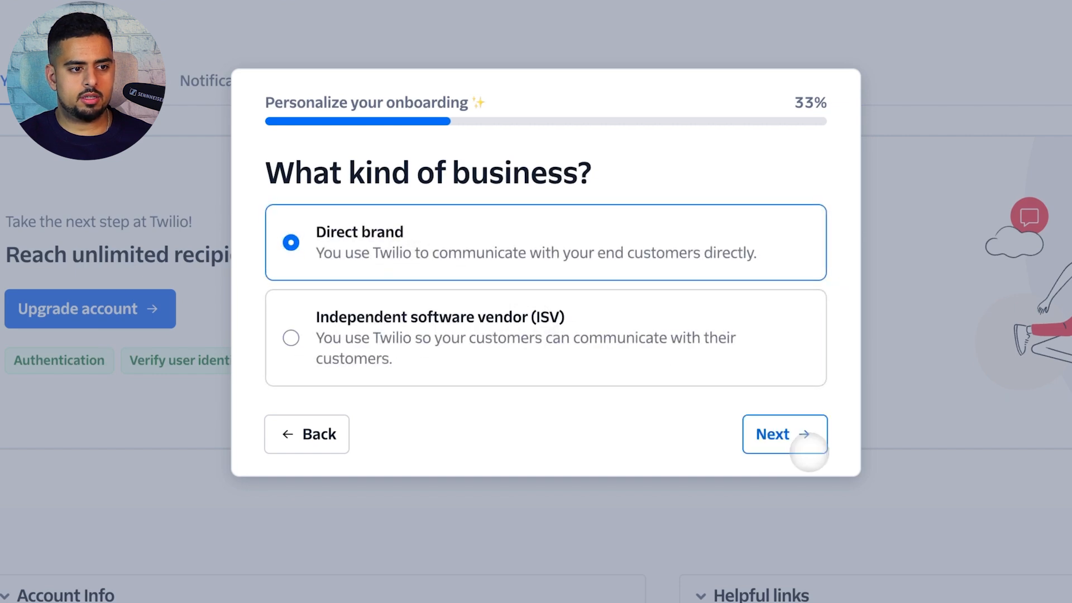
{"action": "left_click", "coordinate": [808, 452]}
{"action": "left_click", "coordinate": [425, 162]}
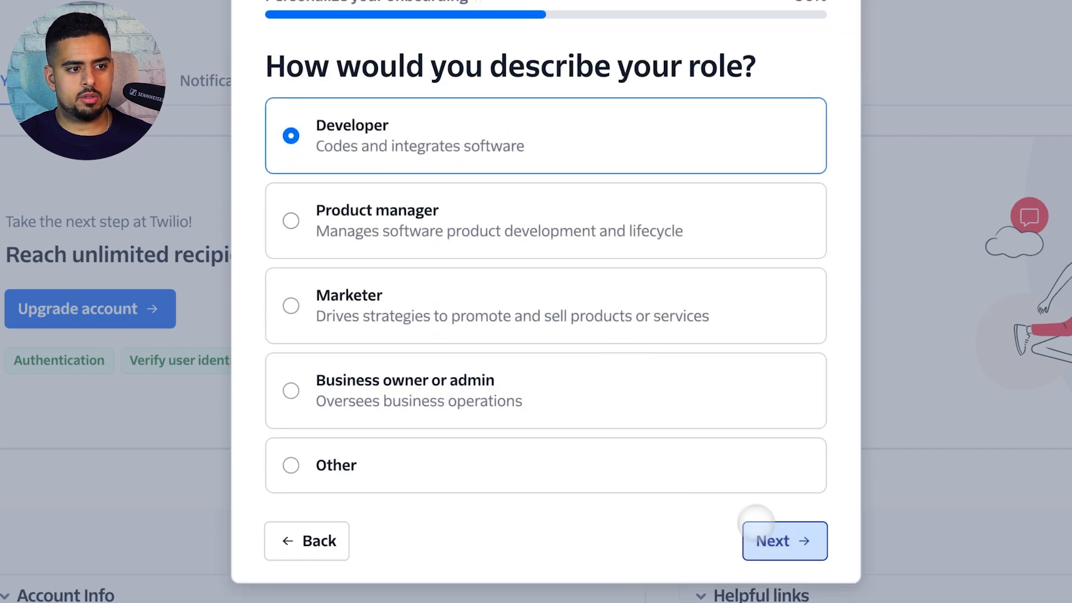
{"action": "left_click", "coordinate": [751, 525]}
{"action": "left_click", "coordinate": [609, 276]}
{"action": "left_click", "coordinate": [773, 463]}
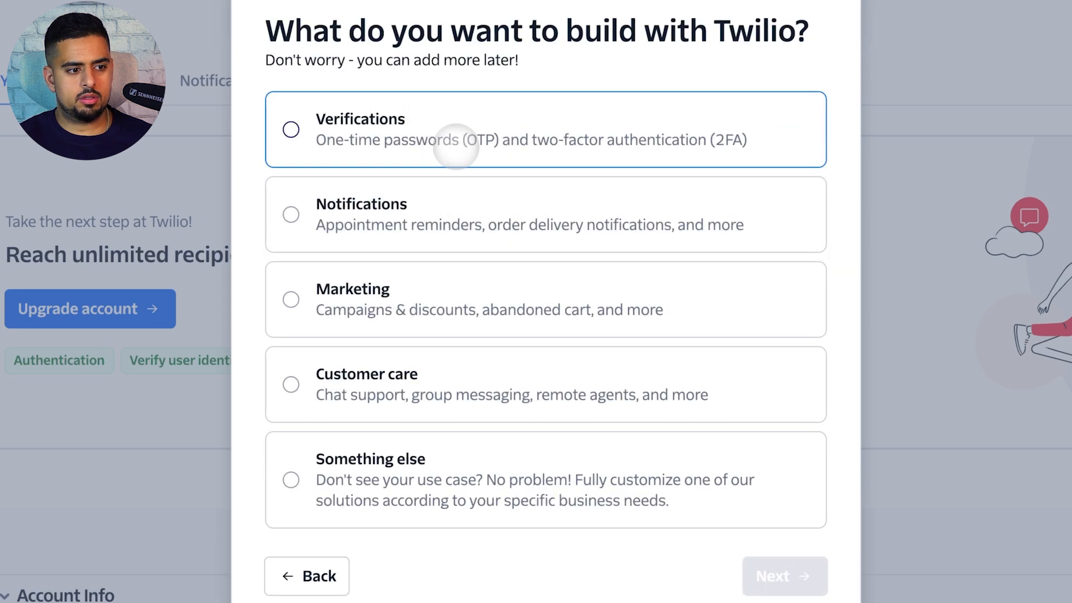
{"action": "left_click", "coordinate": [429, 469]}
{"action": "left_click", "coordinate": [762, 572]}
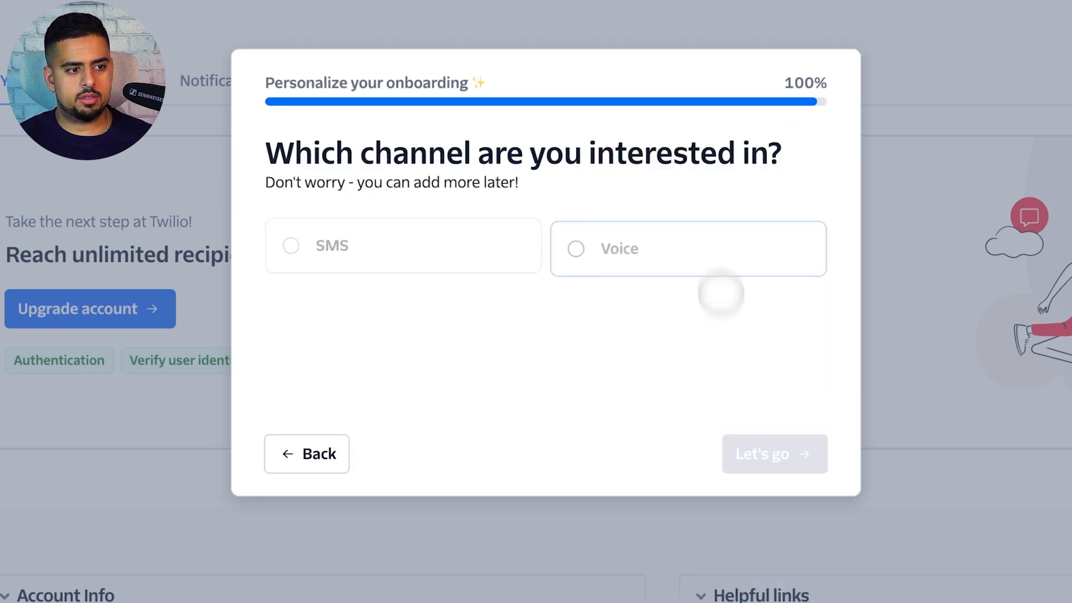
{"action": "left_click", "coordinate": [562, 259]}
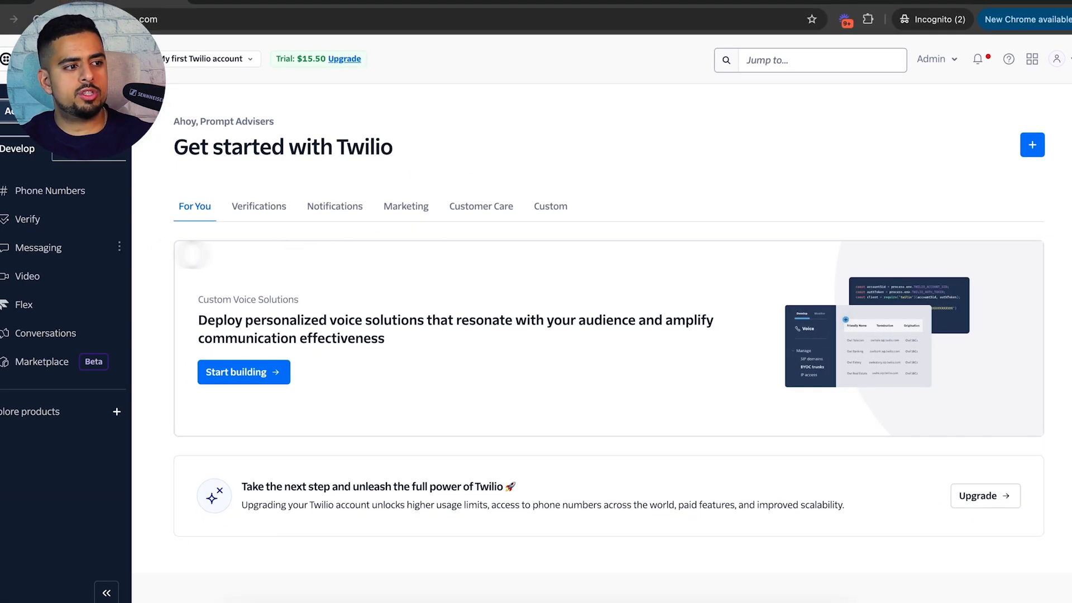
- Open the Buy a Number page under phone number management
{"action": "left_click", "coordinate": [22, 190]}
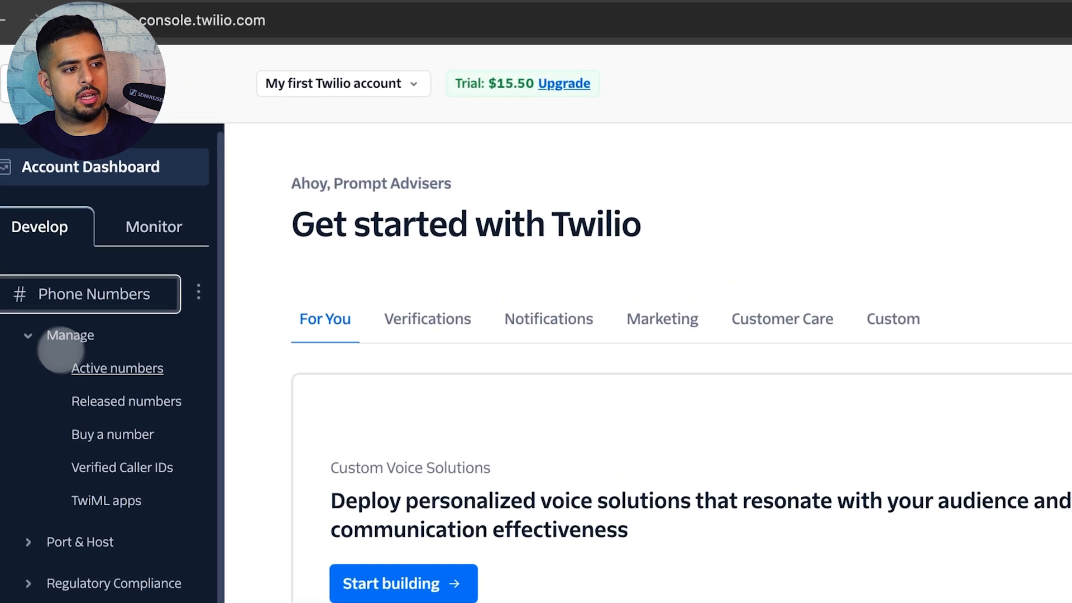
{"action": "left_click", "coordinate": [116, 430]}
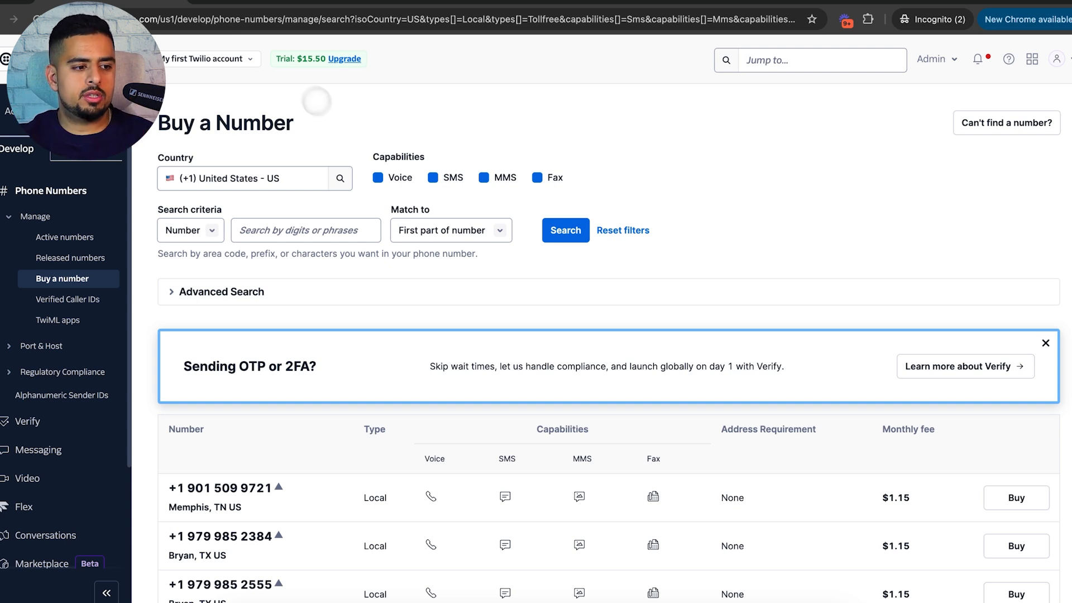
{"action": "scroll", "coordinate": [311, 96], "scroll_direction": "down", "scroll_amount": 3}
{"action": "scroll", "coordinate": [391, 206], "scroll_direction": "up", "scroll_amount": 2}
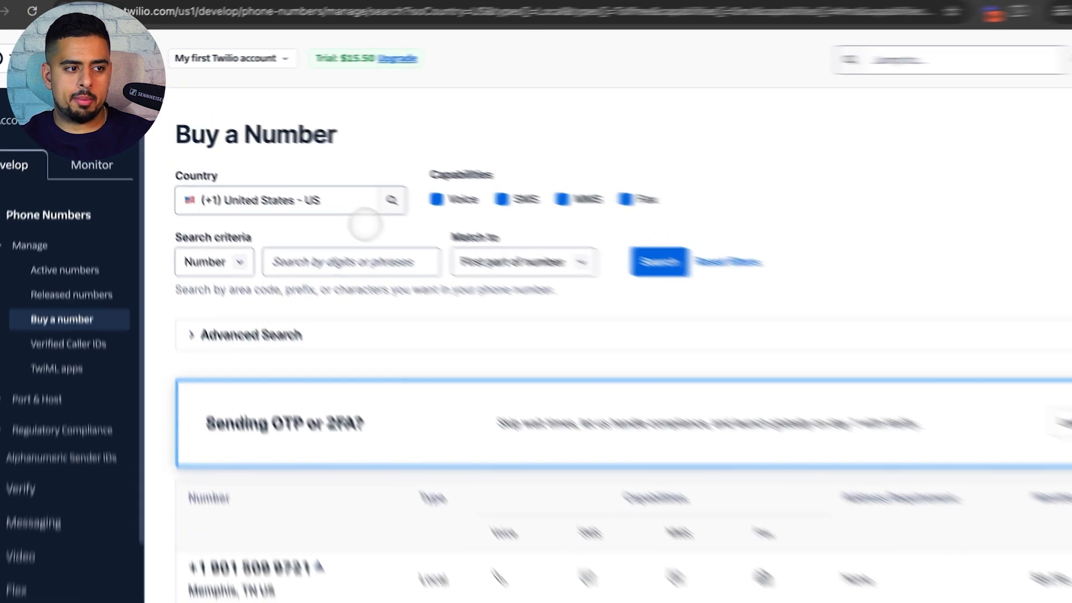
- Set the country for the phone number search to Canada
{"action": "left_click", "coordinate": [335, 200]}
{"action": "key", "text": "ctrl+a"}
{"action": "type", "text": "canda"}
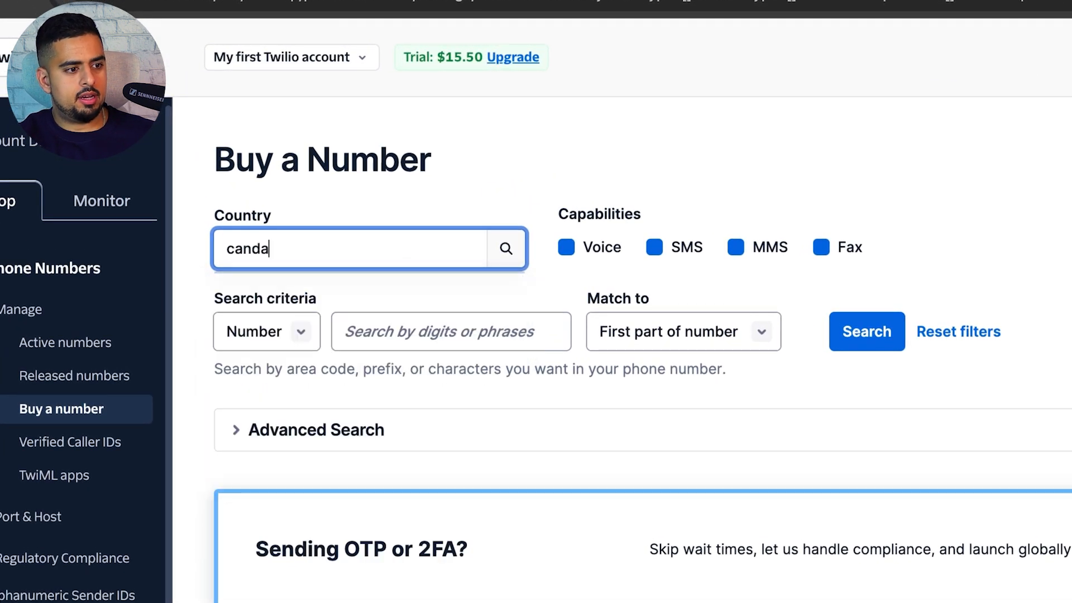
{"action": "key", "text": "BackSpace"}
{"action": "key", "text": "BackSpace"}
{"action": "type", "text": "d"}
{"action": "key", "text": "BackSpace"}
{"action": "key", "text": "BackSpace"}
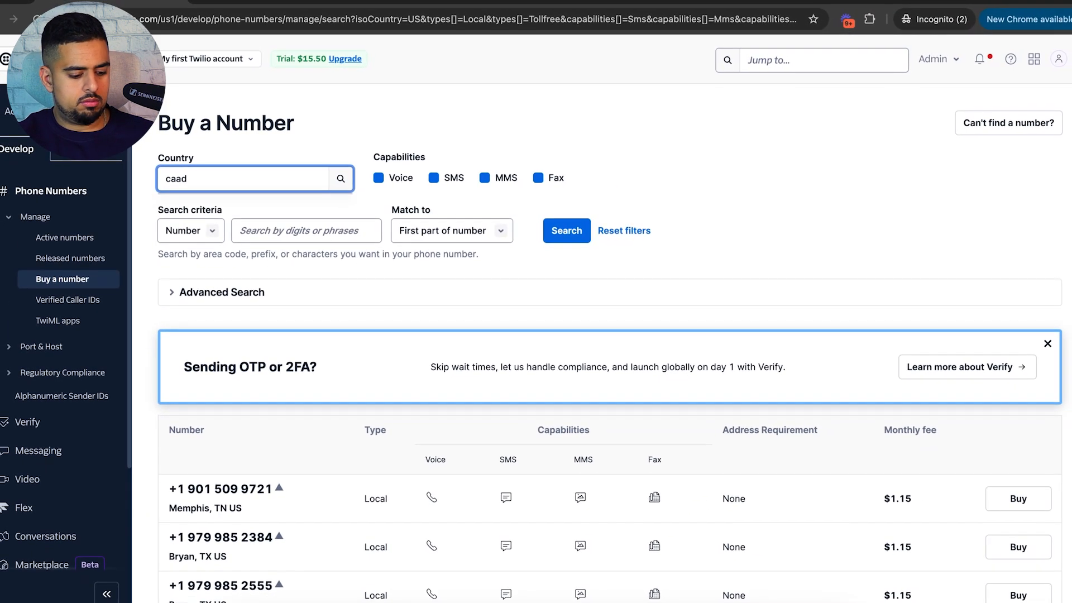
{"action": "type", "text": "nada"}
{"action": "left_click", "coordinate": [218, 208]}
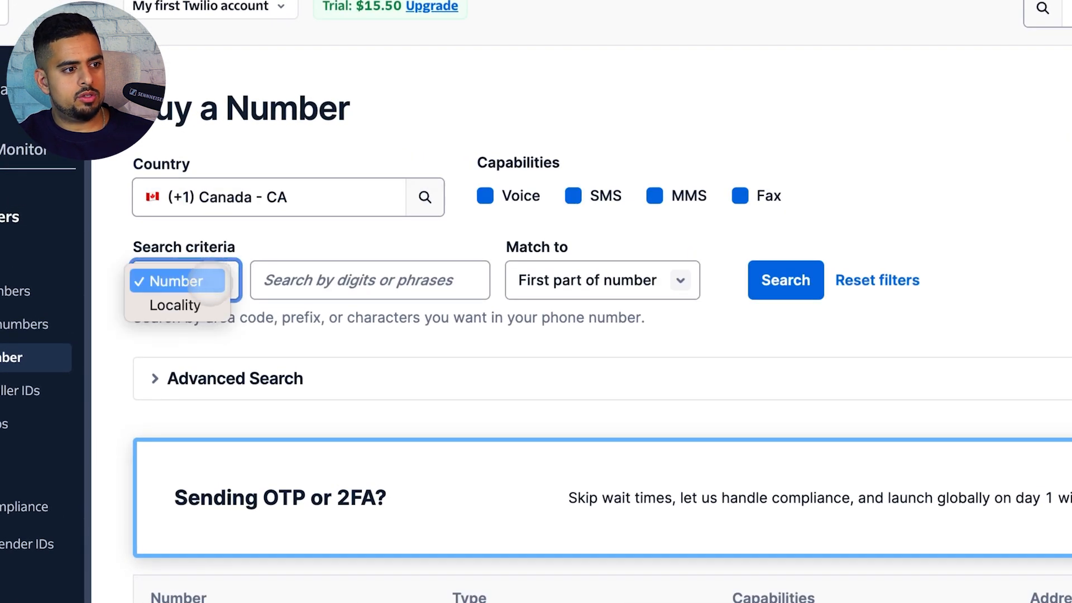
- Search the available Canadian numbers by locality for toronto
{"action": "left_click", "coordinate": [328, 280]}
{"action": "type", "text": "Tor"}
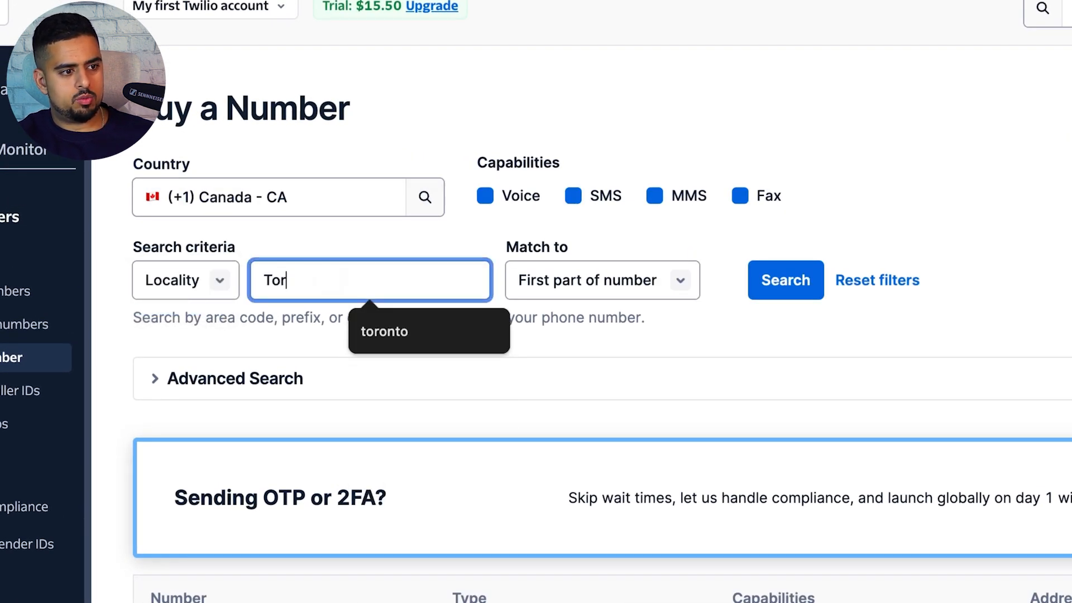
{"action": "left_click", "coordinate": [402, 331]}
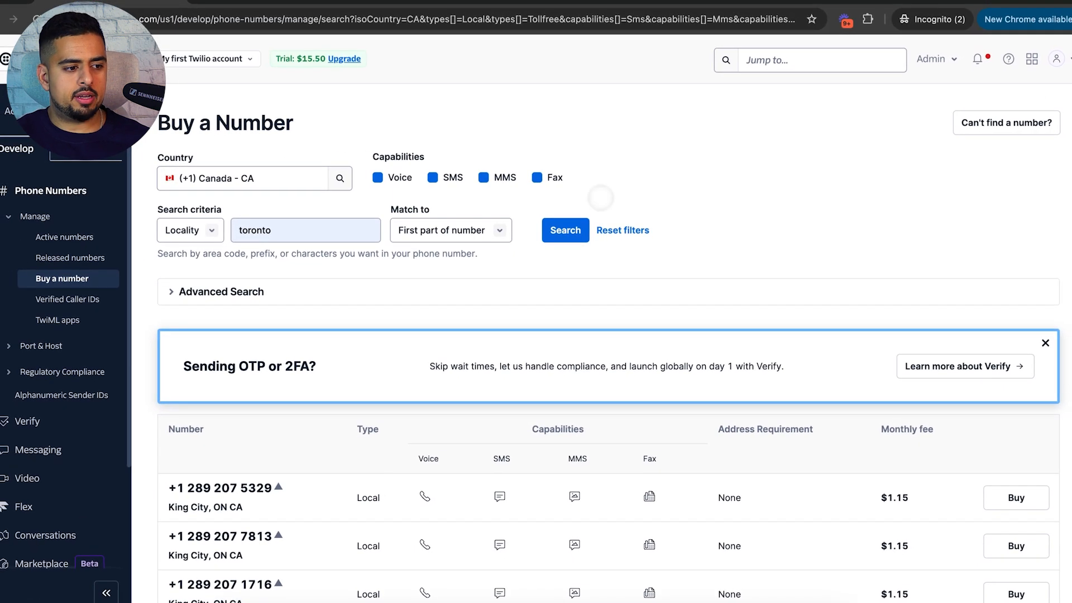
- Buy the first listed King City, ON phone number, agreeing to the emergency calling terms and conditions
{"action": "scroll", "coordinate": [601, 198], "scroll_direction": "down", "scroll_amount": 3}
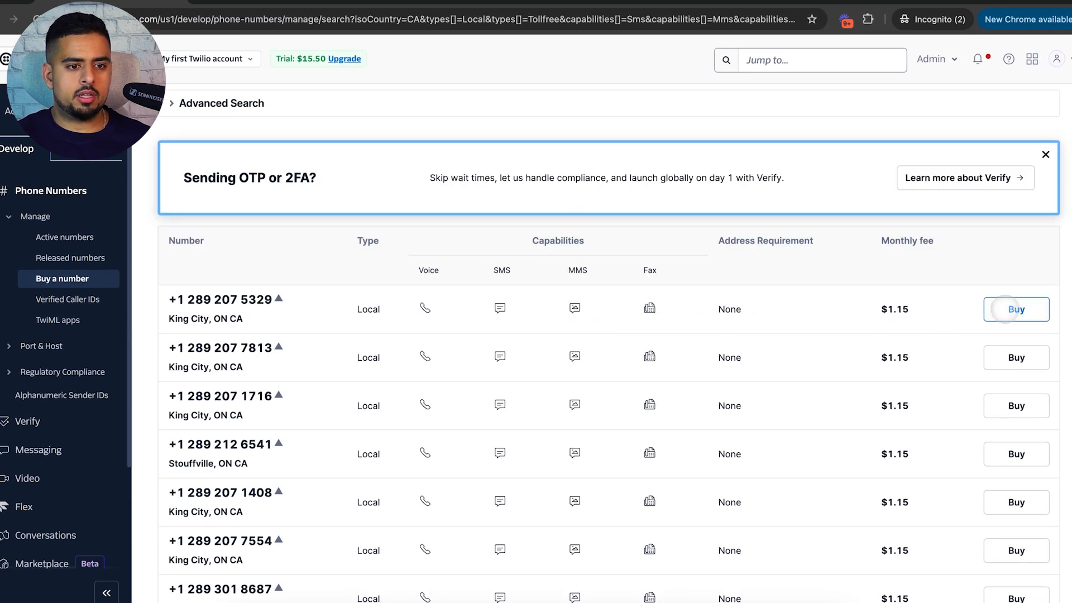
{"action": "left_click", "coordinate": [1008, 310]}
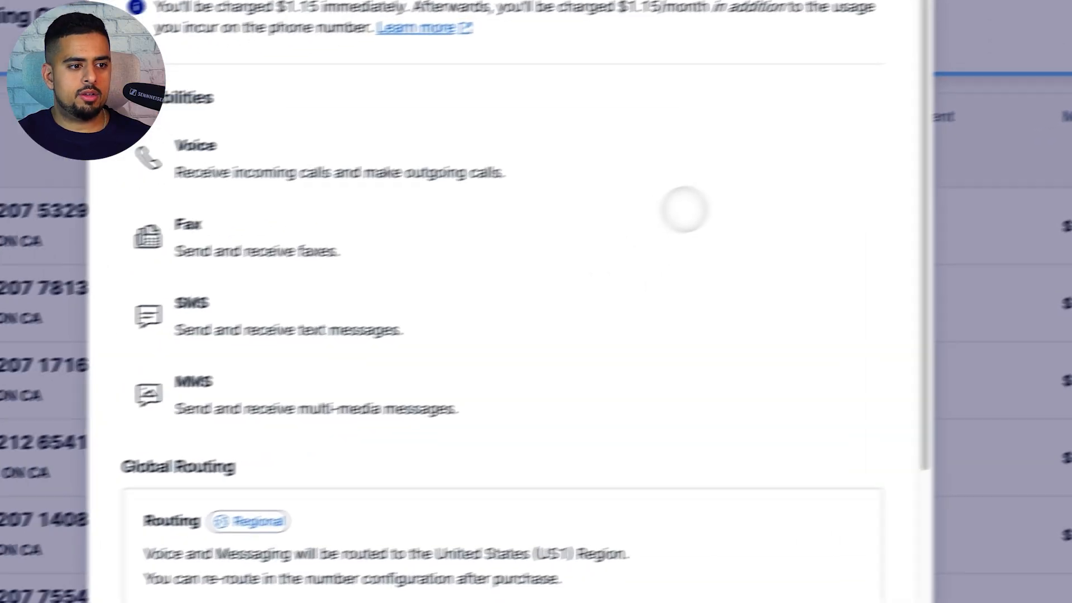
{"action": "scroll", "coordinate": [685, 210], "scroll_direction": "down", "scroll_amount": 5}
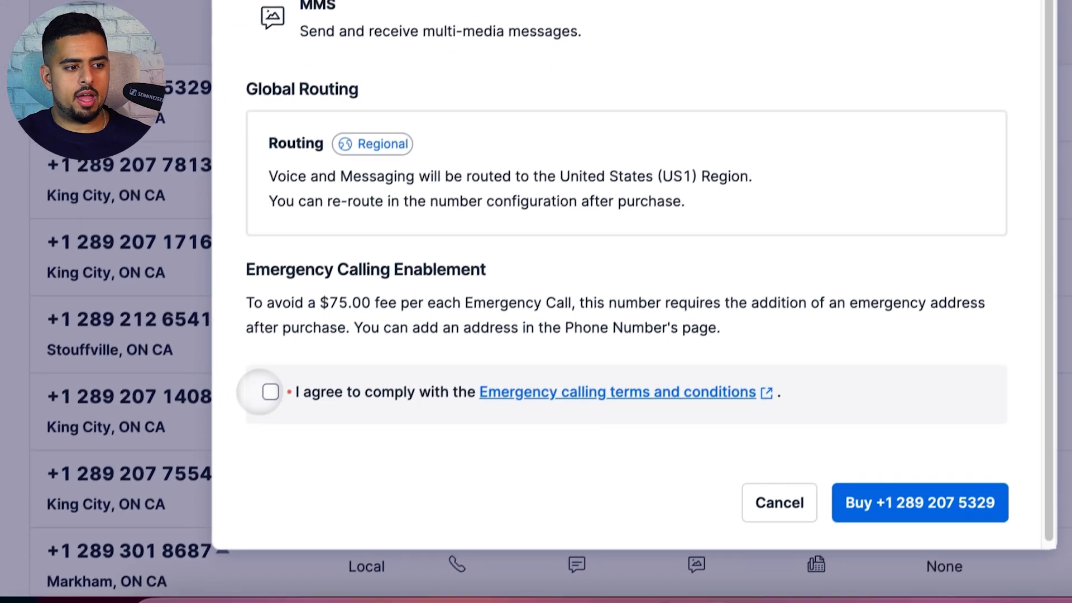
{"action": "left_click", "coordinate": [276, 379]}
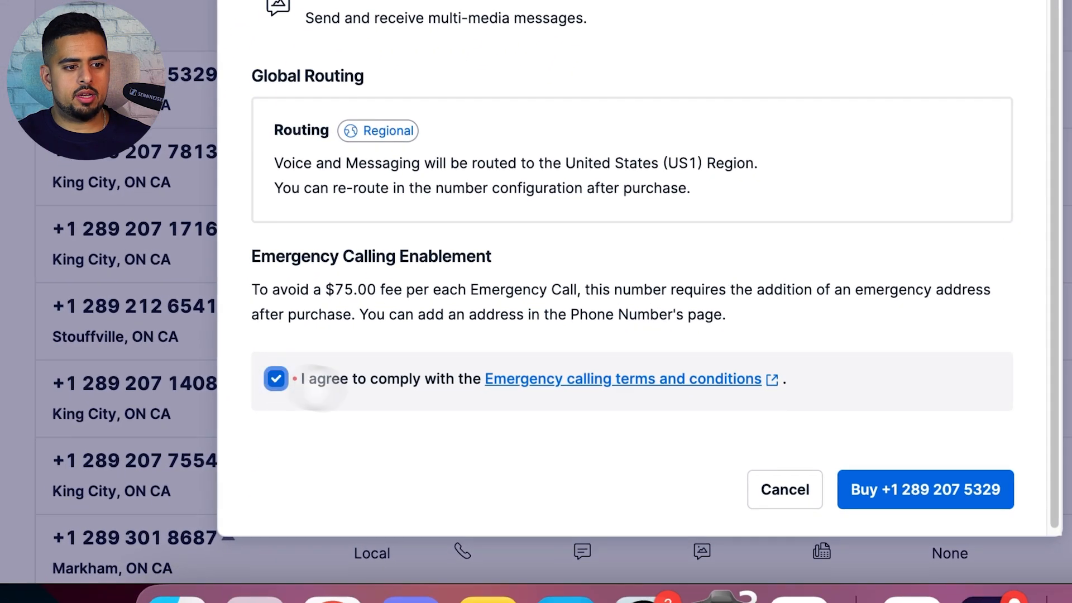
{"action": "left_click", "coordinate": [911, 490]}
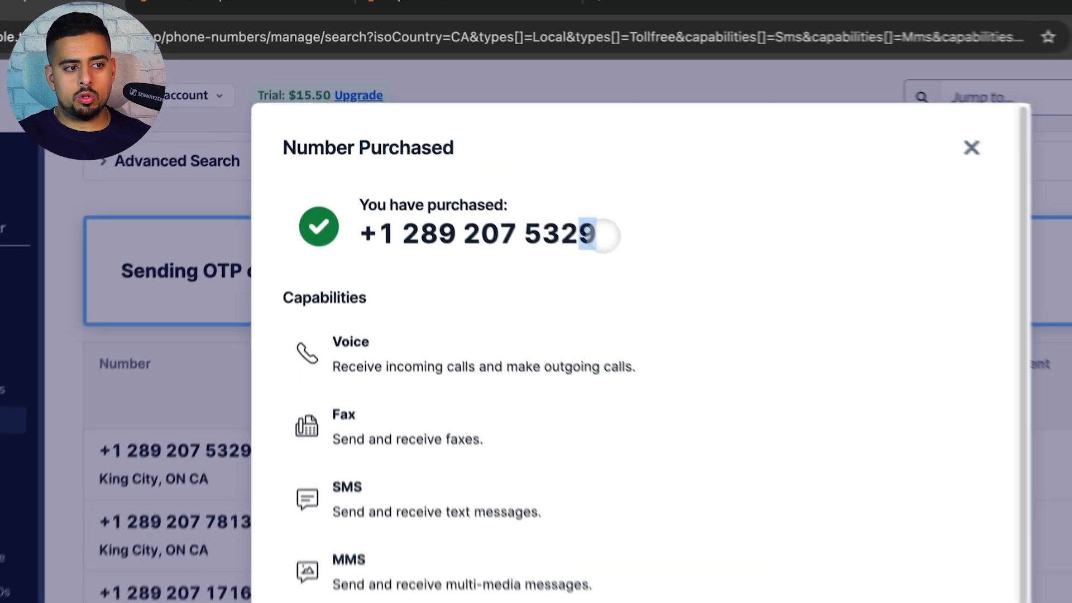
{"action": "left_click_drag", "start_coordinate": [508, 152], "coordinate": [350, 152]}
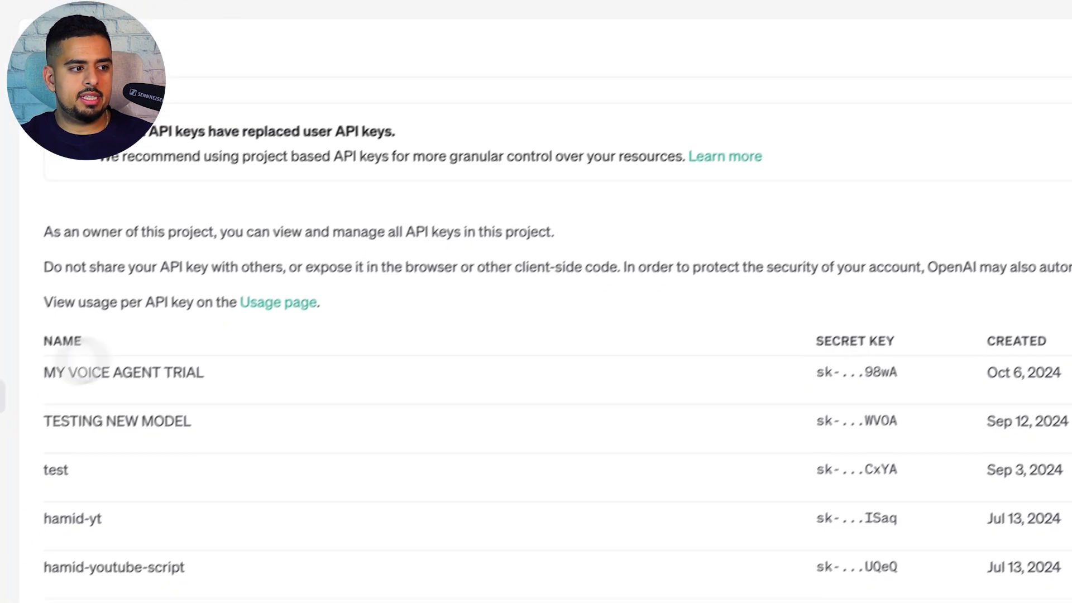
- Switch to the OpenAI platform and check the usage page and the organization's credit balance under billing
{"action": "left_click", "coordinate": [15, 338]}
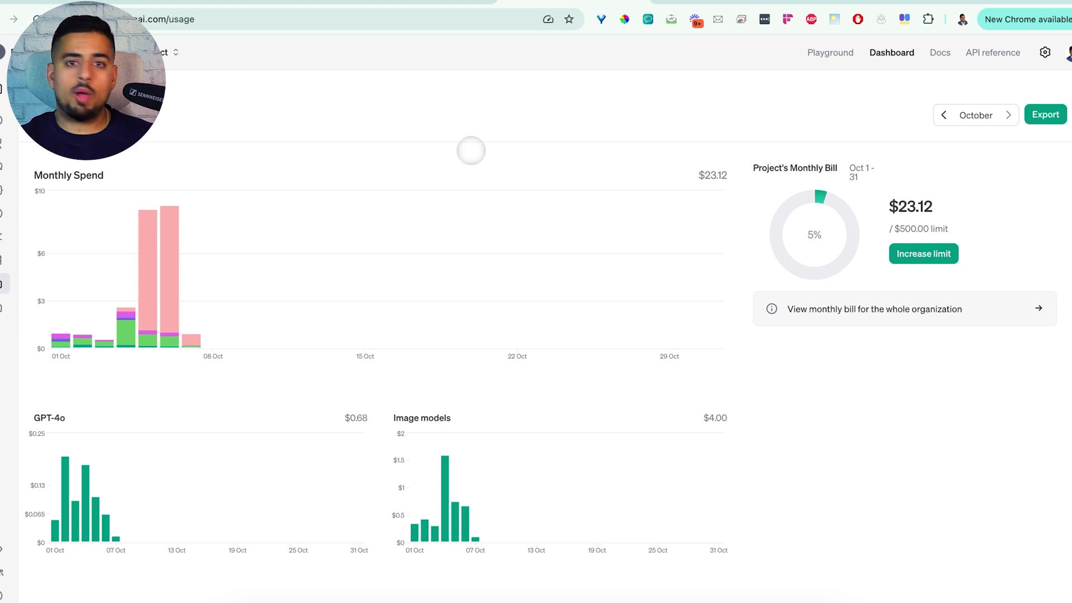
{"action": "left_click", "coordinate": [1045, 52]}
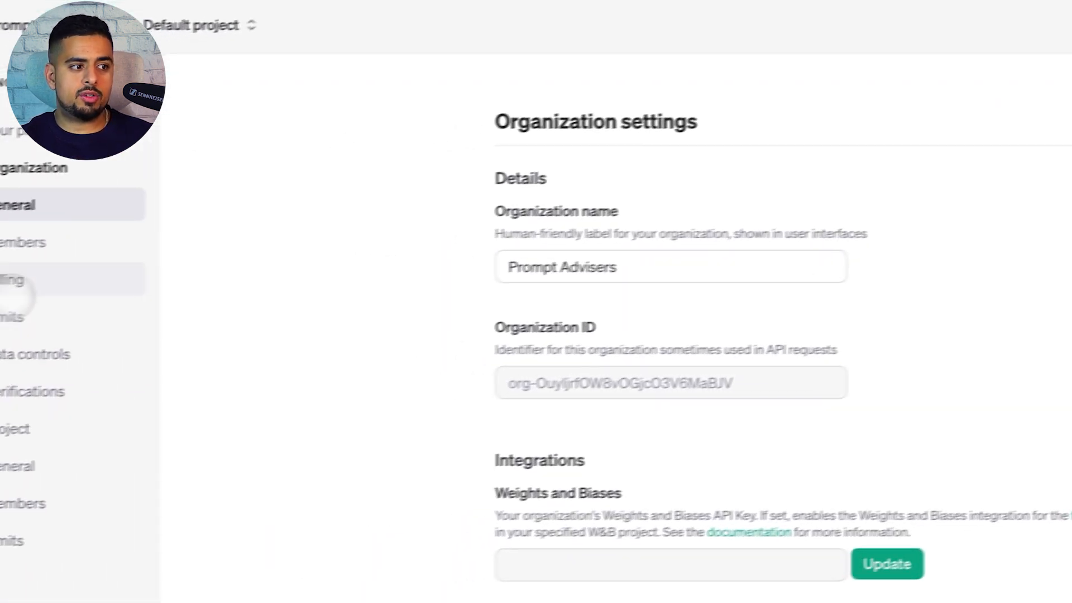
{"action": "left_click", "coordinate": [12, 282]}
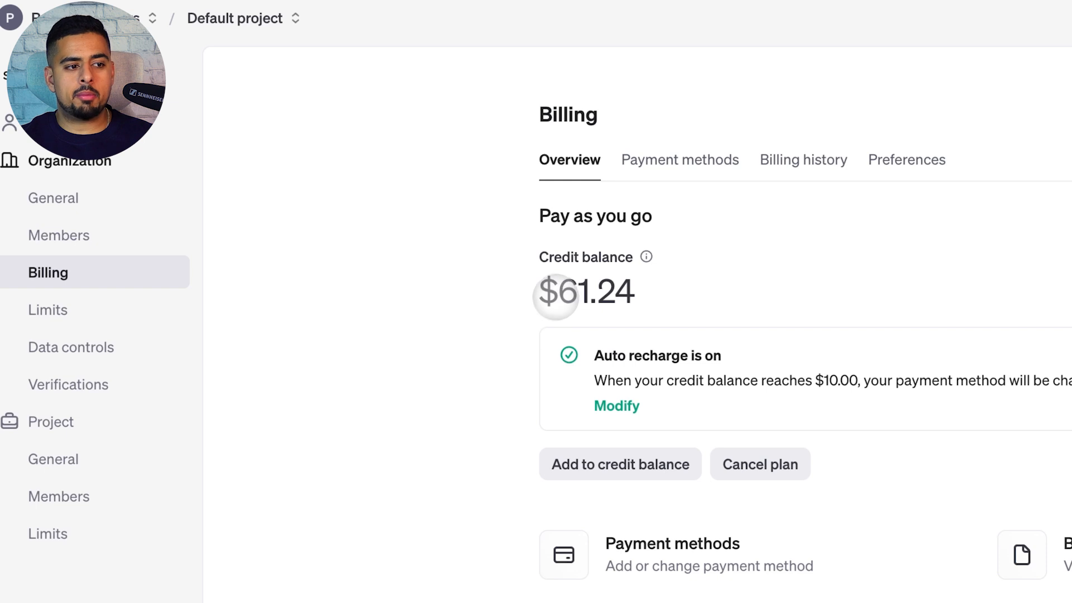
{"action": "left_click_drag", "start_coordinate": [554, 297], "coordinate": [635, 293]}
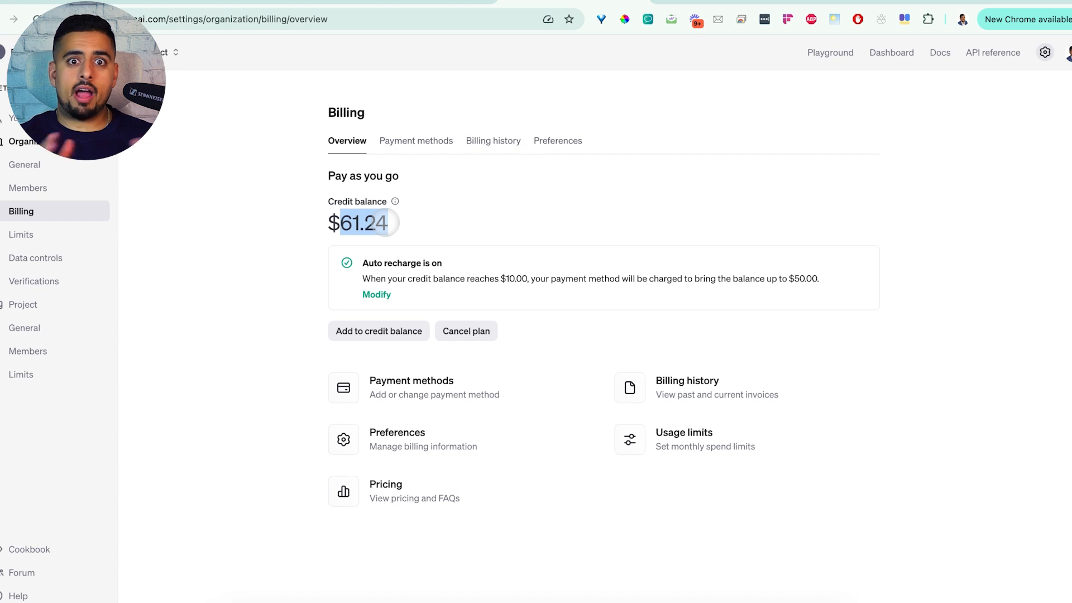
{"action": "left_click", "coordinate": [405, 220]}
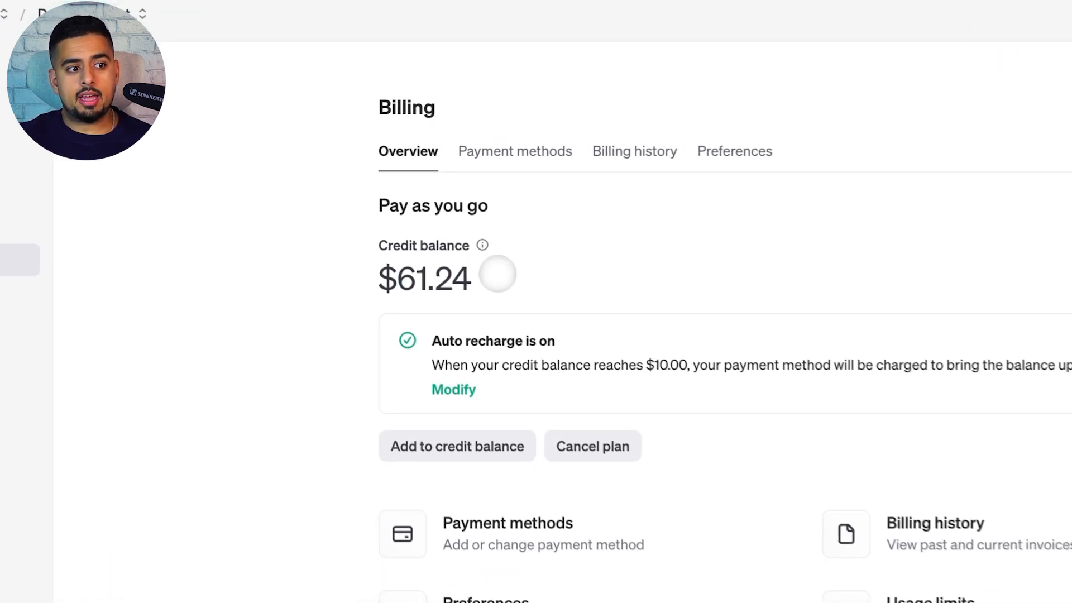
{"action": "left_click_drag", "start_coordinate": [497, 273], "coordinate": [398, 278]}
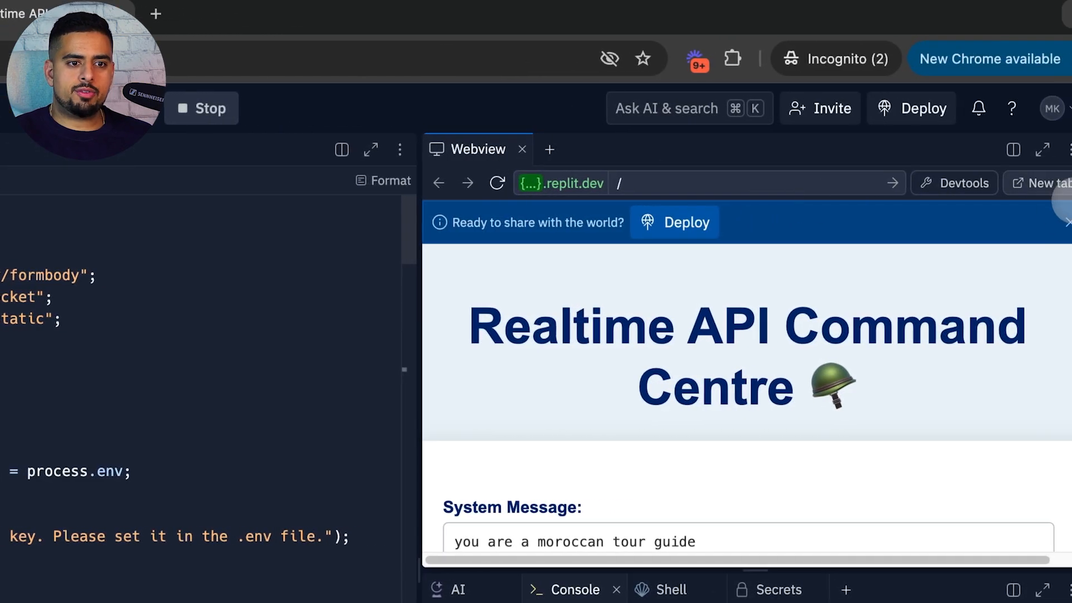
- Open the Realtime API Command Centre web app in its own browser tab and return to the Replit project
{"action": "left_click", "coordinate": [1058, 187]}
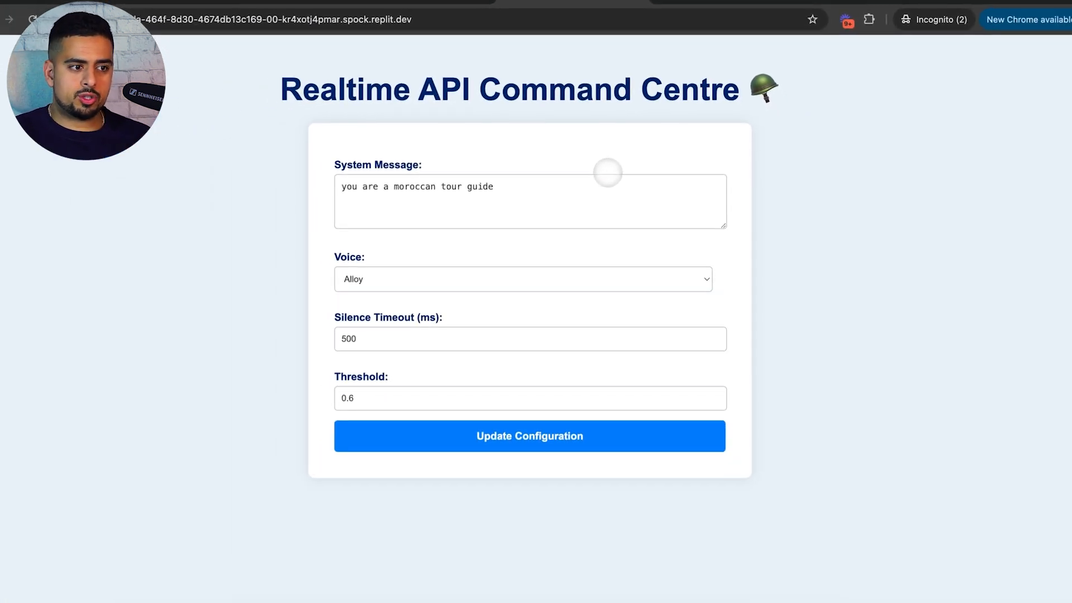
{"action": "left_click", "coordinate": [376, 1]}
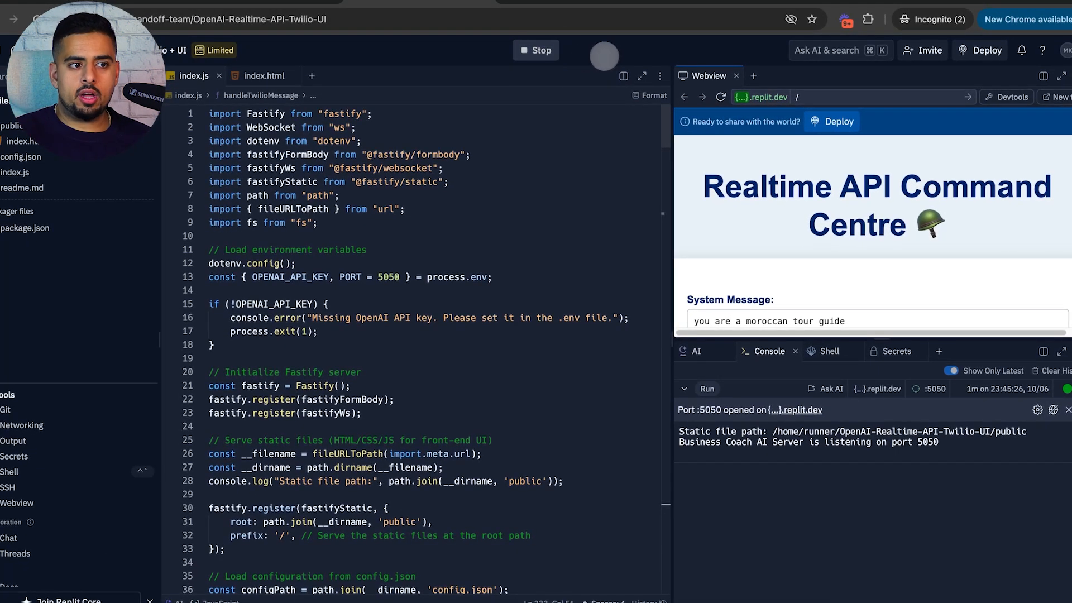
- Stop the Replit project and reload the Command Centre page to test it without the server running
{"action": "left_click", "coordinate": [535, 50]}
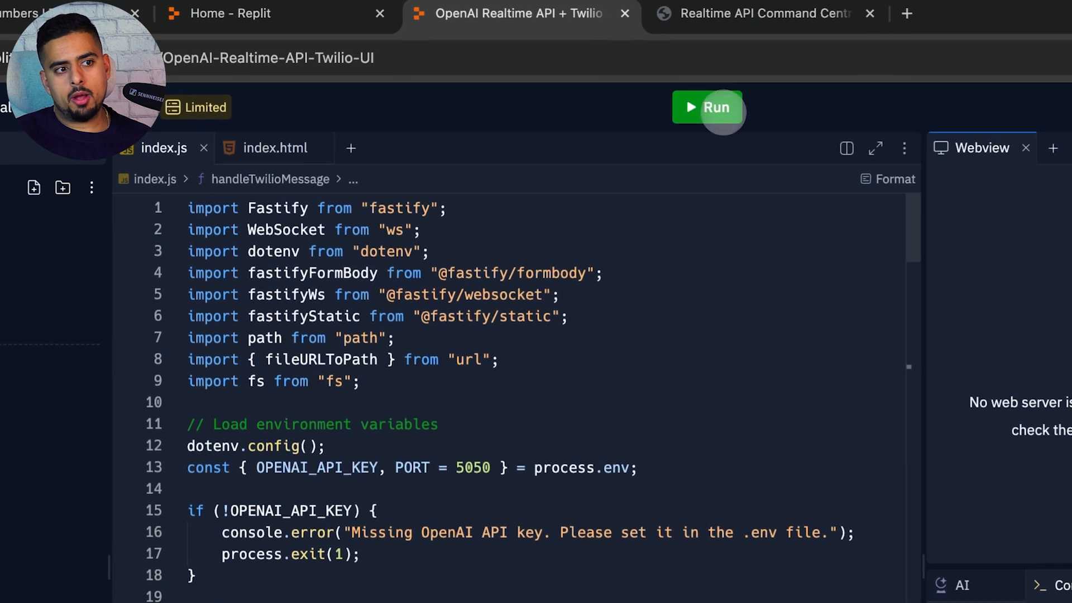
{"action": "left_click", "coordinate": [697, 23]}
{"action": "left_click", "coordinate": [70, 58]}
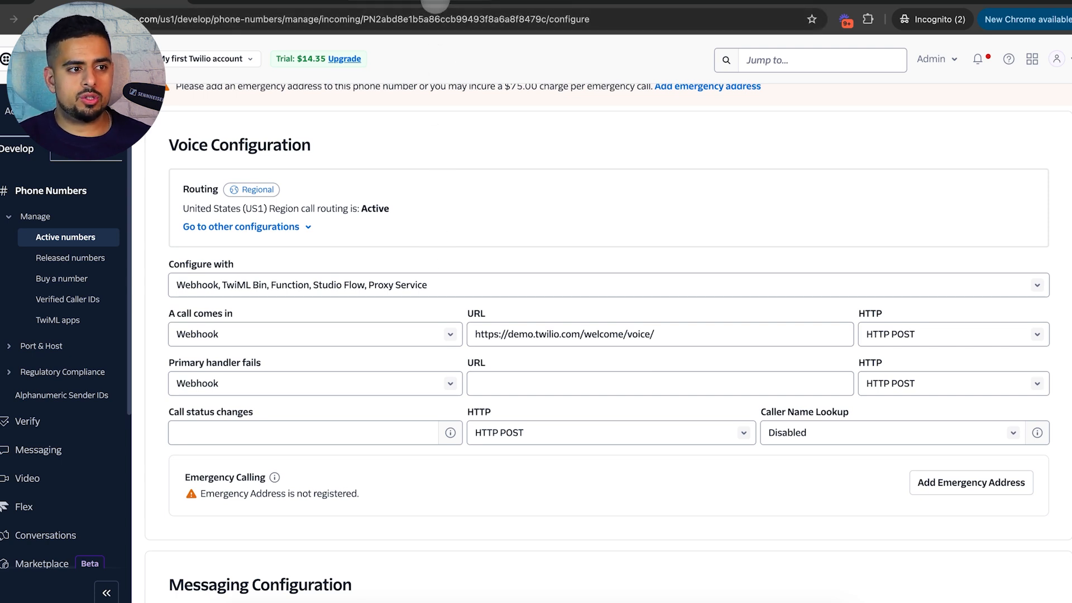
- Copy the web app's link address from the Replit webview
{"action": "left_click", "coordinate": [427, 3]}
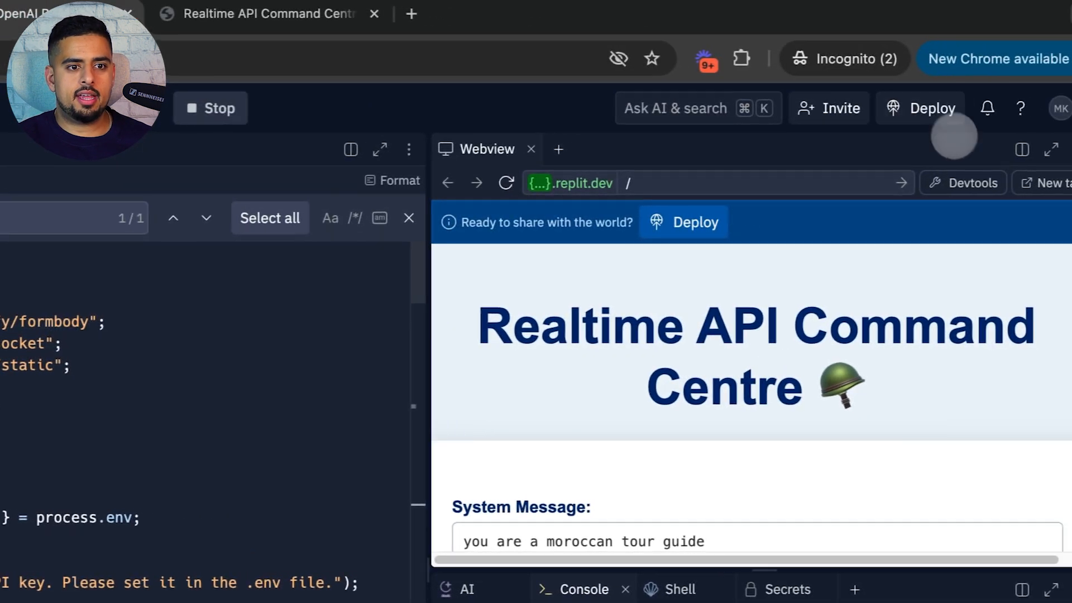
{"action": "right_click", "coordinate": [1015, 186]}
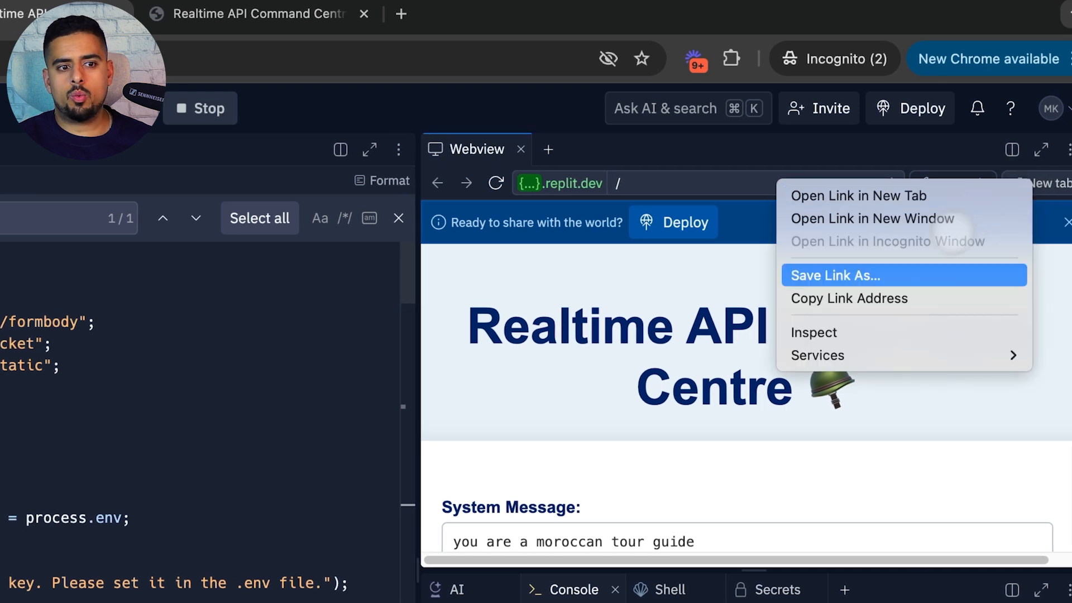
{"action": "left_click", "coordinate": [893, 296]}
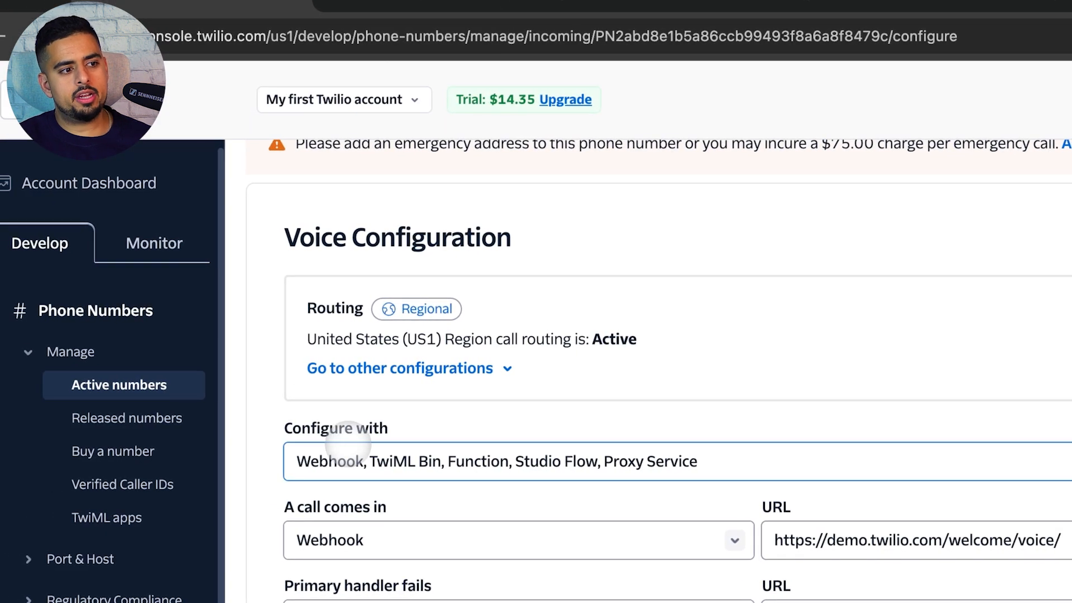
- Configure the number's voice handling with Webhook, TwiML Bin, Function, Studio Flow, Proxy Service, using Webhook for incoming calls and primary handler failure
{"action": "left_click", "coordinate": [363, 463]}
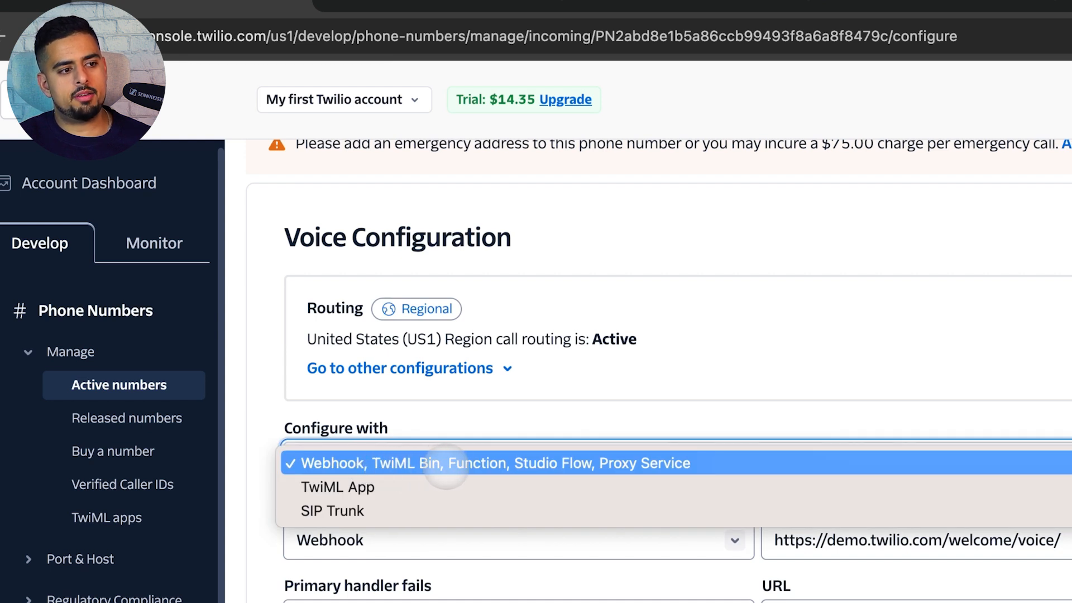
{"action": "left_click", "coordinate": [676, 463]}
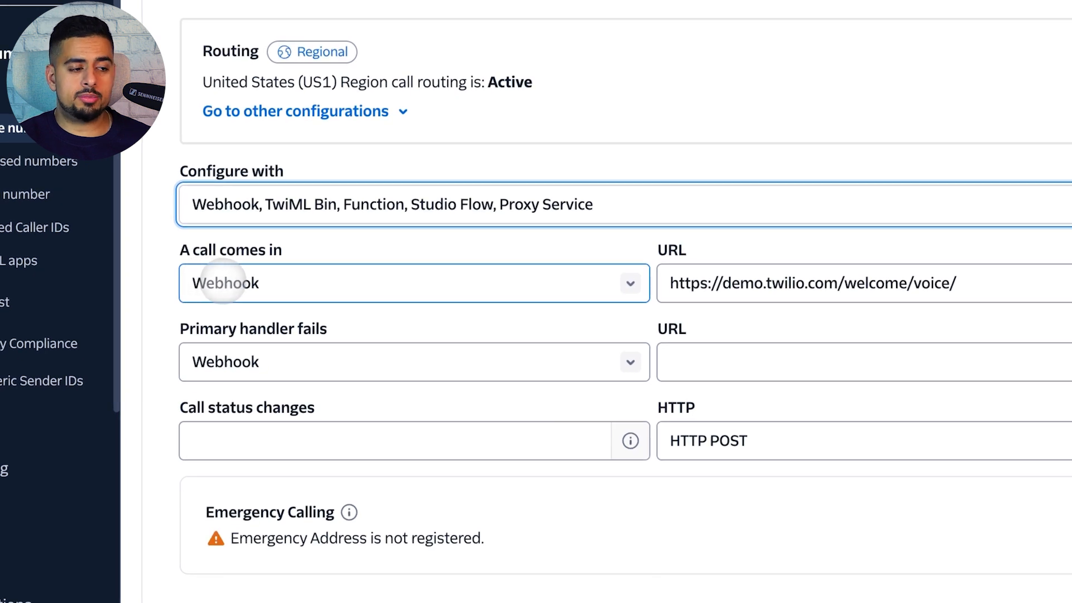
{"action": "left_click", "coordinate": [233, 294]}
{"action": "left_click", "coordinate": [226, 285]}
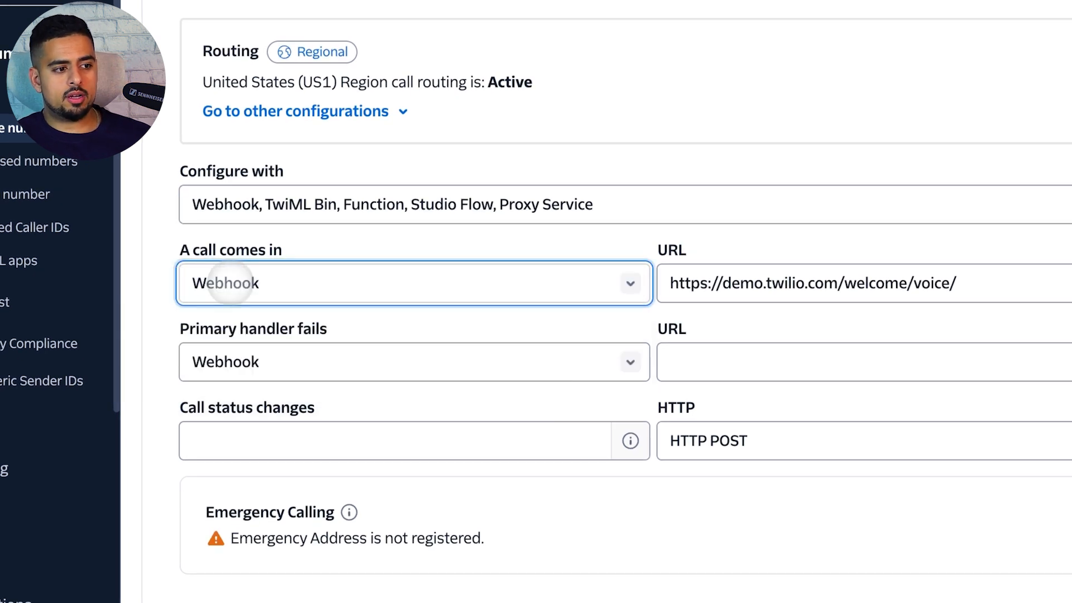
{"action": "left_click", "coordinate": [271, 360]}
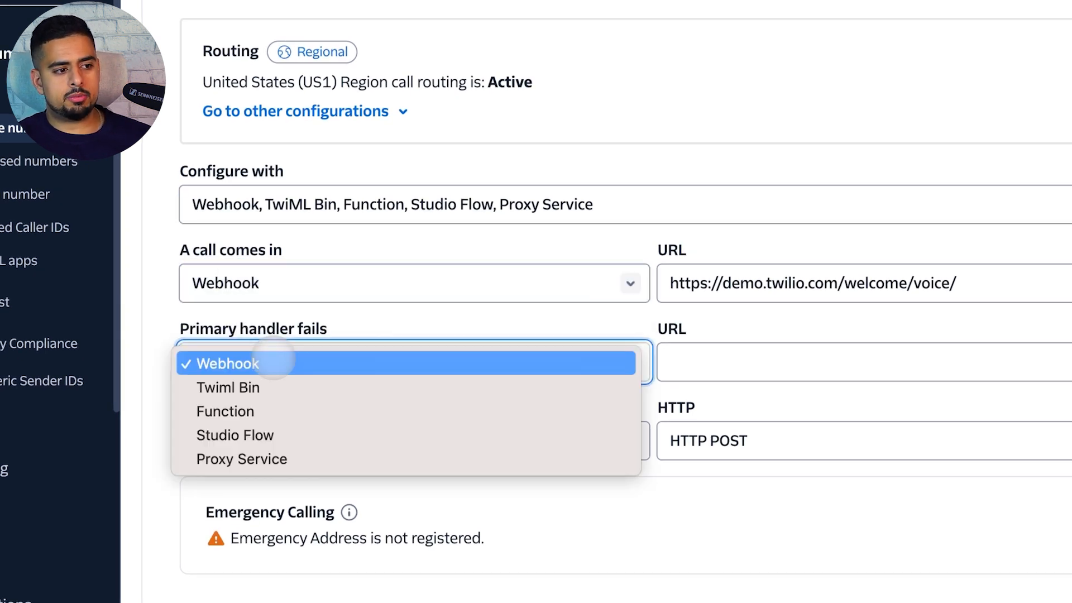
{"action": "left_click", "coordinate": [274, 363]}
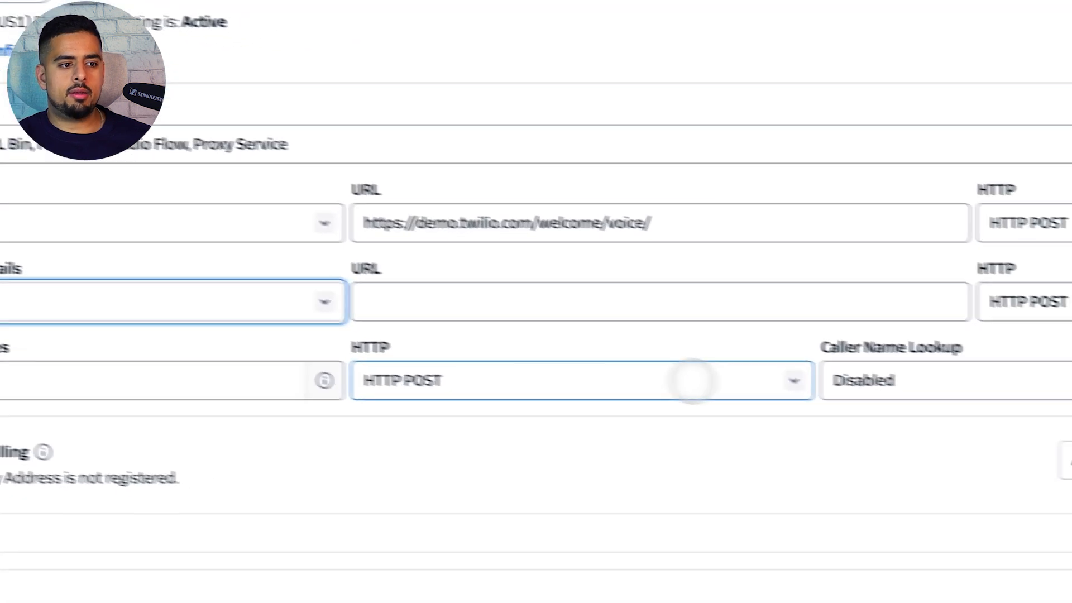
- Keep the call status changes method on HTTP POST and Caller Name Lookup on Disabled
{"action": "left_click", "coordinate": [331, 369]}
{"action": "left_click", "coordinate": [745, 385]}
{"action": "left_click", "coordinate": [817, 376]}
{"action": "left_click", "coordinate": [817, 373]}
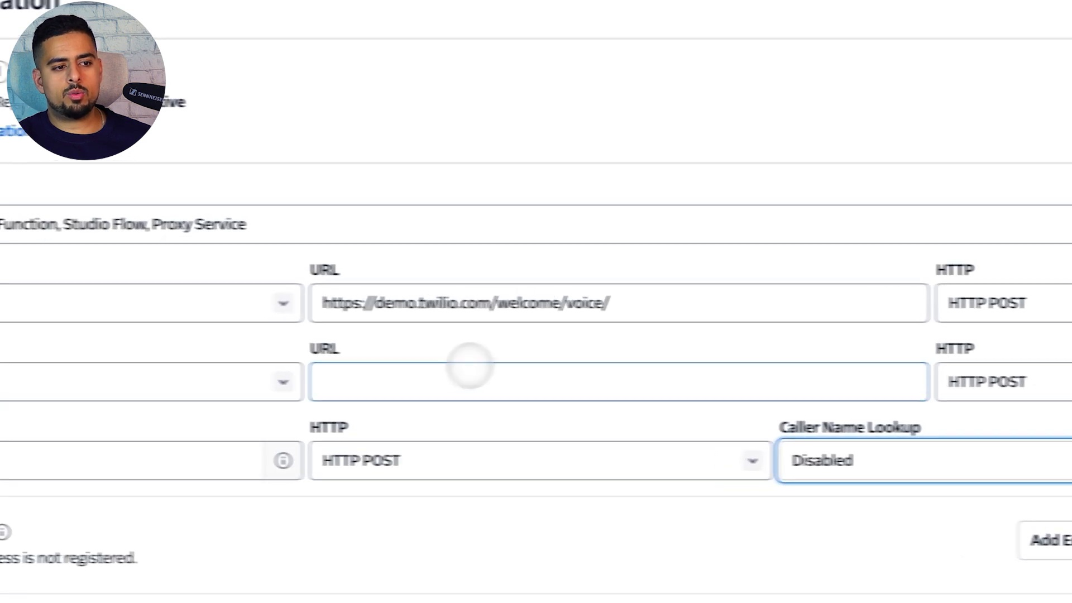
- Replace the incoming call webhook URL with the copied Replit address, ending in a single slash followed by incoming-call
{"action": "triple_click", "coordinate": [732, 293]}
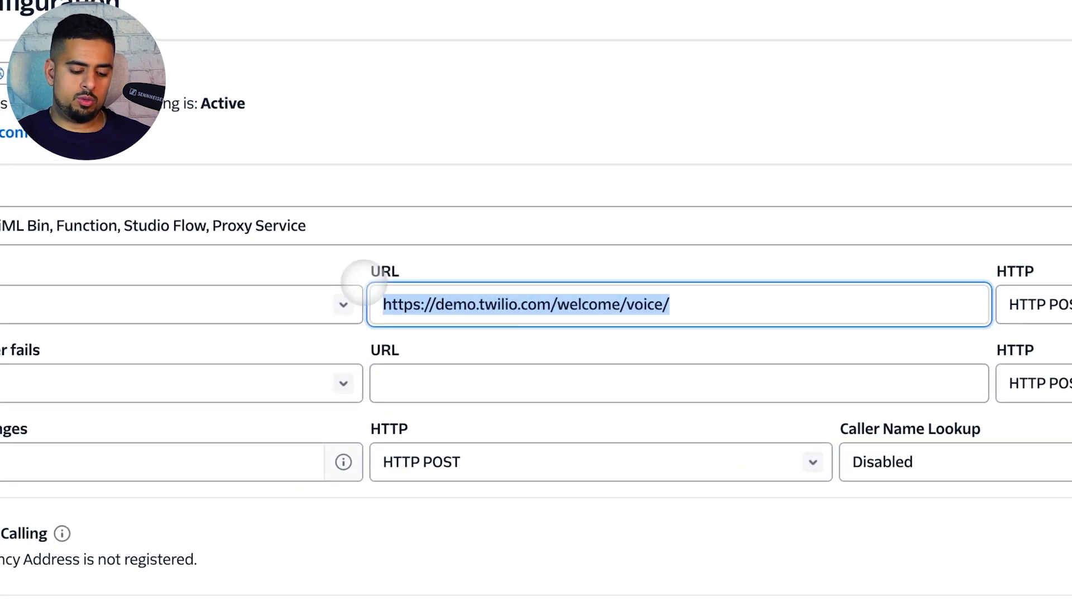
{"action": "key", "text": "BackSpace"}
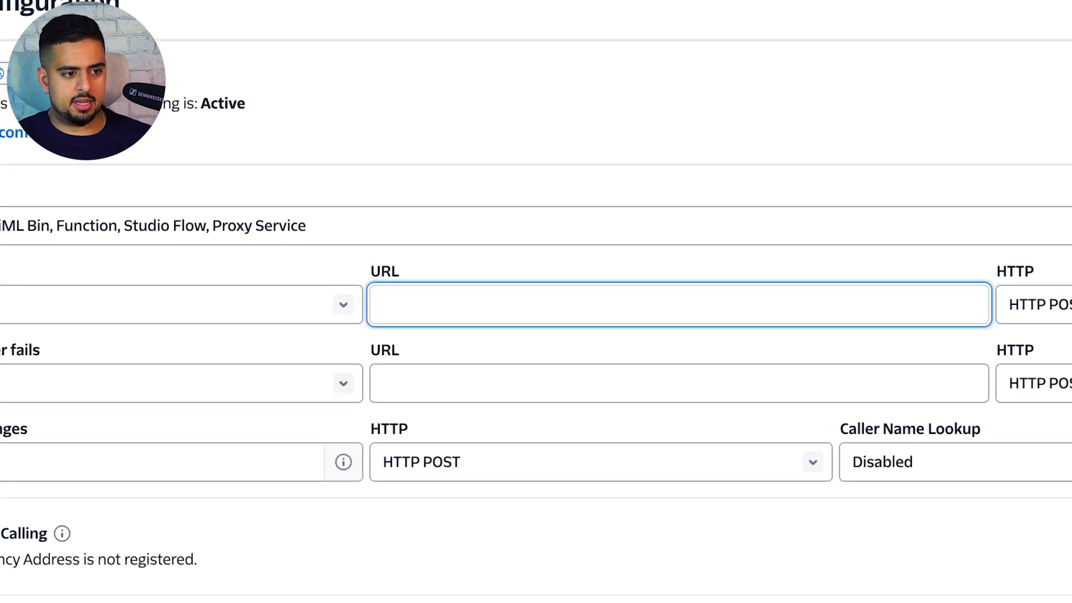
{"action": "key", "text": "ctrl+v"}
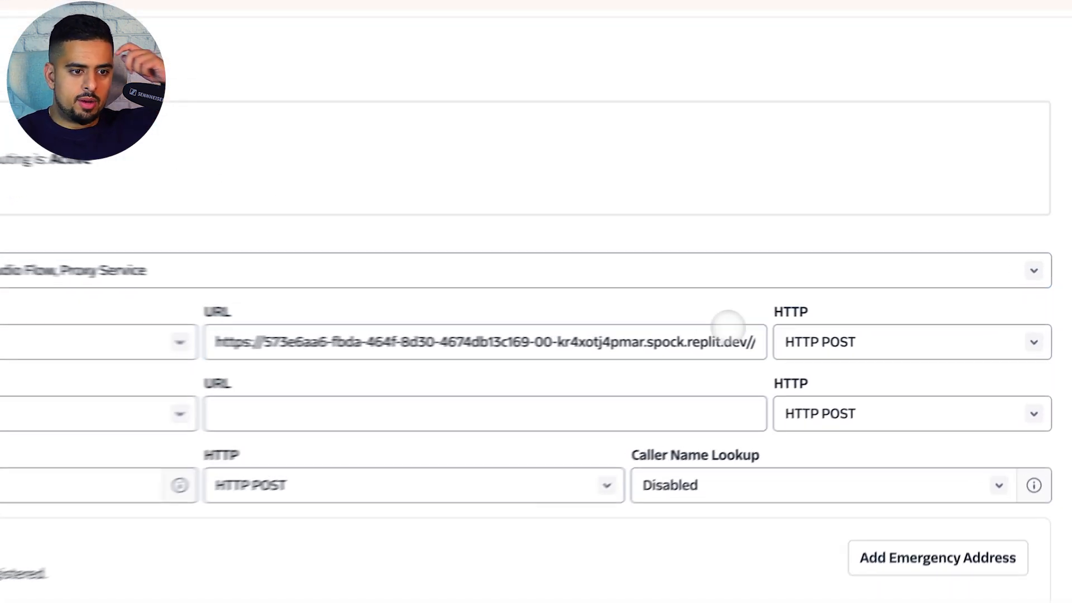
{"action": "left_click", "coordinate": [720, 344]}
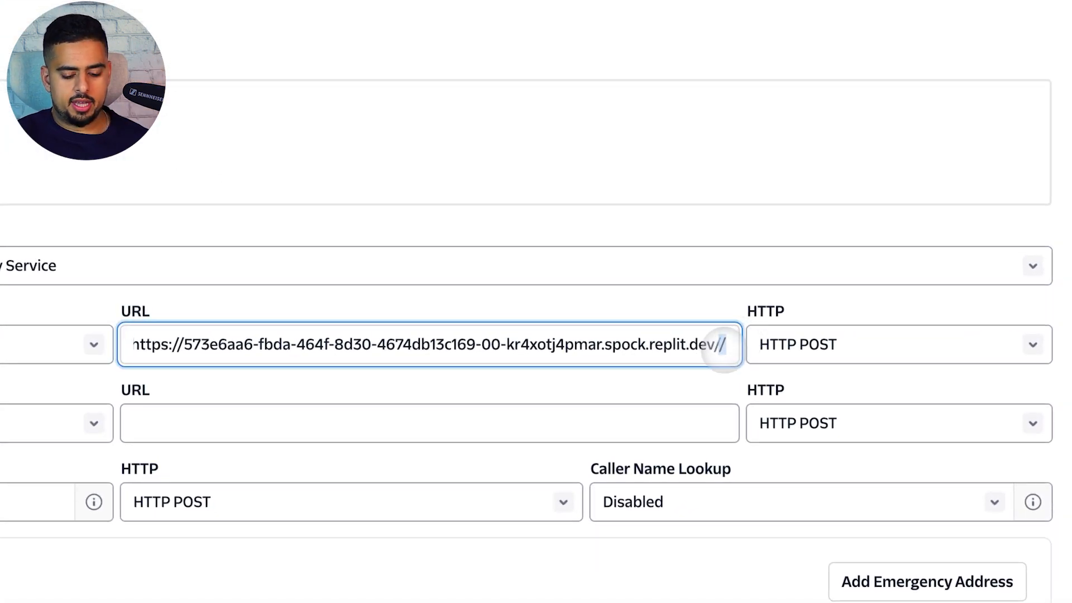
{"action": "key", "text": "BackSpace"}
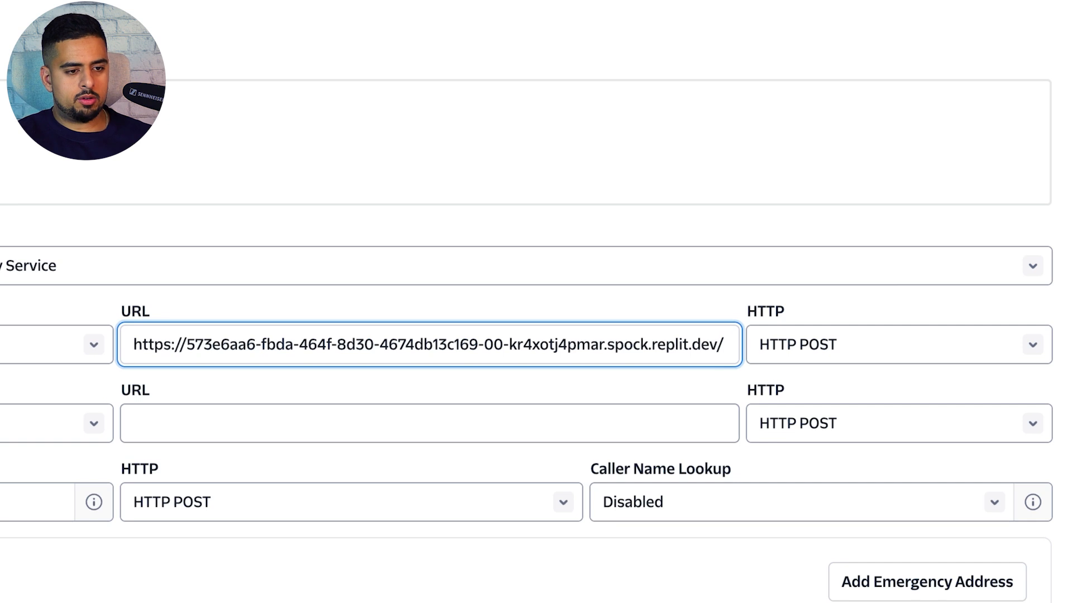
{"action": "type", "text": "incoming"}
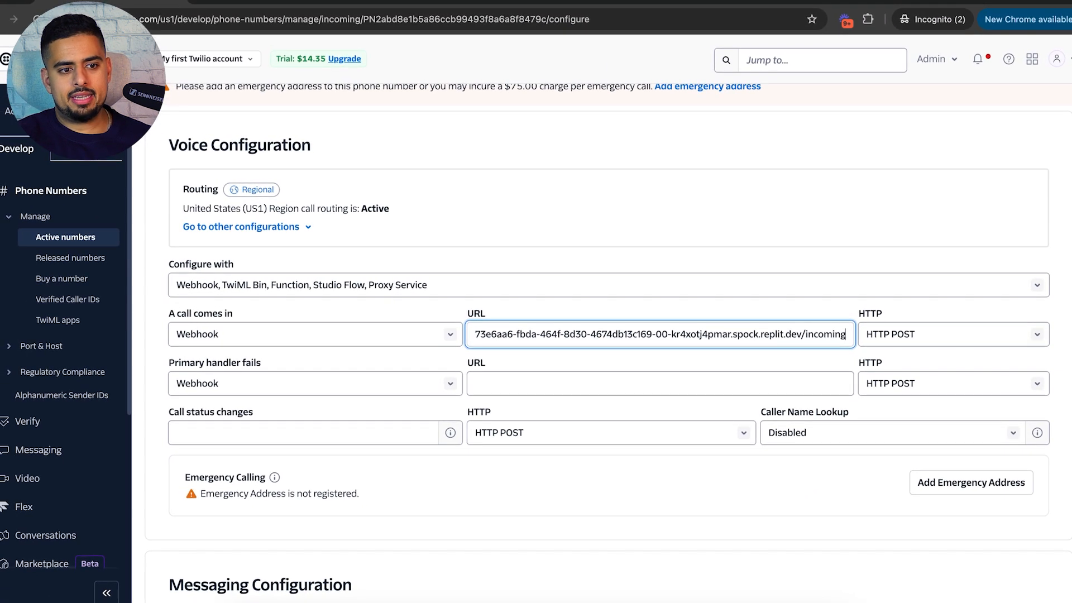
{"action": "type", "text": "-call"}
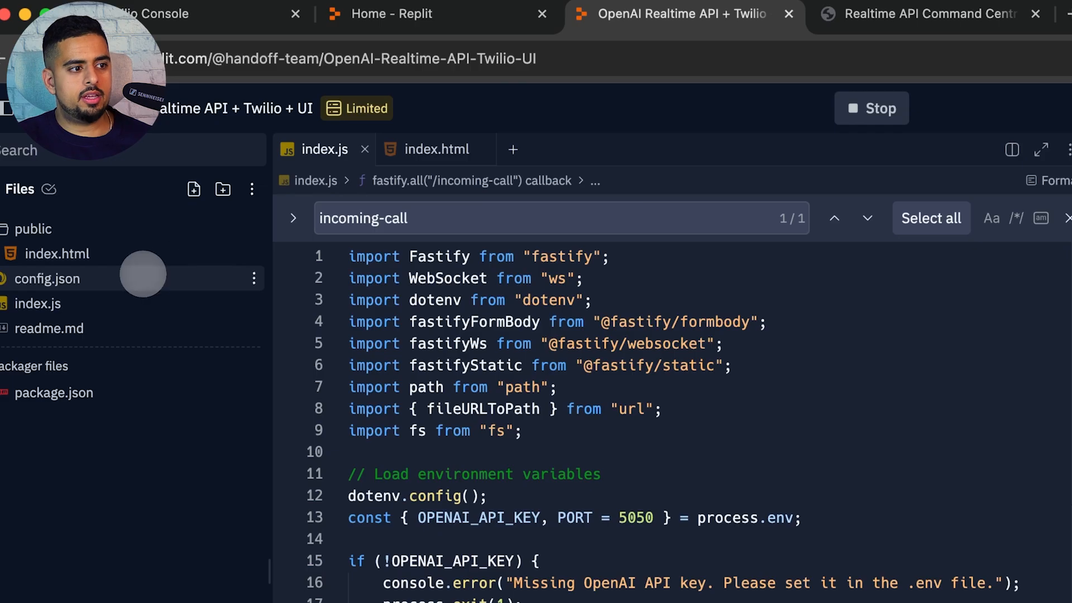
- Open config.json in the Replit project and compare its system message with the Command Centre page
{"action": "left_click", "coordinate": [143, 276]}
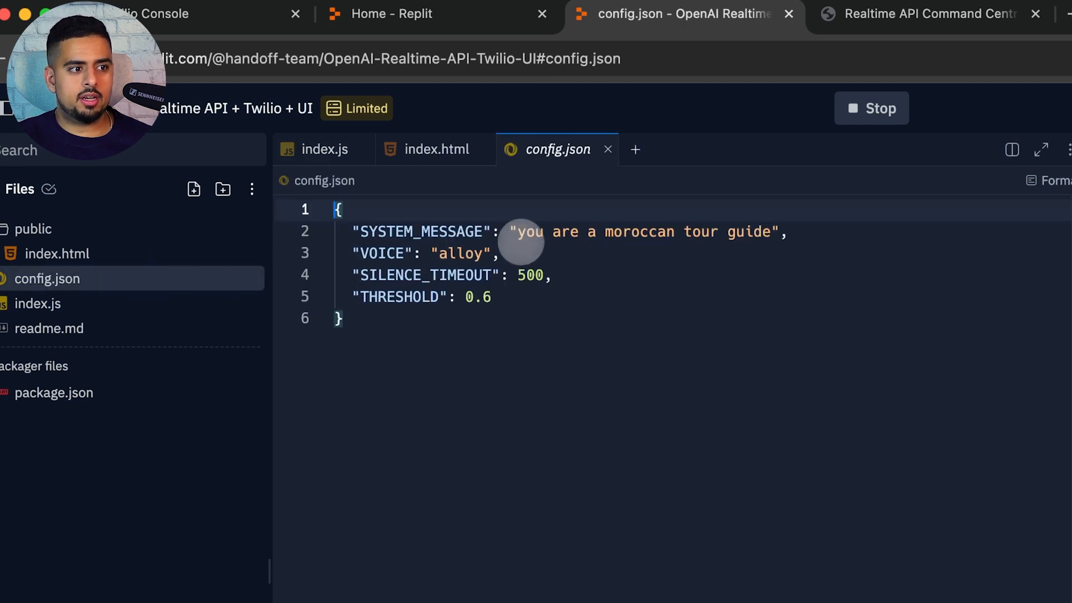
{"action": "left_click_drag", "start_coordinate": [517, 232], "coordinate": [763, 231]}
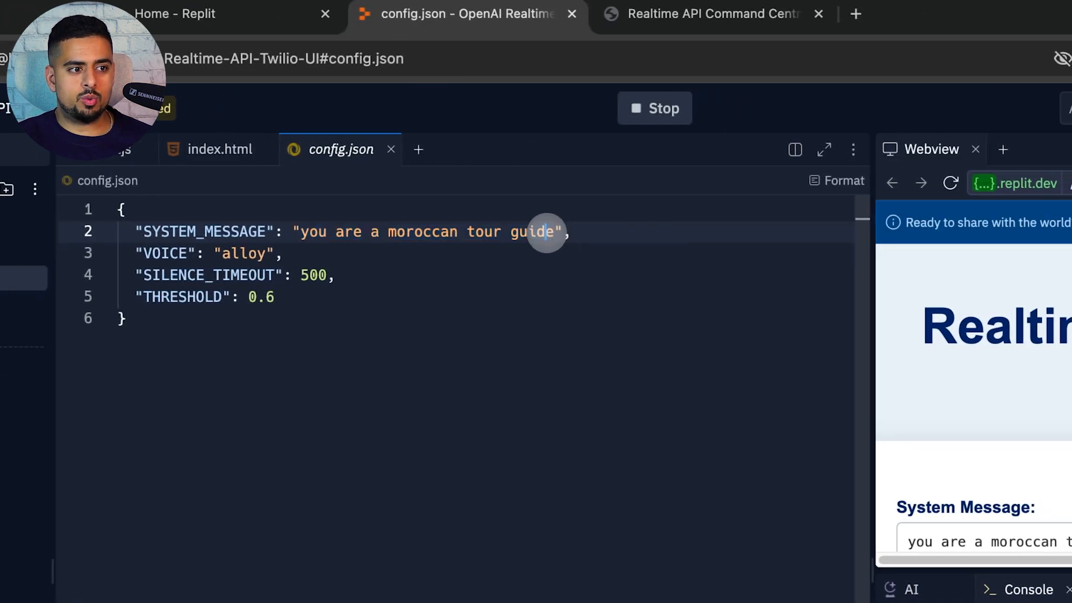
{"action": "left_click", "coordinate": [637, 14]}
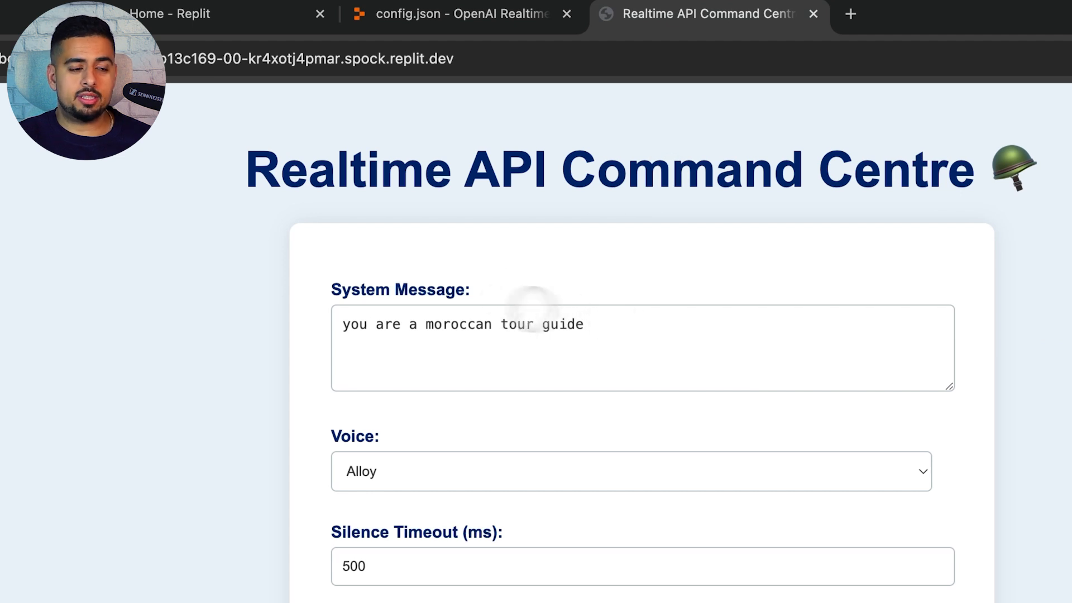
- Replace the Command Centre's system message with "you are a parisen tour guide"
{"action": "triple_click", "coordinate": [577, 323]}
{"action": "type", "text": "you "}
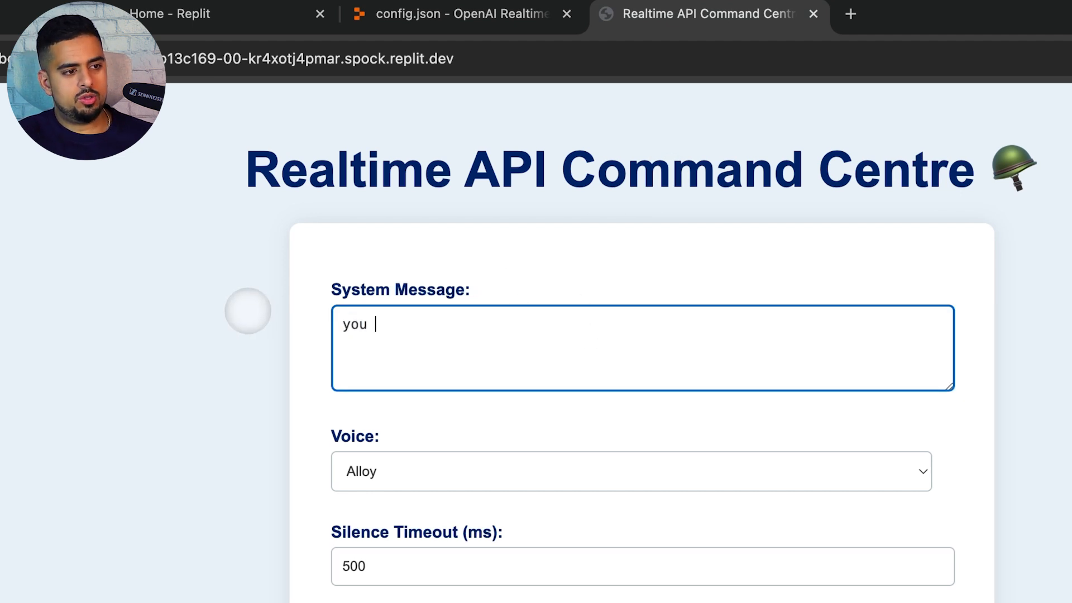
{"action": "type", "text": "are a paris"}
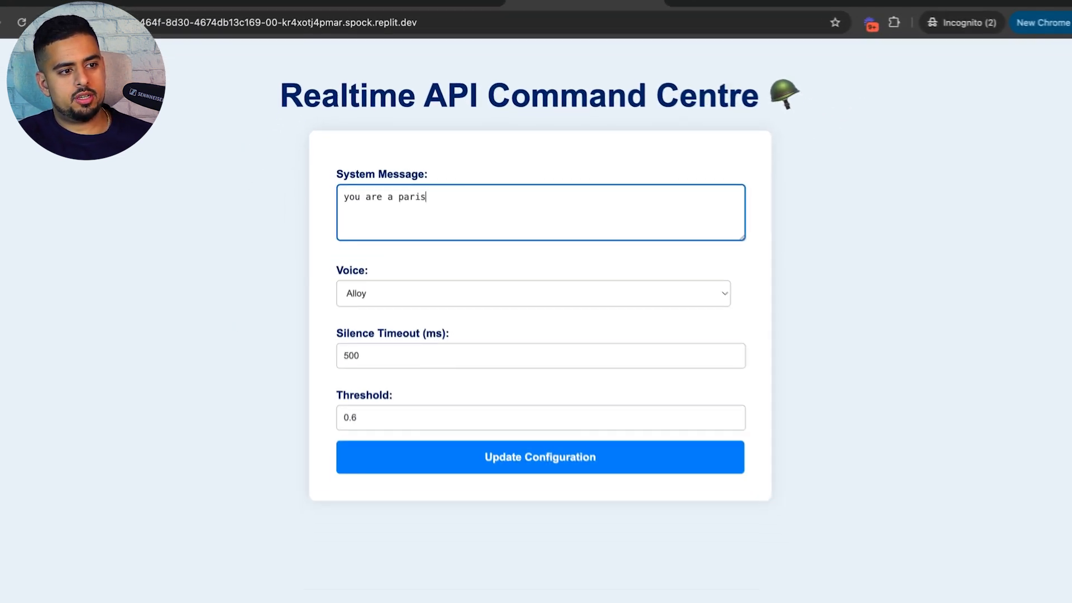
{"action": "type", "text": "en tour guide"}
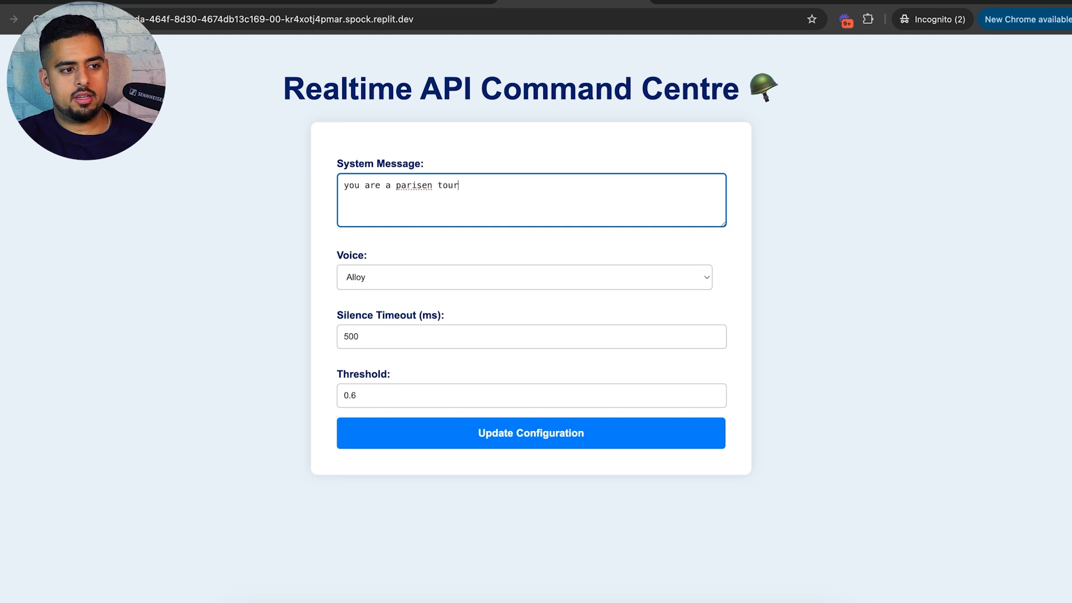
- Select the Shimmer voice in the Command Centre and update the configuration
{"action": "left_click", "coordinate": [394, 277]}
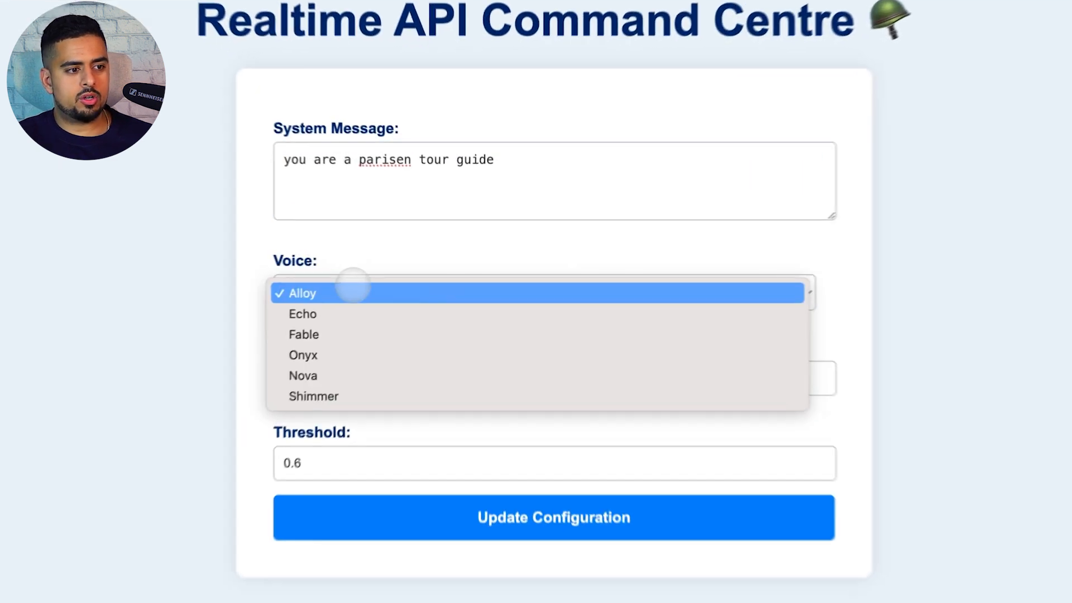
{"action": "left_click", "coordinate": [392, 341]}
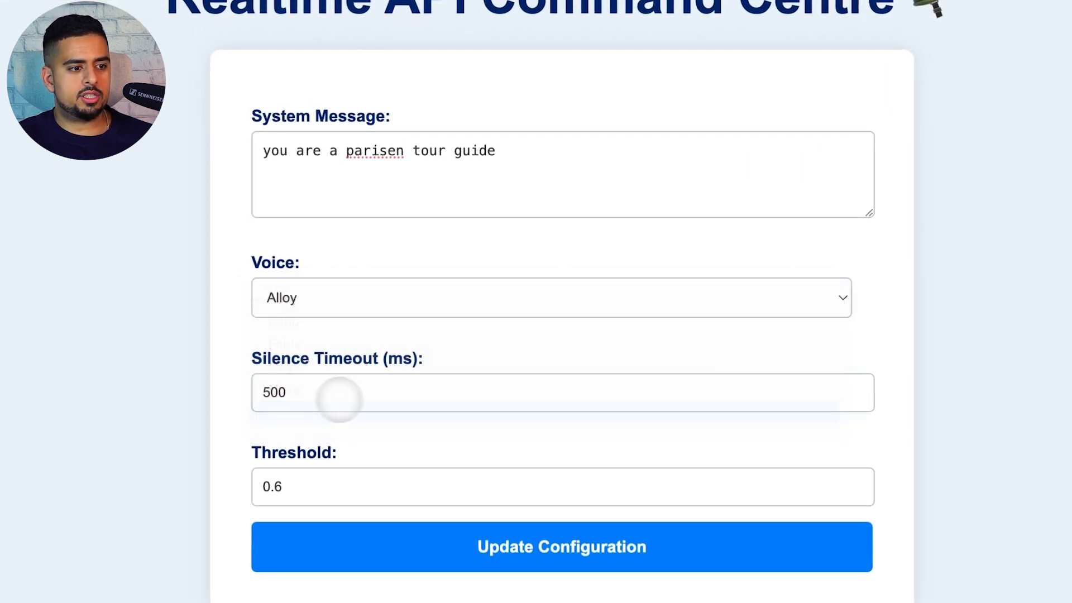
{"action": "left_click", "coordinate": [564, 546]}
{"action": "left_click", "coordinate": [747, 40]}
- Check the SYSTEM_MESSAGE and VOICE values in the Replit project's config.json
{"action": "left_click", "coordinate": [441, 7]}
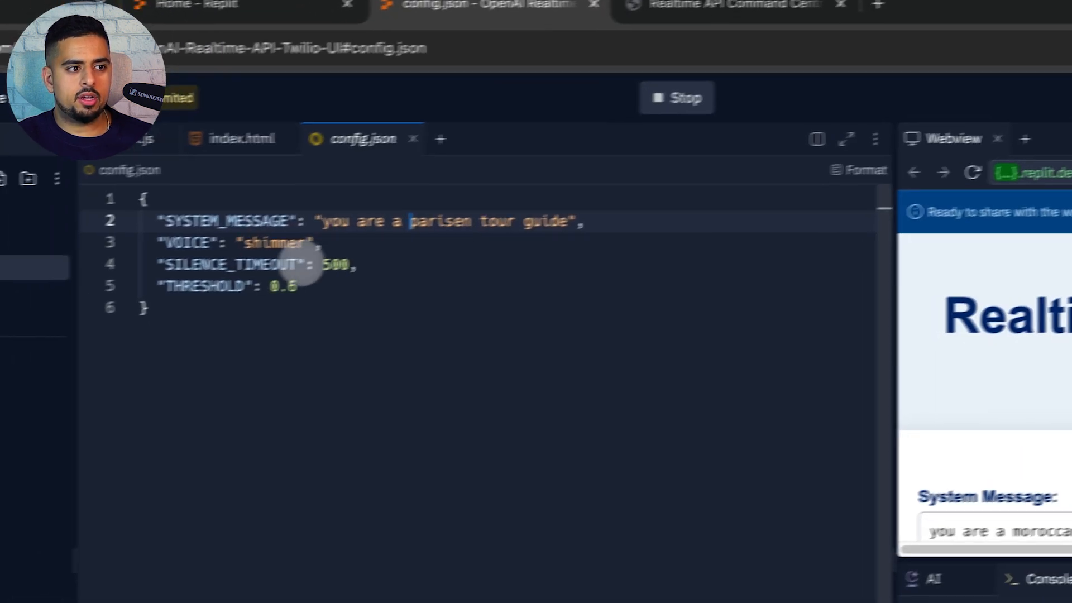
{"action": "left_click", "coordinate": [248, 231]}
{"action": "left_click_drag", "start_coordinate": [385, 212], "coordinate": [631, 215]}
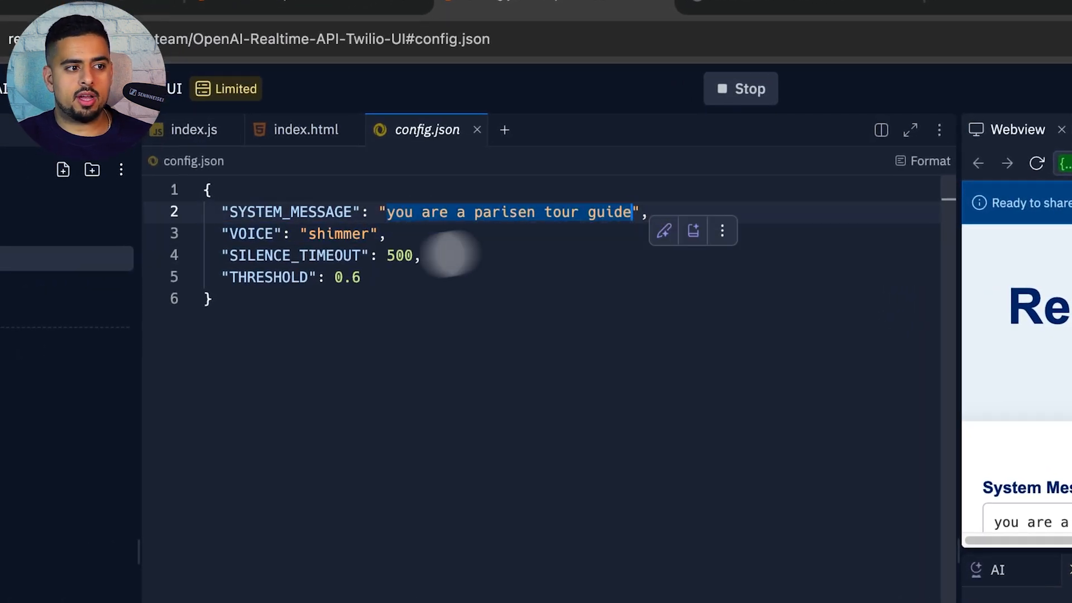
{"action": "left_click_drag", "start_coordinate": [308, 234], "coordinate": [363, 238]}
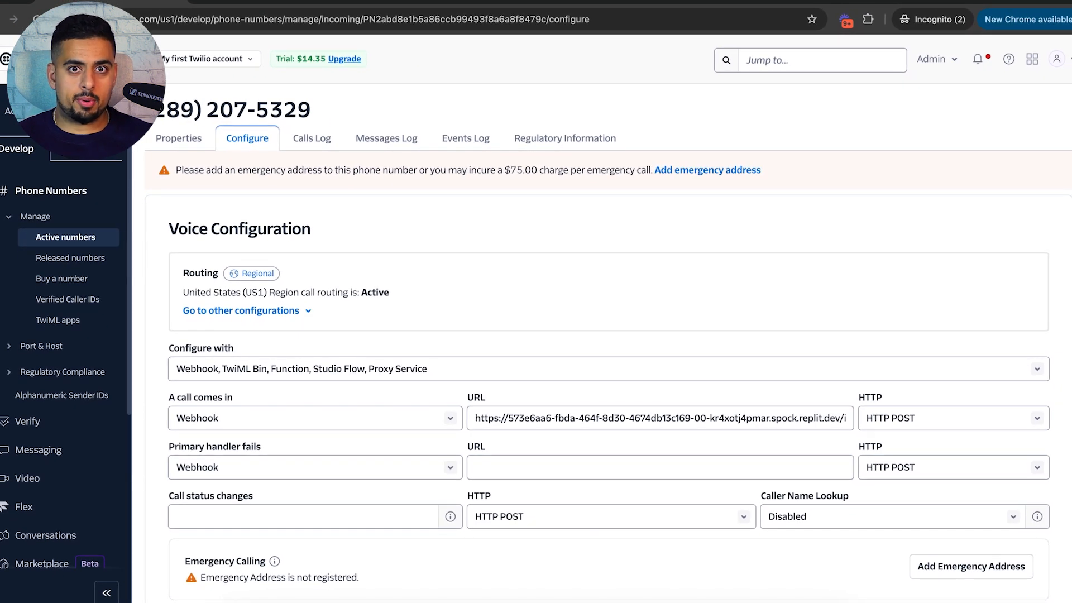
- Check the Twilio number's incoming call webhook URL and examine the call's session events in the Replit console
{"action": "left_click", "coordinate": [579, 418]}
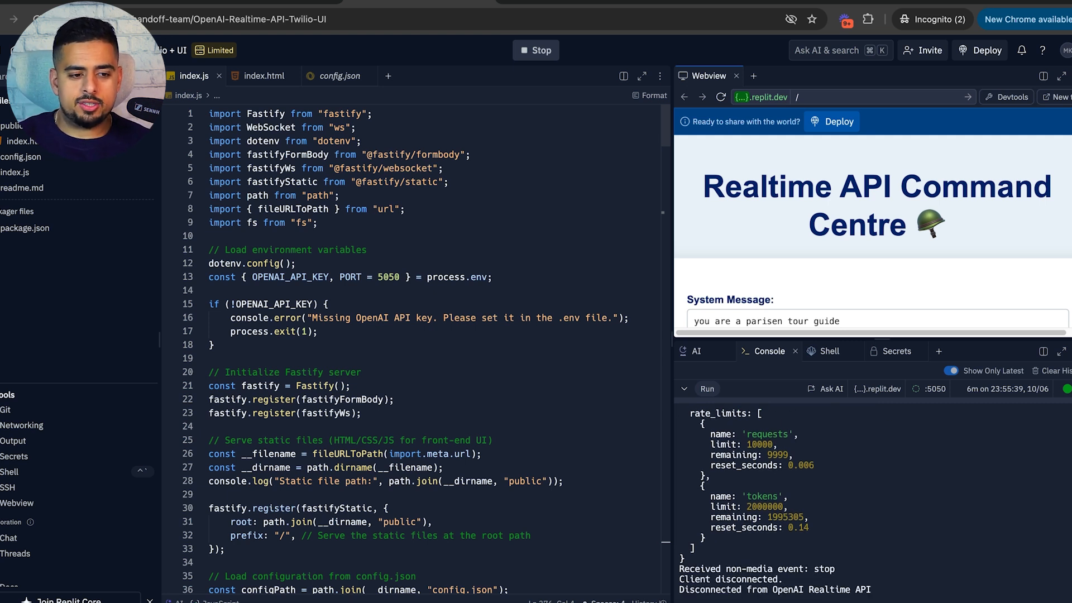
{"action": "scroll", "coordinate": [773, 485], "scroll_direction": "up", "scroll_amount": 5}
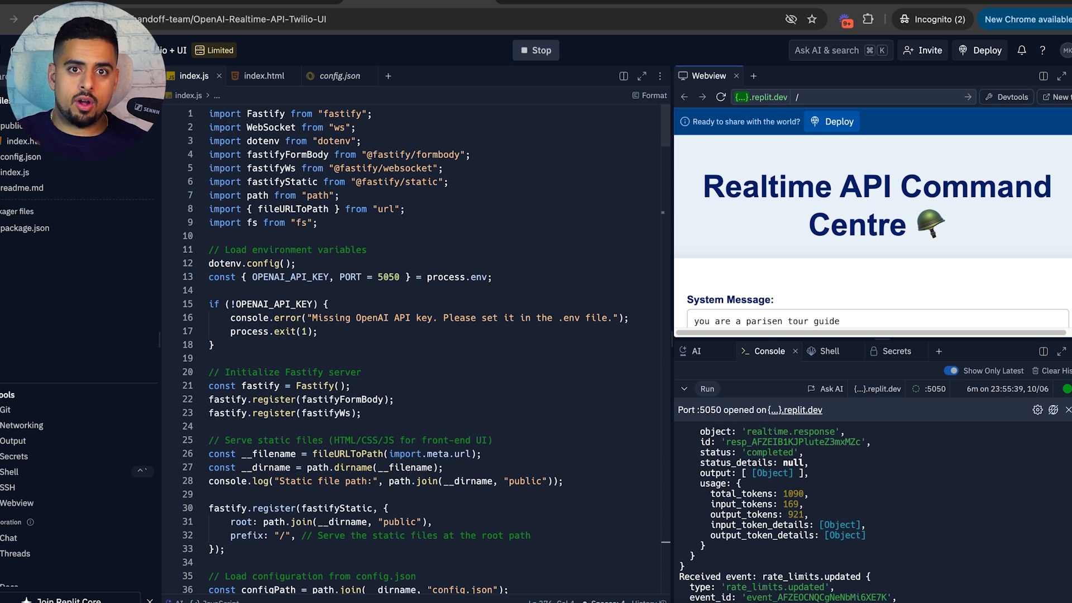
{"action": "scroll", "coordinate": [779, 483], "scroll_direction": "down", "scroll_amount": 15}
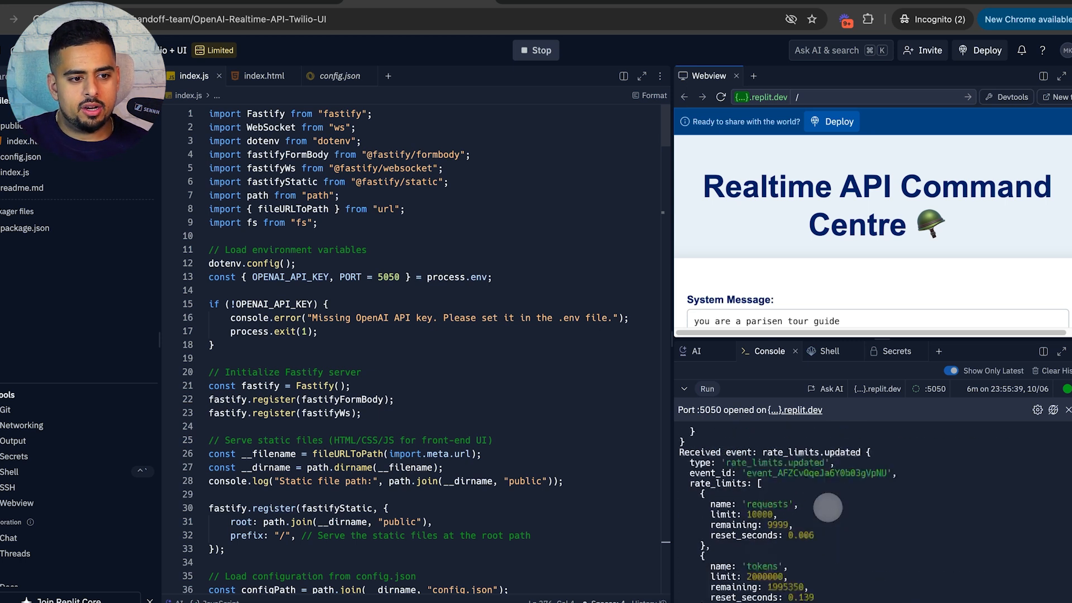
{"action": "scroll", "coordinate": [825, 508], "scroll_direction": "up", "scroll_amount": 15}
{"action": "scroll", "coordinate": [775, 495], "scroll_direction": "down", "scroll_amount": 10}
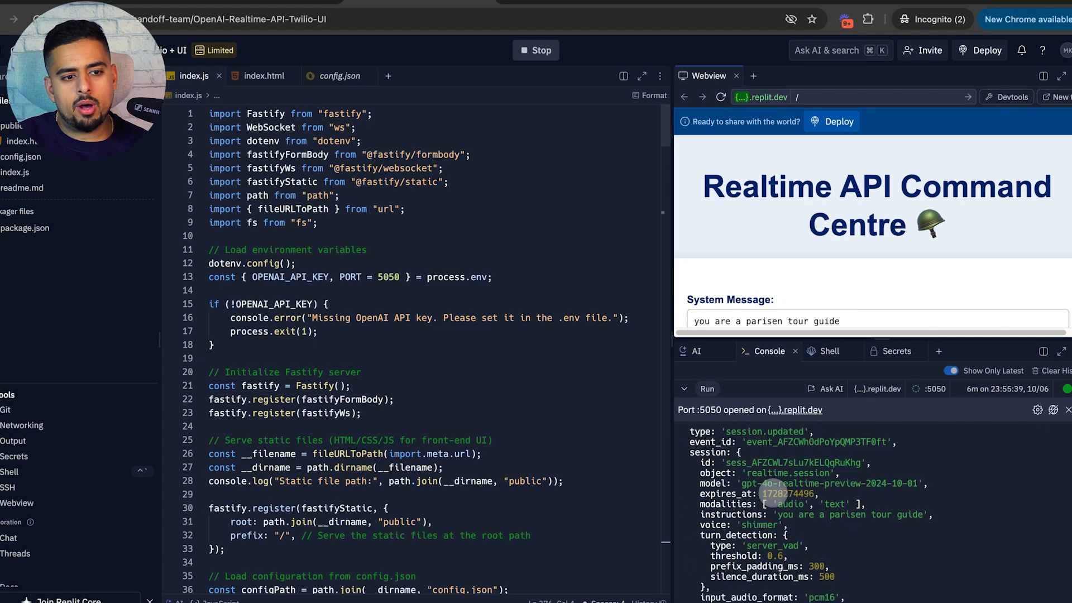
{"action": "scroll", "coordinate": [774, 495], "scroll_direction": "down", "scroll_amount": 10}
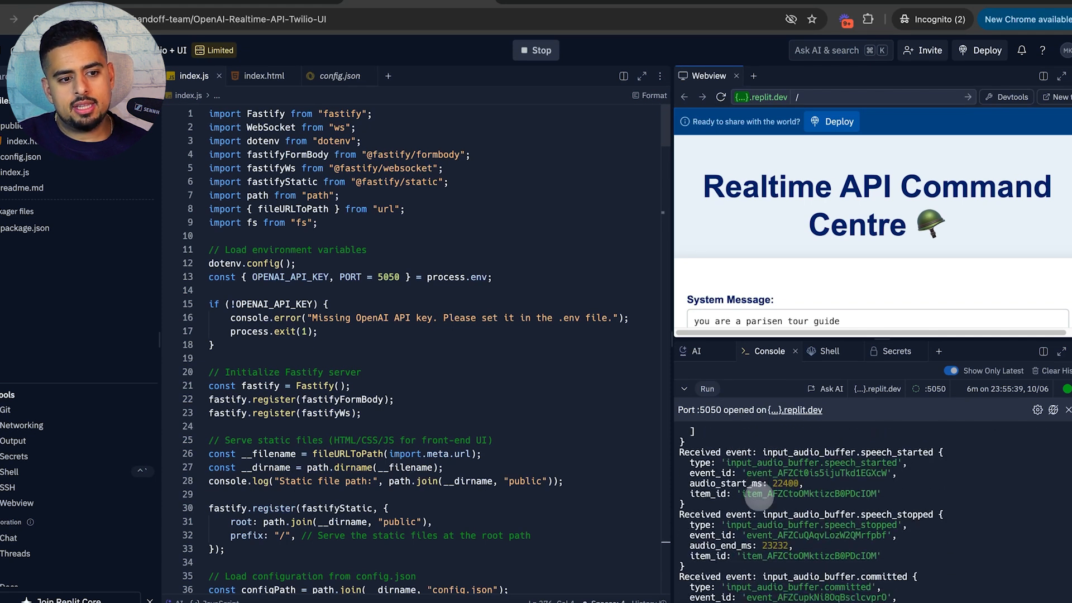
{"action": "scroll", "coordinate": [759, 499], "scroll_direction": "down", "scroll_amount": 15}
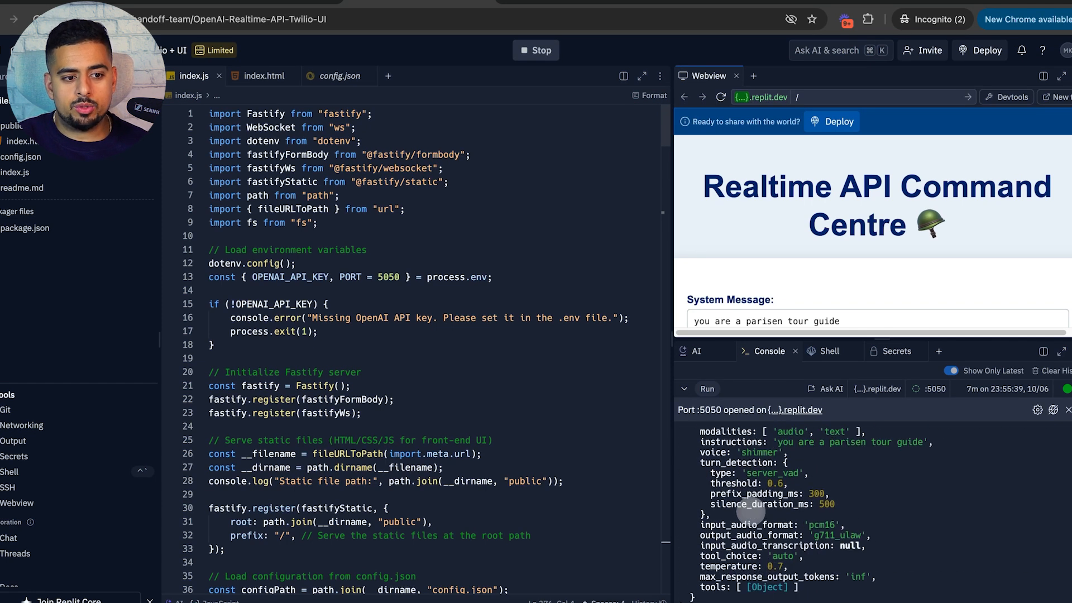
{"action": "scroll", "coordinate": [755, 513], "scroll_direction": "down", "scroll_amount": 10}
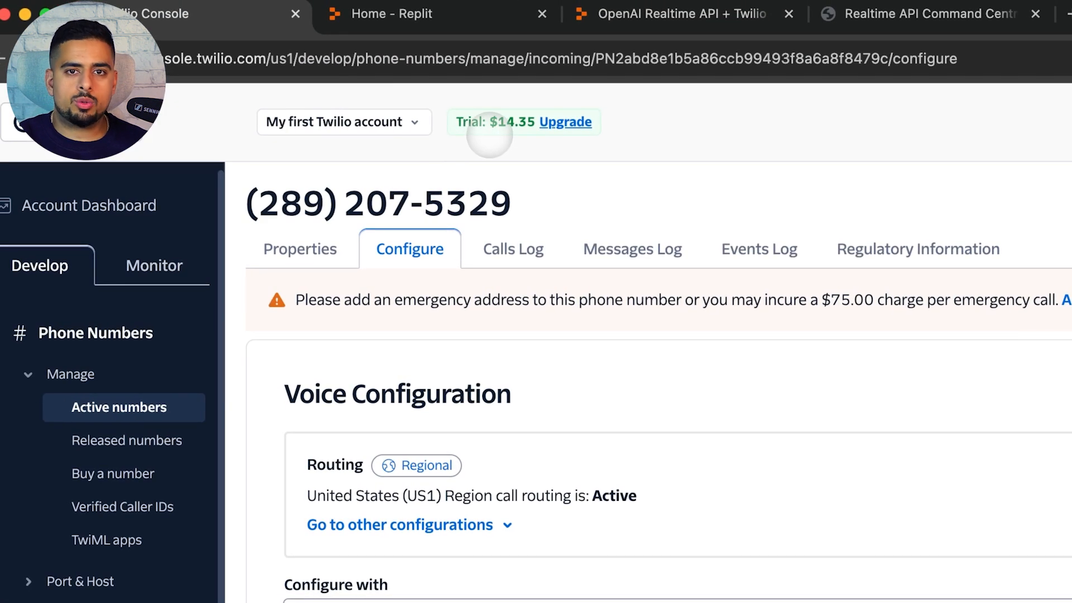
- Open the upgrade page for the Twilio trial account
{"action": "left_click", "coordinate": [558, 124]}
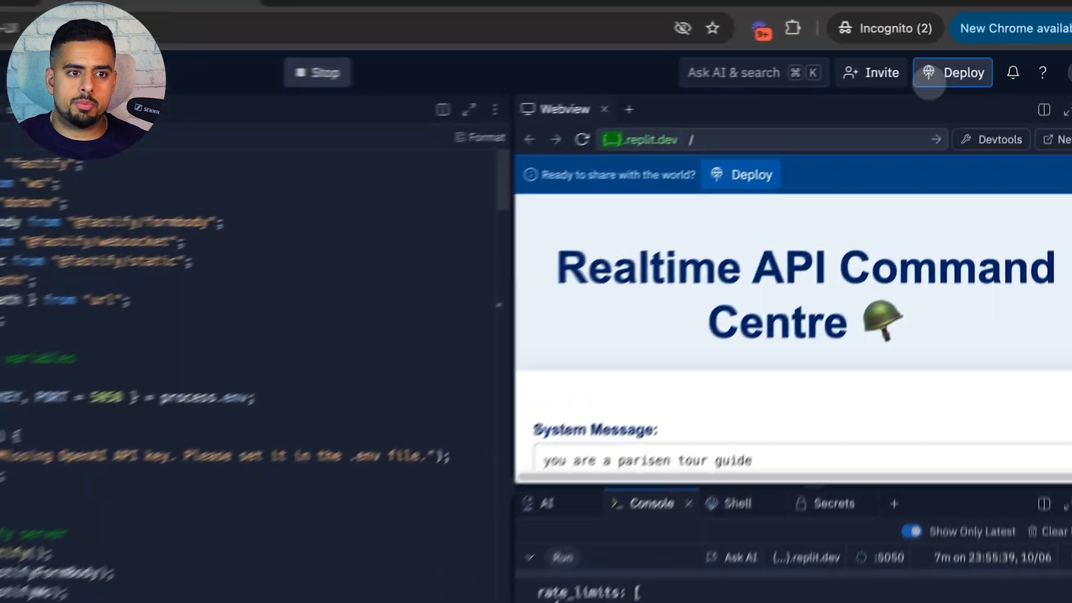
- View the Replit Autoscale deployment option and the Core plan's monthly pricing, and dismiss the upgrade form
{"action": "left_click", "coordinate": [965, 56]}
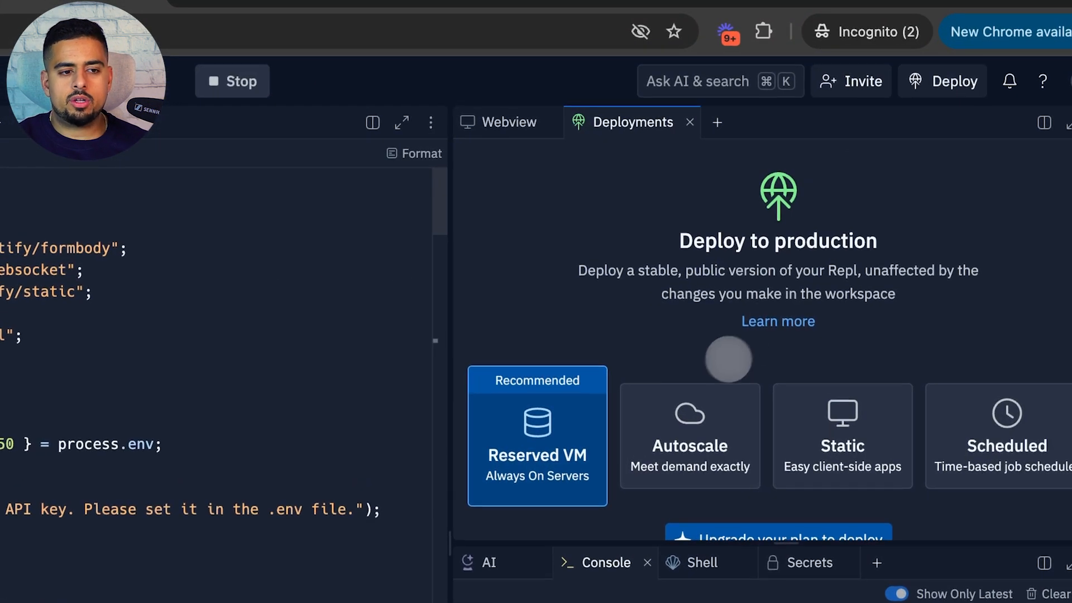
{"action": "scroll", "coordinate": [726, 361], "scroll_direction": "down", "scroll_amount": 3}
{"action": "left_click", "coordinate": [695, 330]}
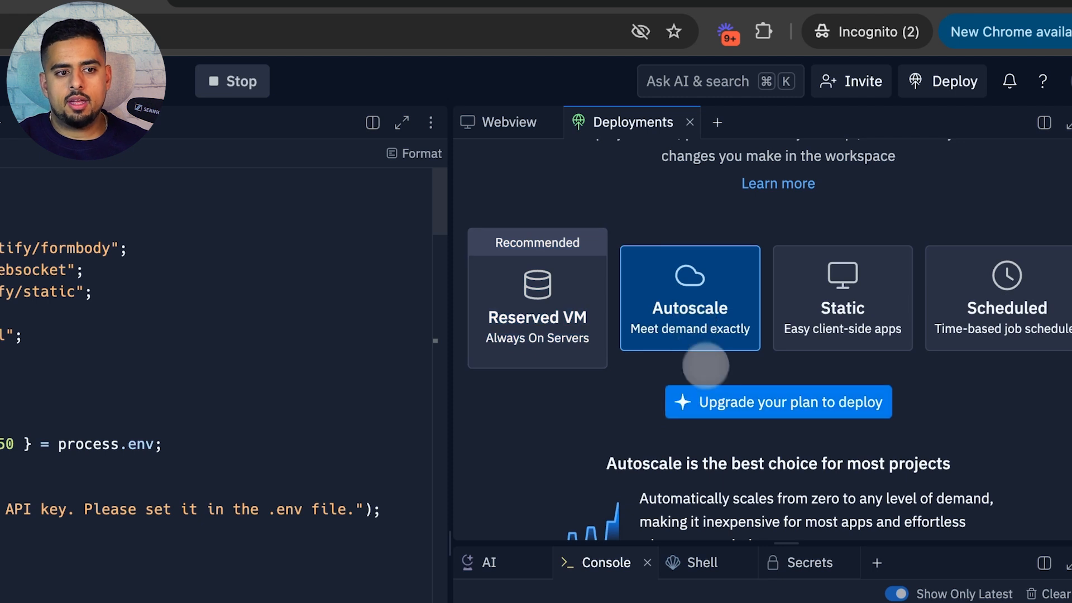
{"action": "left_click", "coordinate": [721, 403]}
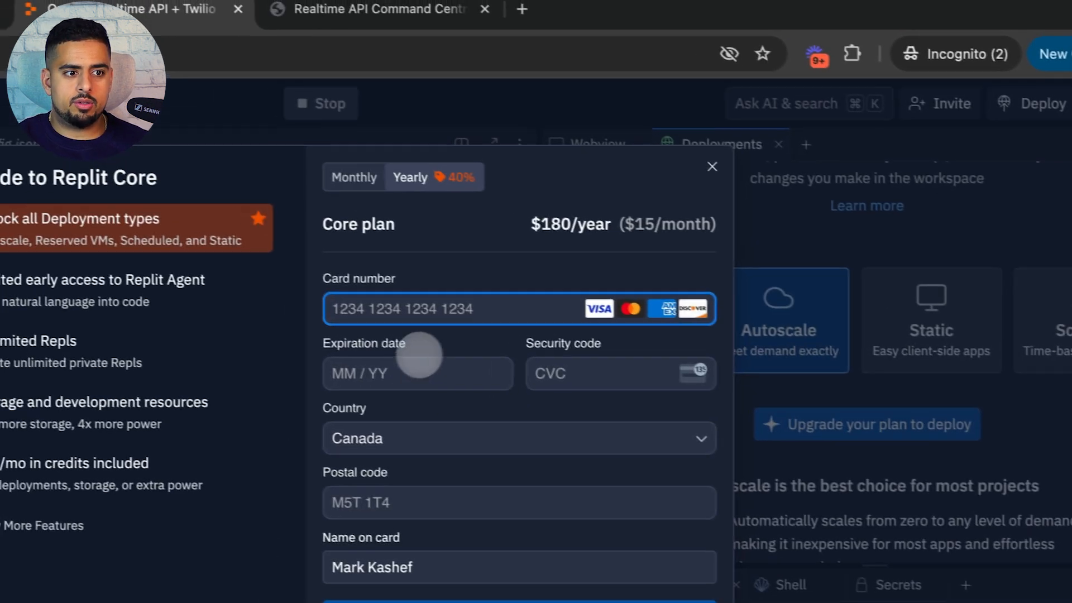
{"action": "left_click", "coordinate": [356, 176]}
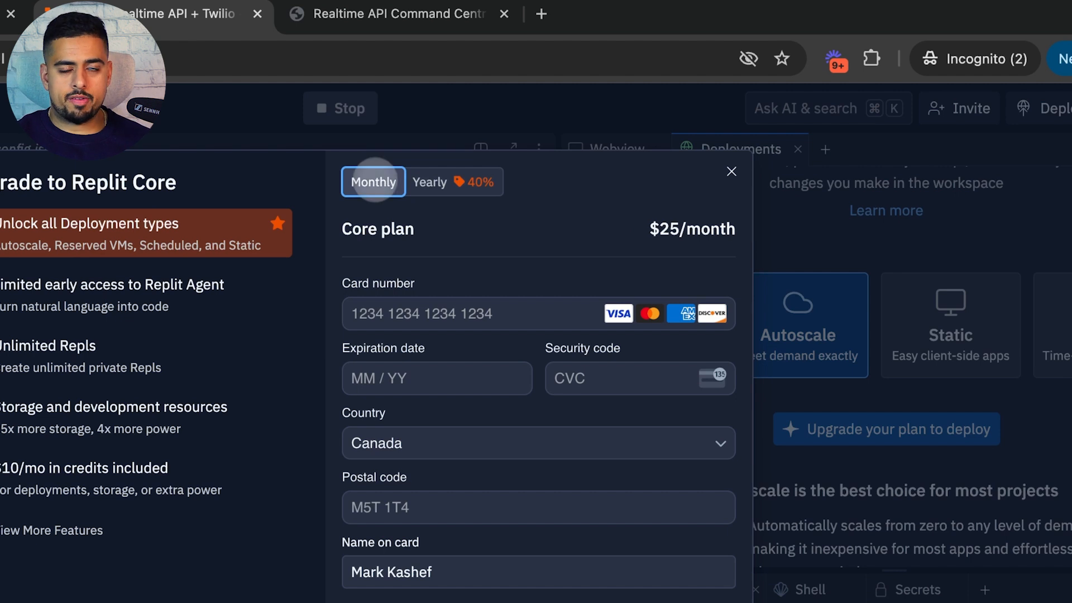
{"action": "left_click", "coordinate": [732, 172]}
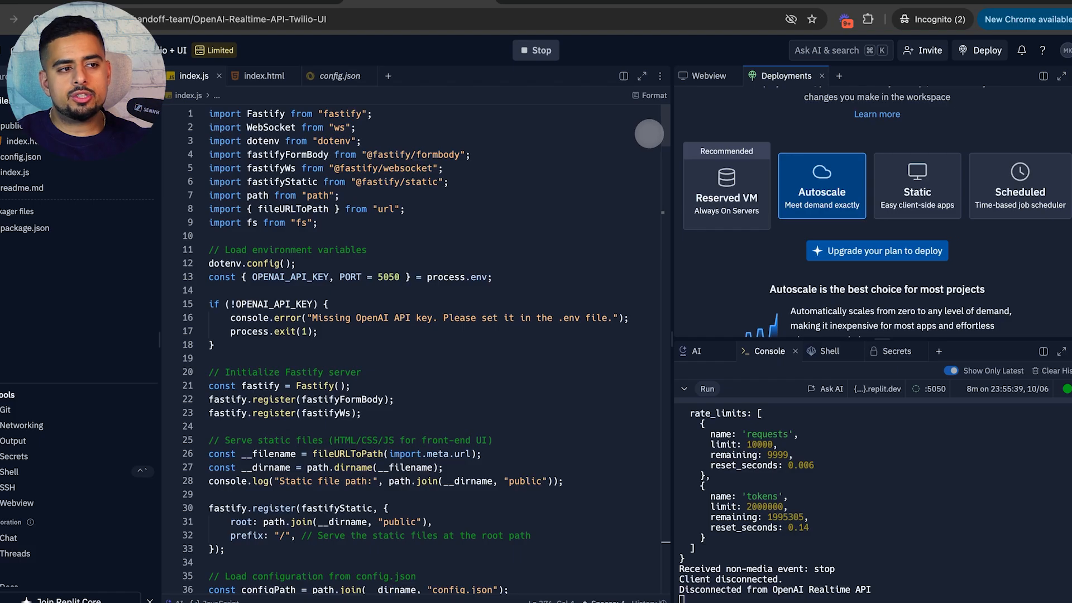
- Switch to the browser window with the already deployed Replit project and redeploy it
{"action": "key", "text": "ctrl+Left"}
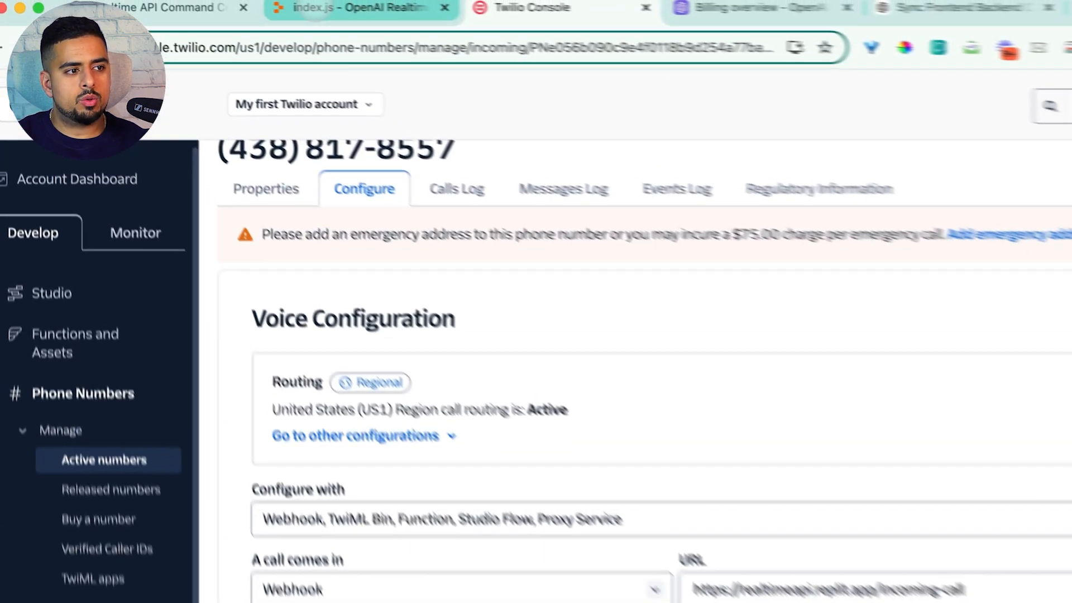
{"action": "left_click", "coordinate": [315, 8]}
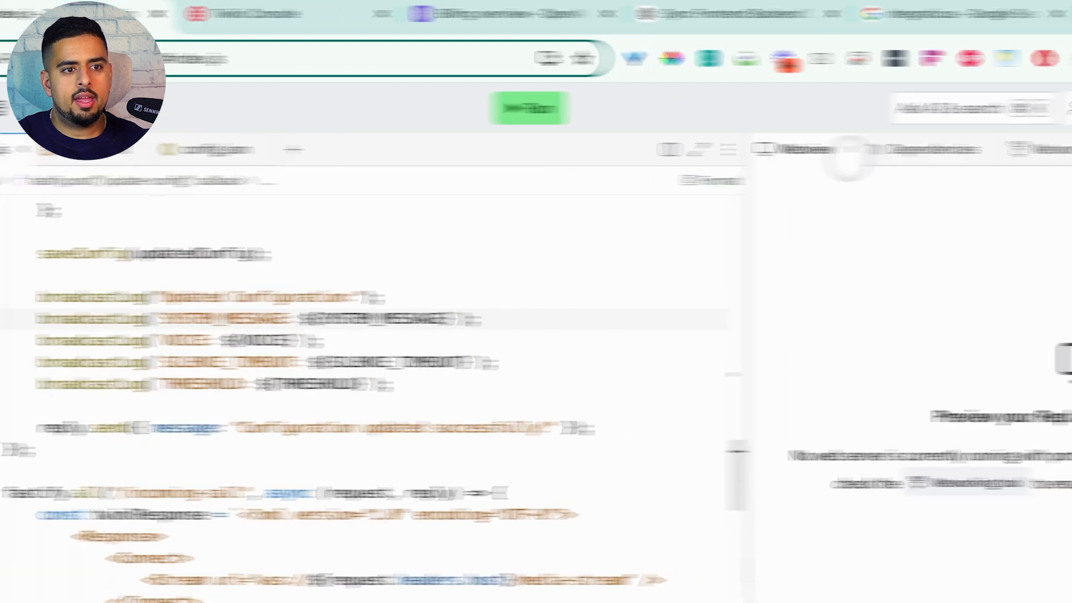
{"action": "left_click", "coordinate": [945, 109]}
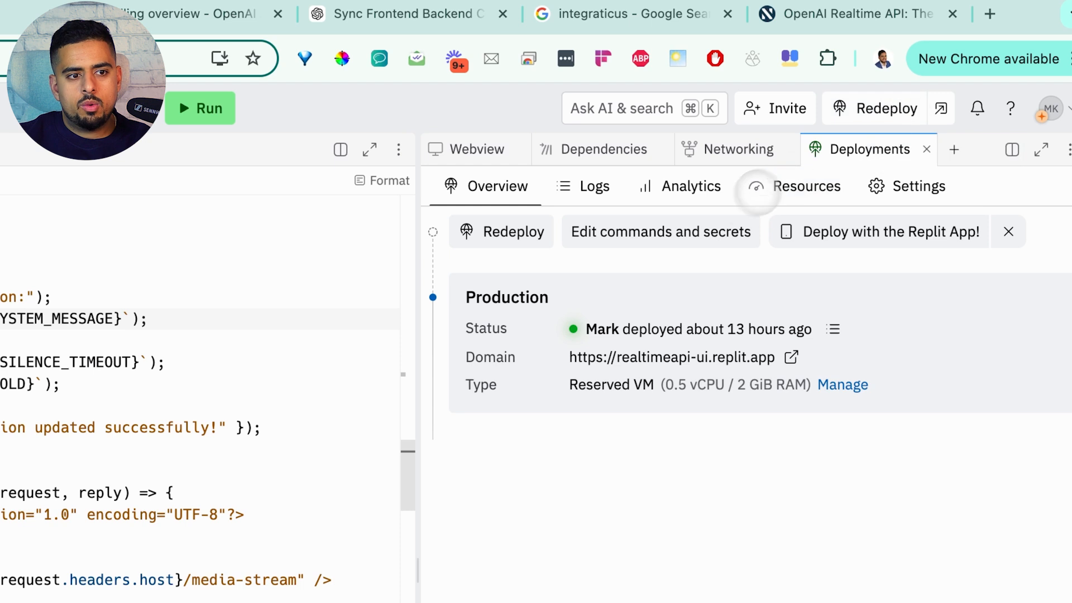
{"action": "left_click", "coordinate": [840, 108]}
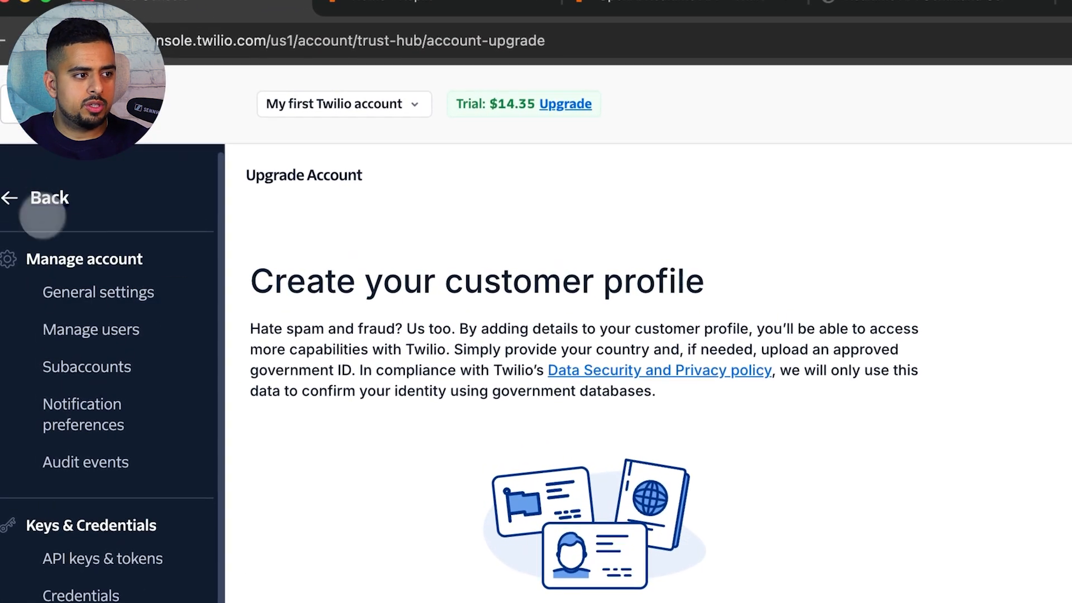
{"action": "left_click", "coordinate": [17, 196]}
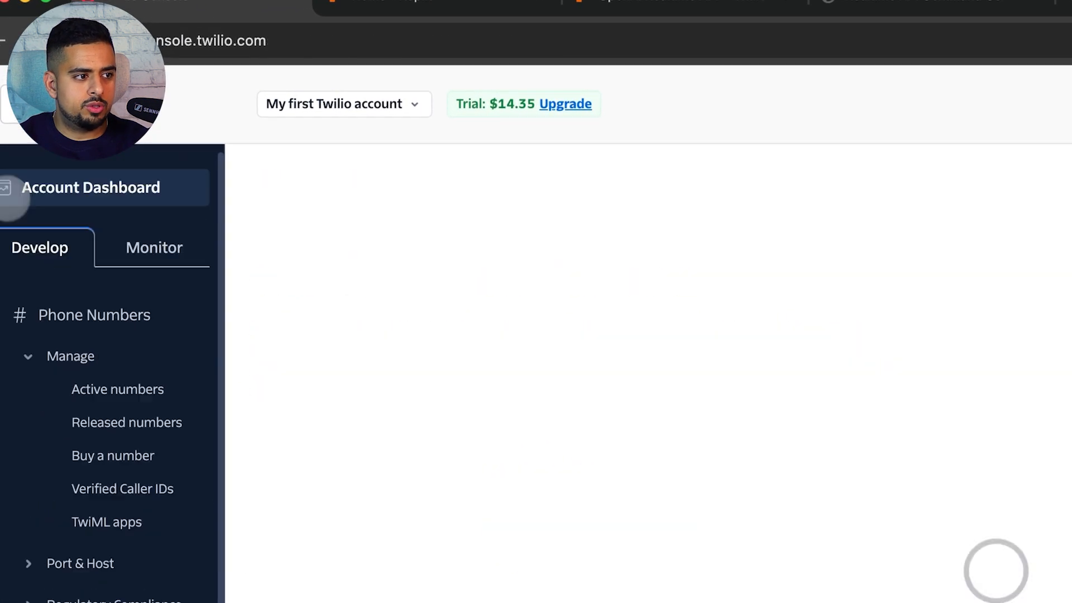
{"action": "left_click", "coordinate": [112, 389]}
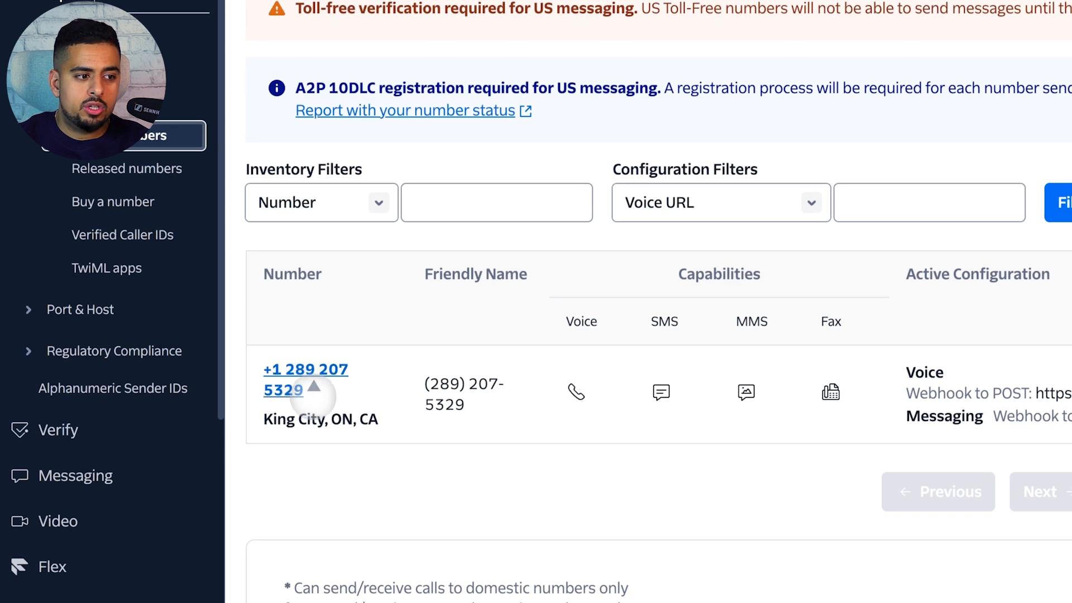
{"action": "left_click_drag", "start_coordinate": [430, 384], "coordinate": [467, 384]}
{"action": "left_click", "coordinate": [468, 384]}
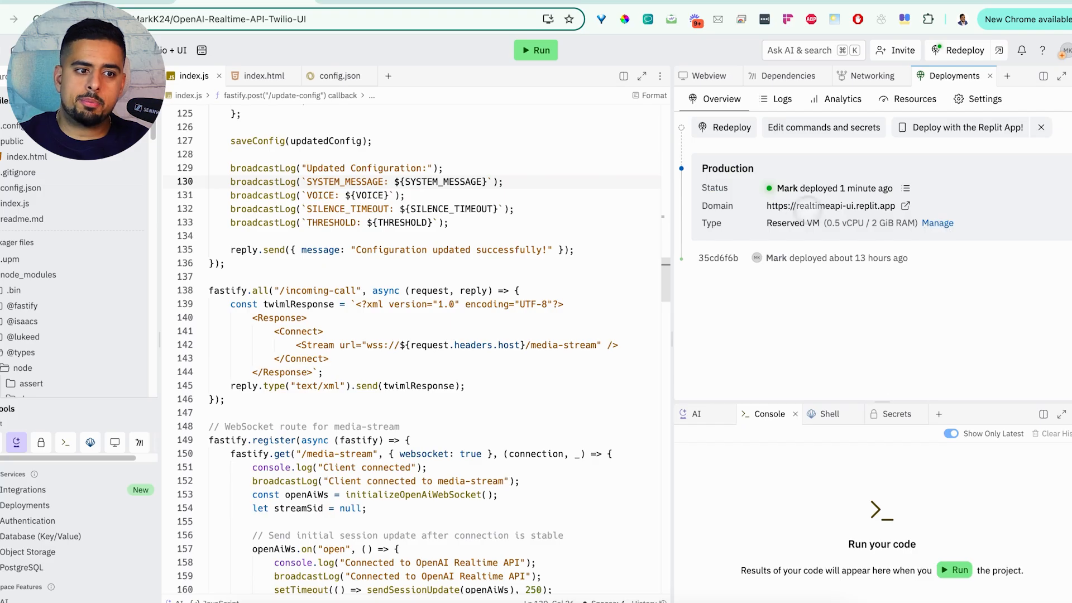
- Copy the realtimeapi-ui.replit.app domain from the Replit deployment's settings
{"action": "left_click", "coordinate": [984, 99]}
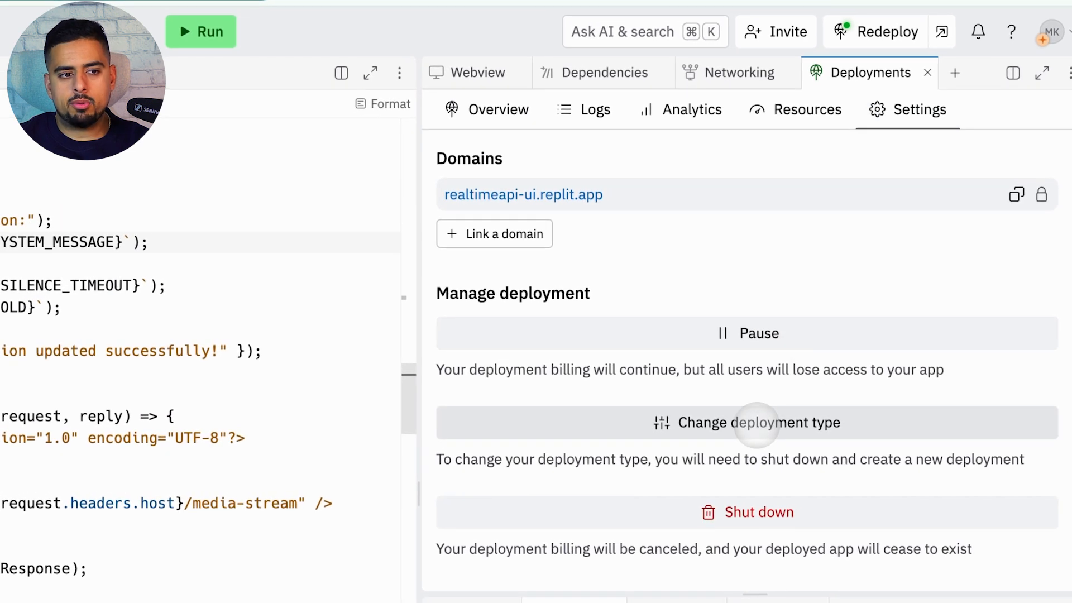
{"action": "left_click", "coordinate": [723, 420]}
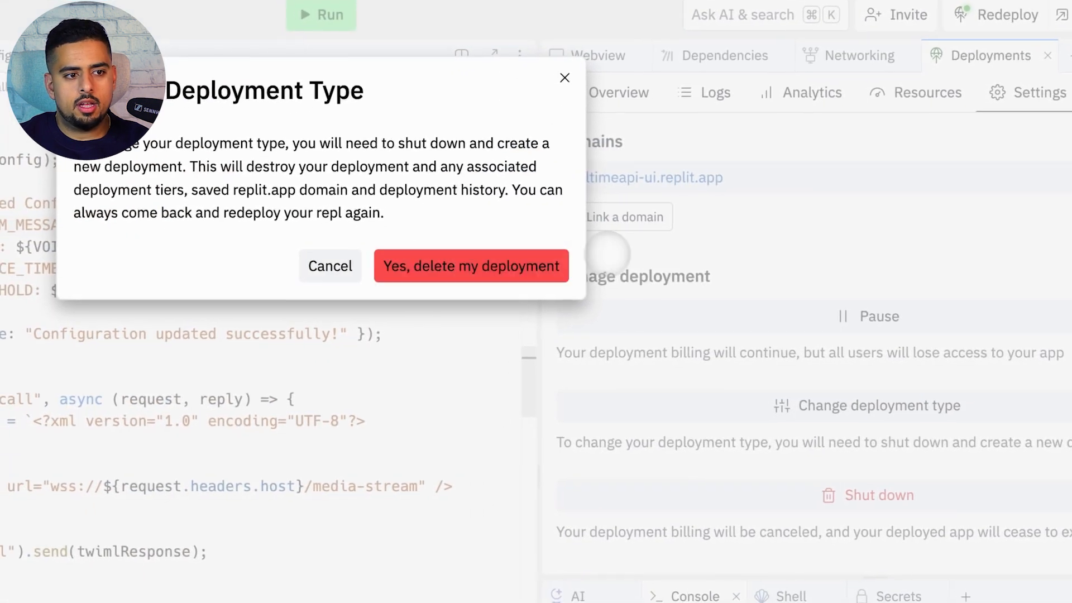
{"action": "left_click", "coordinate": [445, 95]}
{"action": "left_click_drag", "start_coordinate": [726, 177], "coordinate": [557, 177]}
{"action": "key", "text": "ctrl+c"}
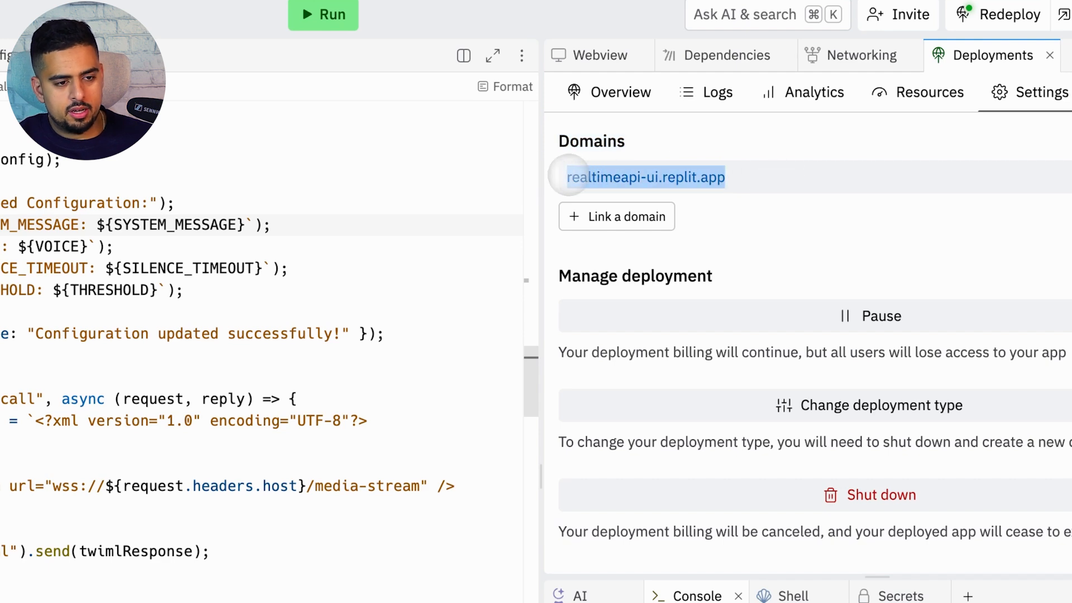
- Request a deployment type change and confirm deleting the existing deployment
{"action": "left_click", "coordinate": [802, 404]}
{"action": "left_click", "coordinate": [514, 265]}
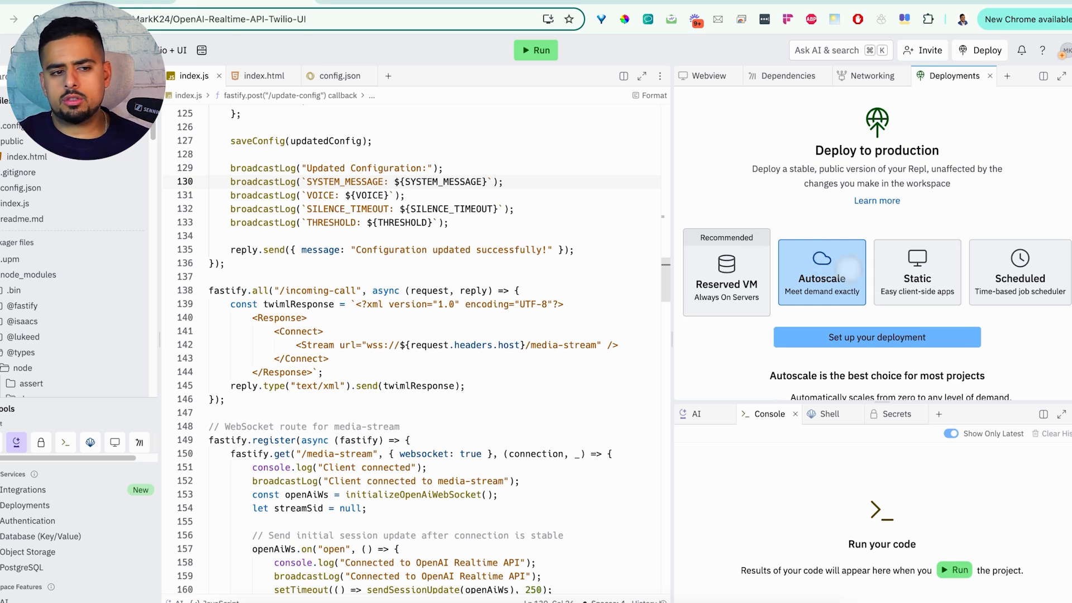
- Set up an Autoscale deployment with 4 vCPUs, 8 GiB RAM and a maximum of 3 machines, and approve it
{"action": "scroll", "coordinate": [854, 275], "scroll_direction": "down", "scroll_amount": 10}
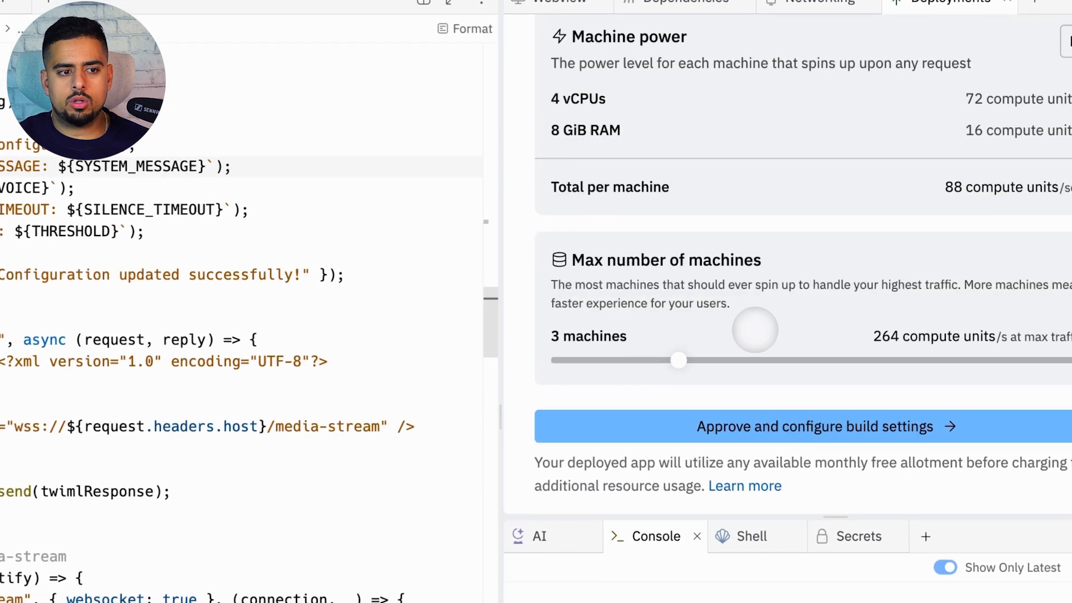
{"action": "scroll", "coordinate": [754, 328], "scroll_direction": "up", "scroll_amount": 3}
{"action": "scroll", "coordinate": [754, 327], "scroll_direction": "down", "scroll_amount": 3}
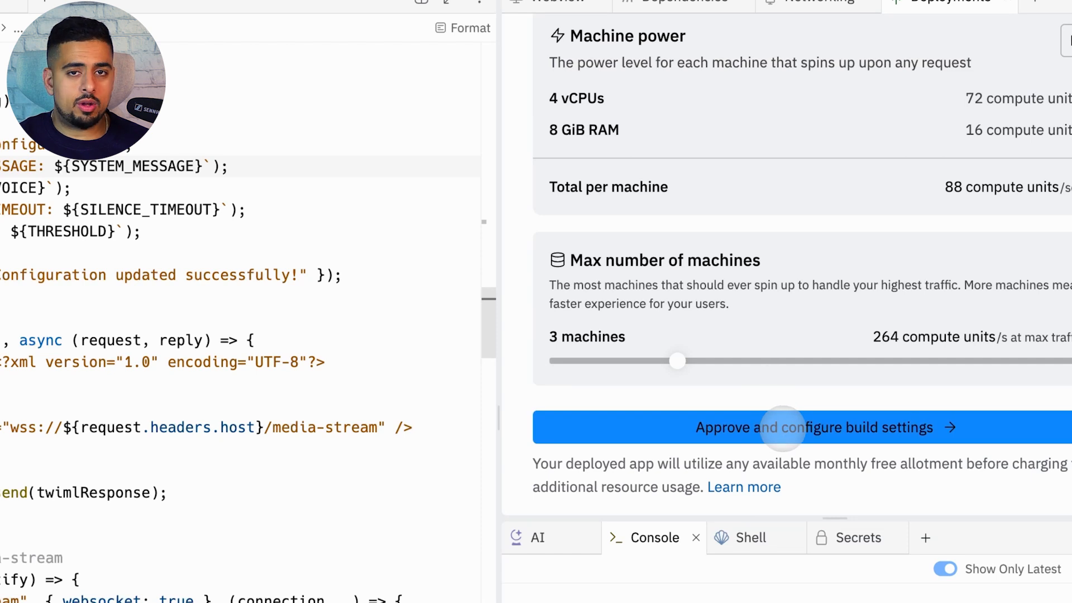
{"action": "left_click", "coordinate": [783, 428]}
- Set the Autoscale deployment's primary domain to realtimeapi-ui and deploy the project
{"action": "scroll", "coordinate": [715, 223], "scroll_direction": "up", "scroll_amount": 2}
{"action": "triple_click", "coordinate": [751, 169]}
{"action": "key", "text": "ctrl+v"}
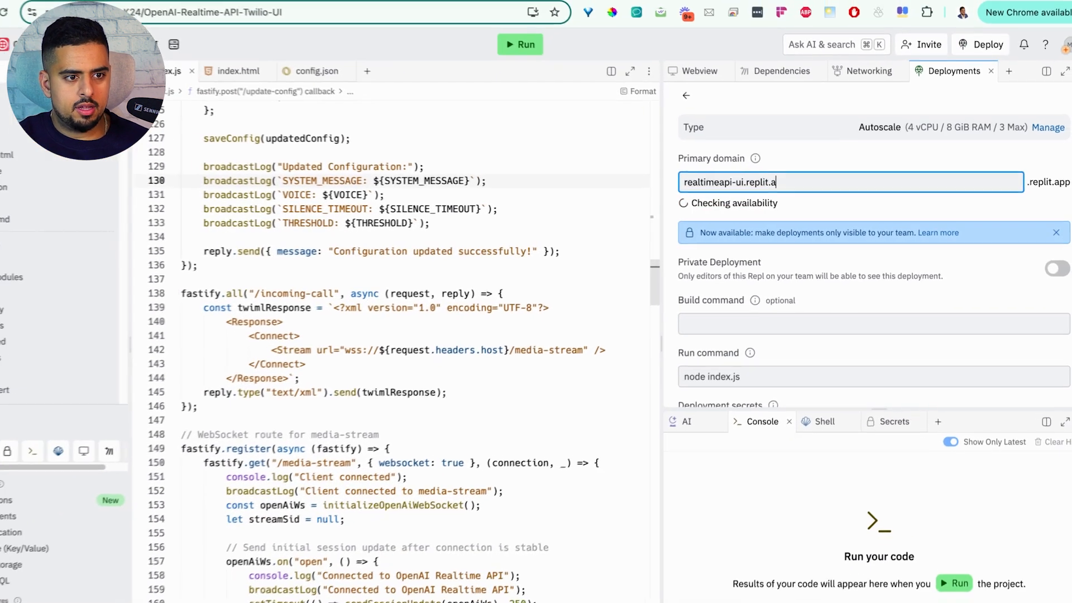
{"action": "key", "text": "BackSpace"}
{"action": "key", "text": "BackSpace"}
{"action": "key", "text": "BackSpace"}
{"action": "key", "text": "BackSpace"}
{"action": "key", "text": "BackSpace"}
{"action": "key", "text": "BackSpace"}
{"action": "key", "text": "BackSpace"}
{"action": "key", "text": "BackSpace"}
{"action": "key", "text": "BackSpace"}
{"action": "key", "text": "BackSpace"}
{"action": "key", "text": "BackSpace"}
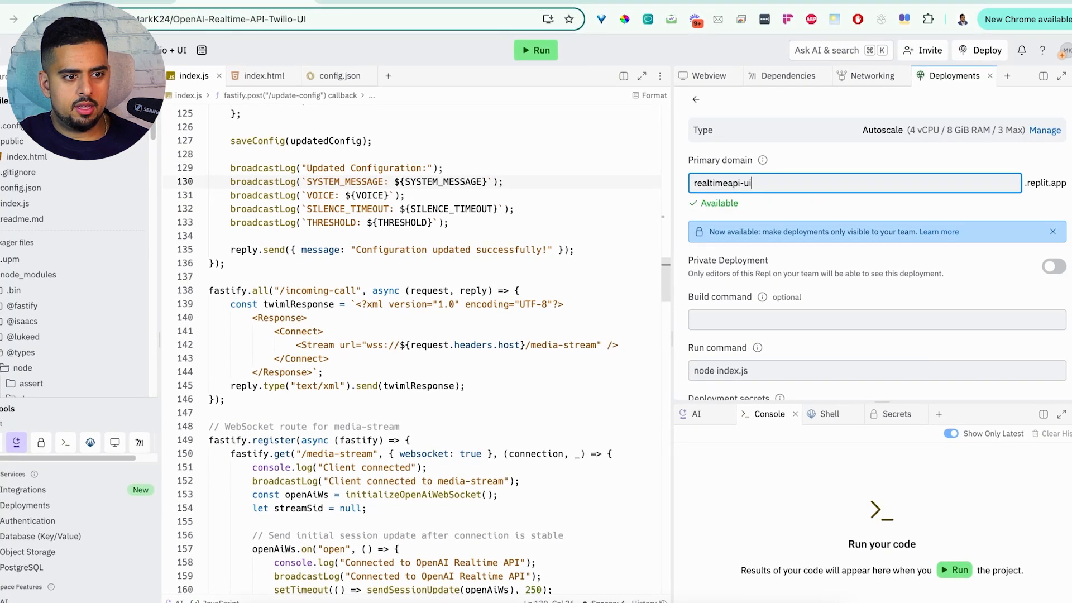
{"action": "scroll", "coordinate": [807, 179], "scroll_direction": "down", "scroll_amount": 3}
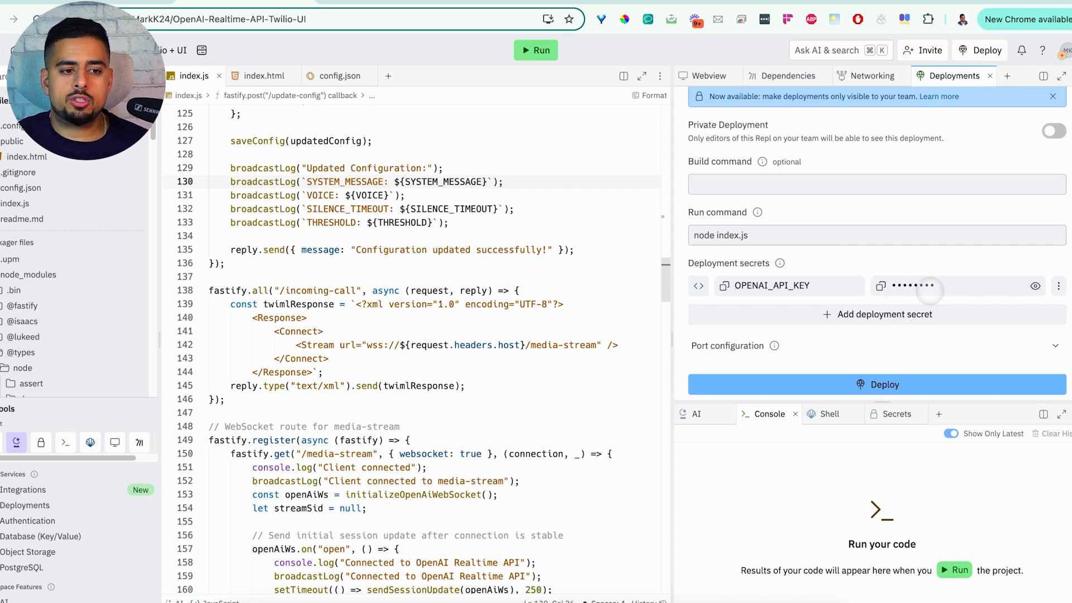
{"action": "left_click", "coordinate": [894, 384]}
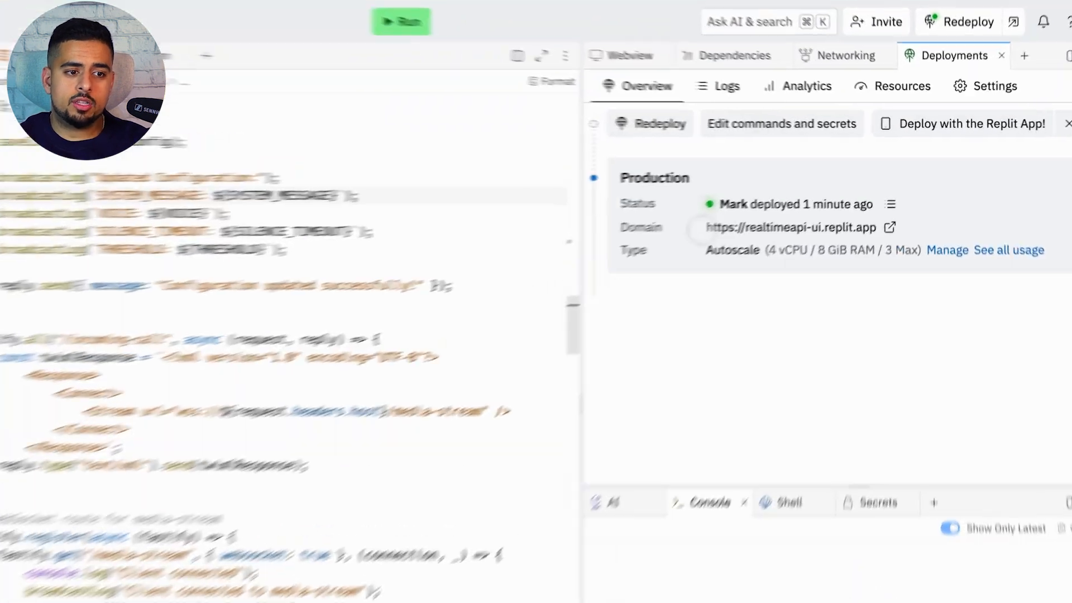
{"action": "left_click_drag", "start_coordinate": [765, 206], "coordinate": [917, 208]}
{"action": "left_click_drag", "start_coordinate": [896, 247], "coordinate": [848, 272]}
{"action": "left_click", "coordinate": [784, 372]}
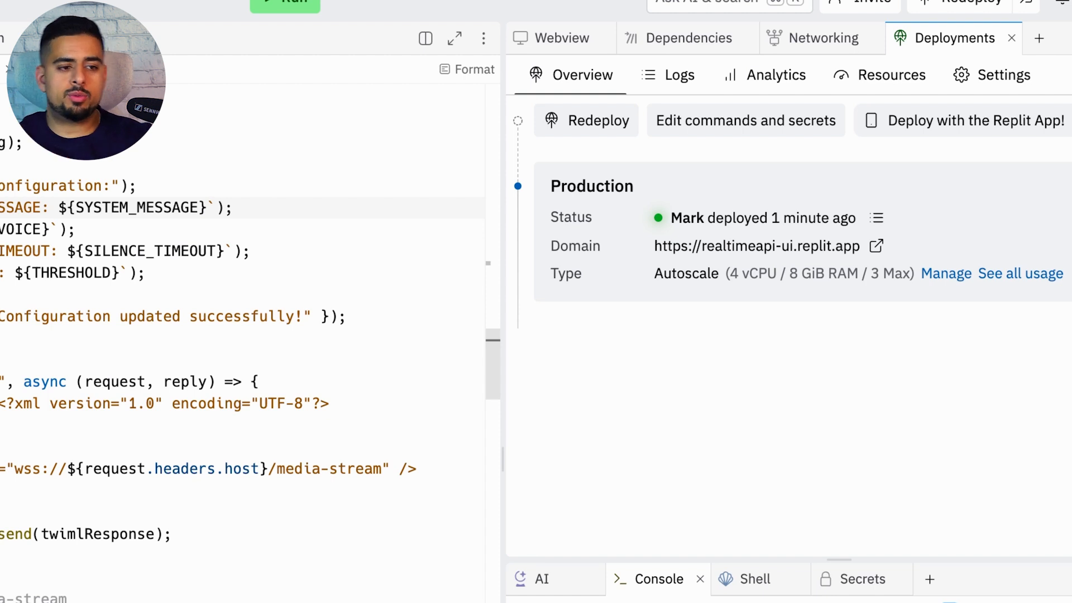
{"action": "left_click_drag", "start_coordinate": [651, 246], "coordinate": [858, 246]}
{"action": "key", "text": "super+c"}
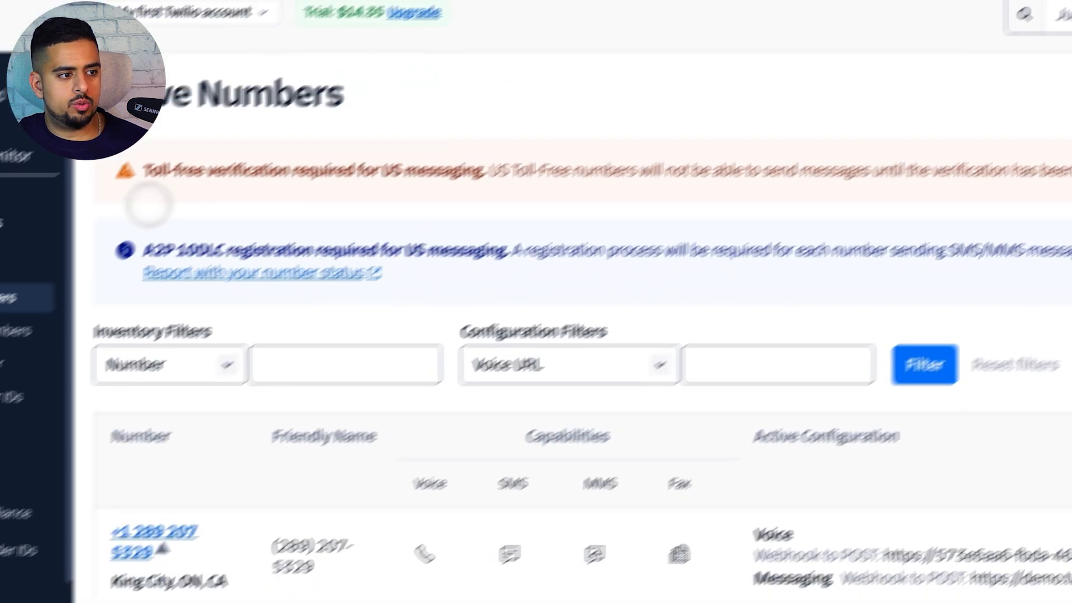
{"action": "left_click", "coordinate": [185, 533]}
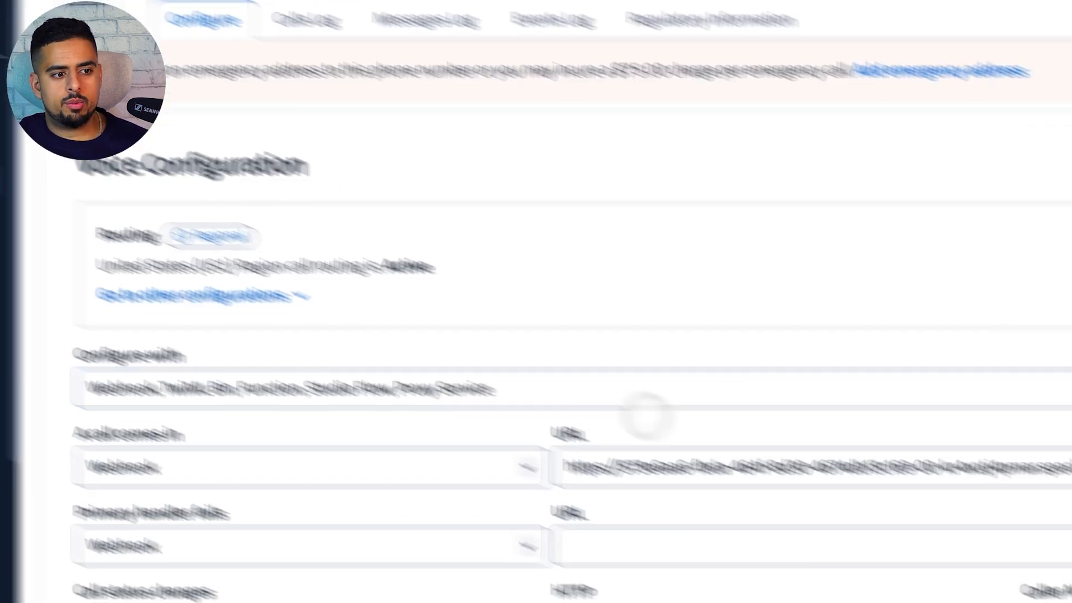
{"action": "left_click", "coordinate": [775, 528]}
{"action": "left_click_drag", "start_coordinate": [358, 378], "coordinate": [776, 379]}
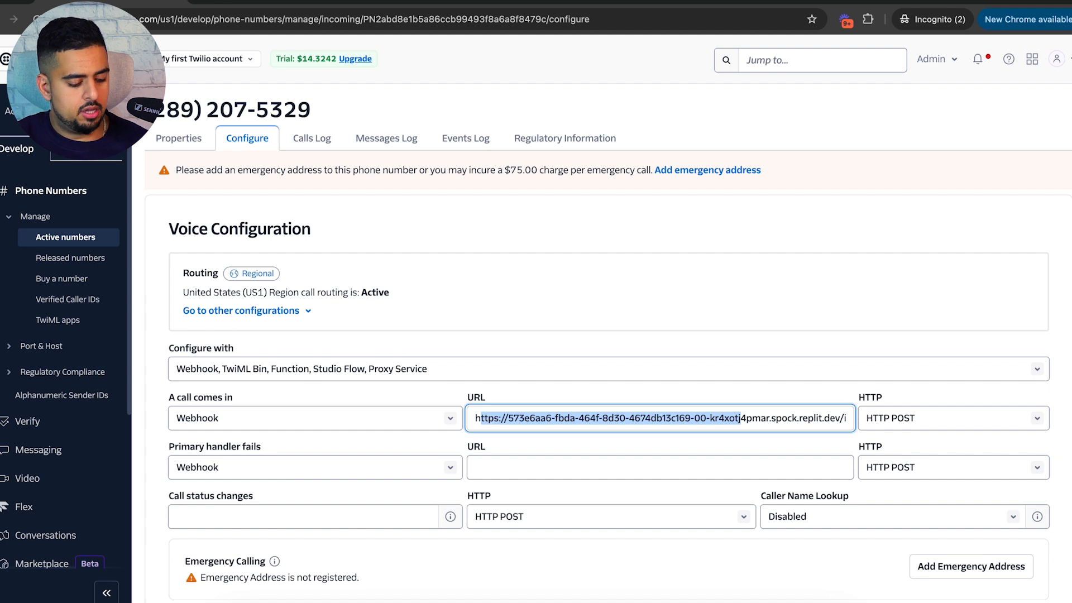
{"action": "key", "text": "super+a"}
{"action": "key", "text": "BackSpace"}
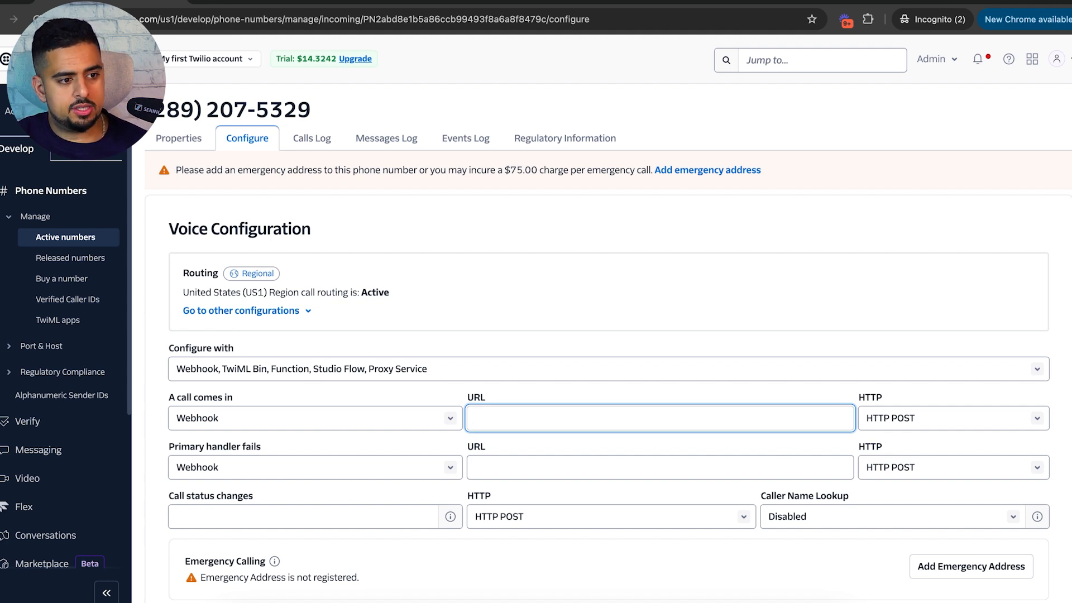
{"action": "key", "text": "super+v"}
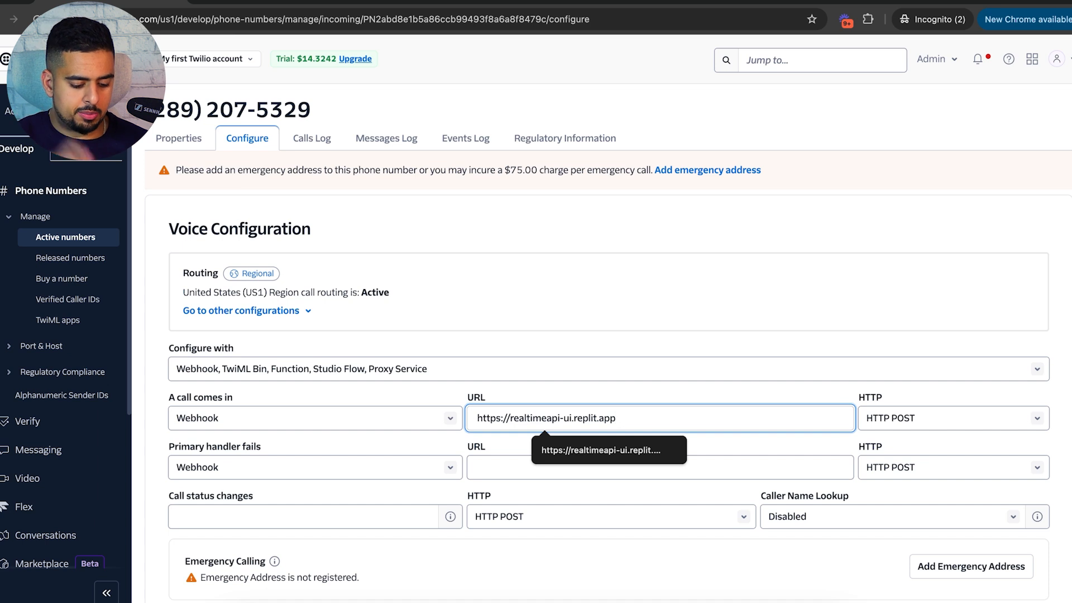
{"action": "type", "text": "/"}
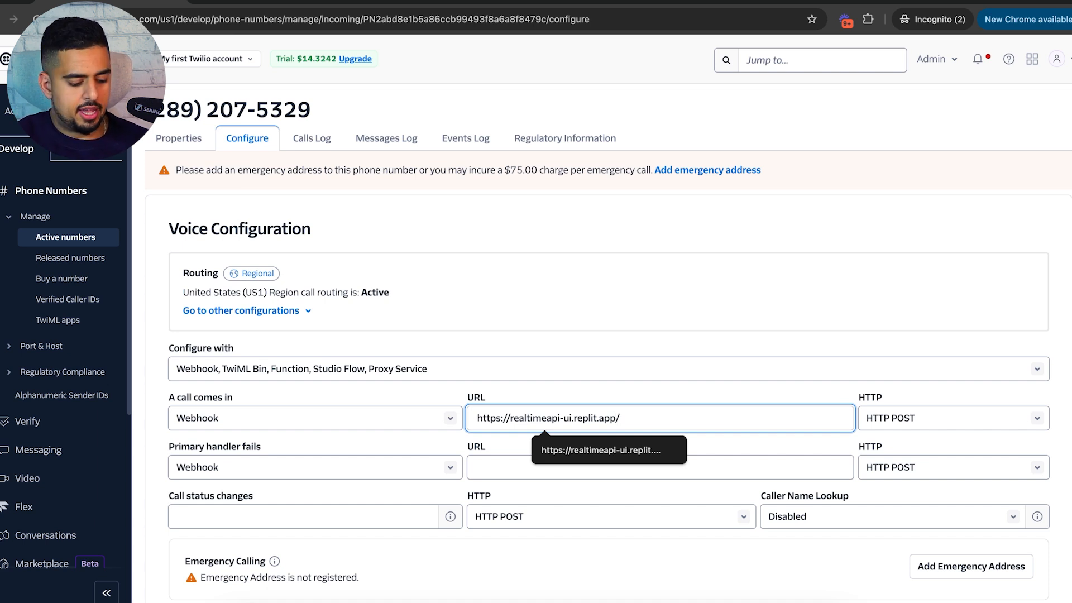
{"action": "type", "text": "incoming-call"}
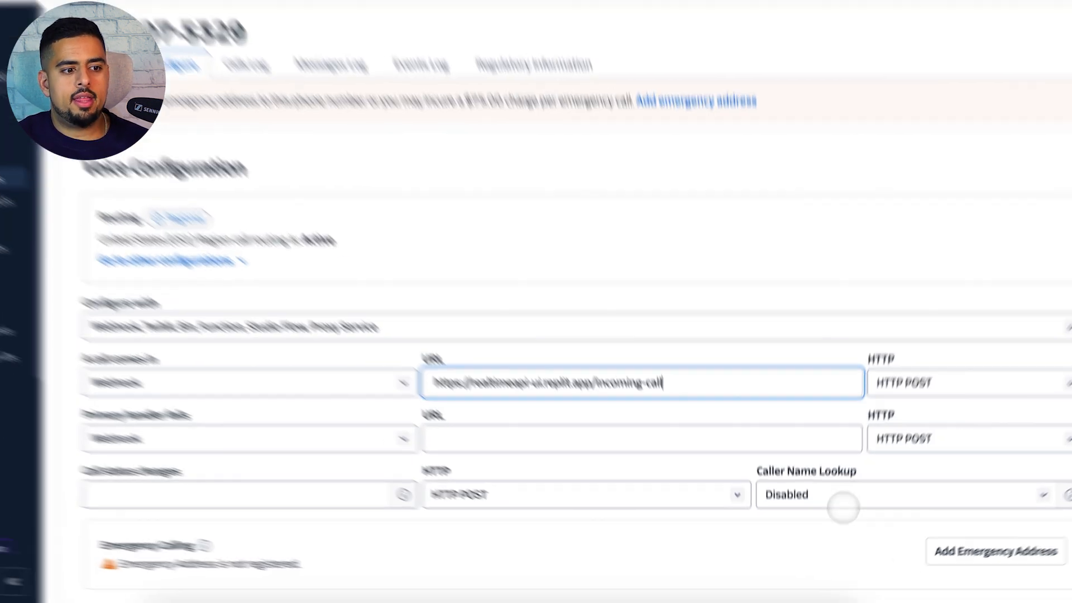
{"action": "scroll", "coordinate": [843, 507], "scroll_direction": "down", "scroll_amount": 10}
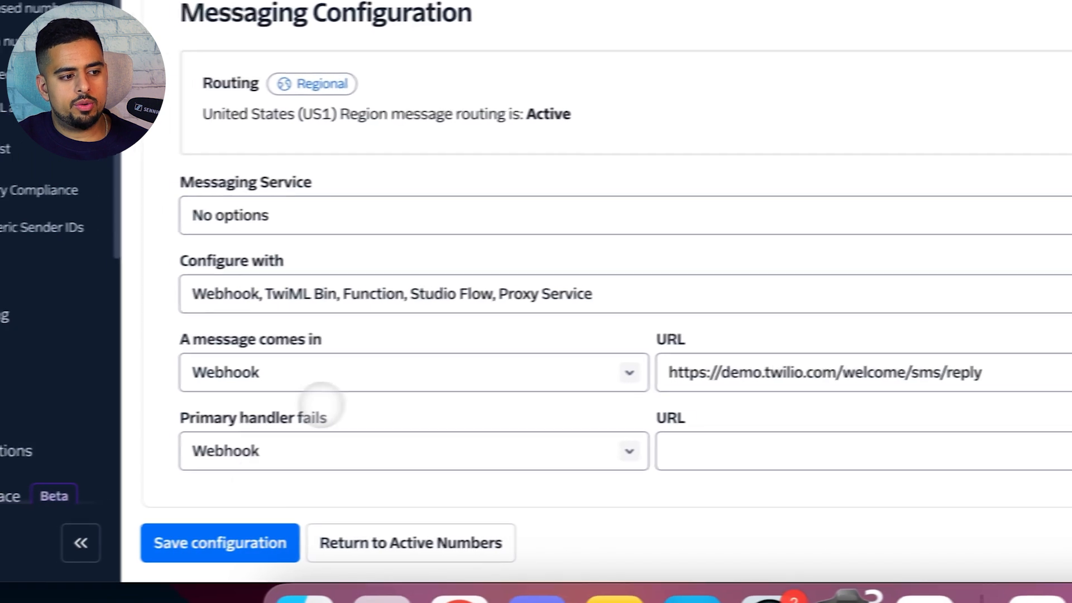
{"action": "left_click", "coordinate": [233, 553]}
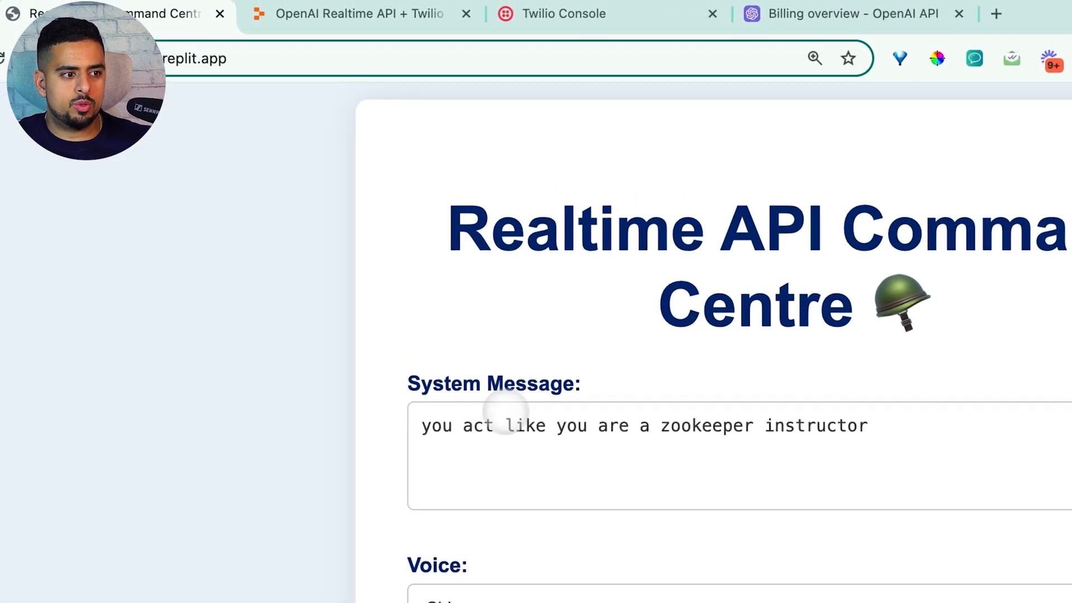
- Review the deployed app's system message, the production deployment's type and domain, and the incoming-call webhook URL in Twilio
{"action": "left_click", "coordinate": [440, 420]}
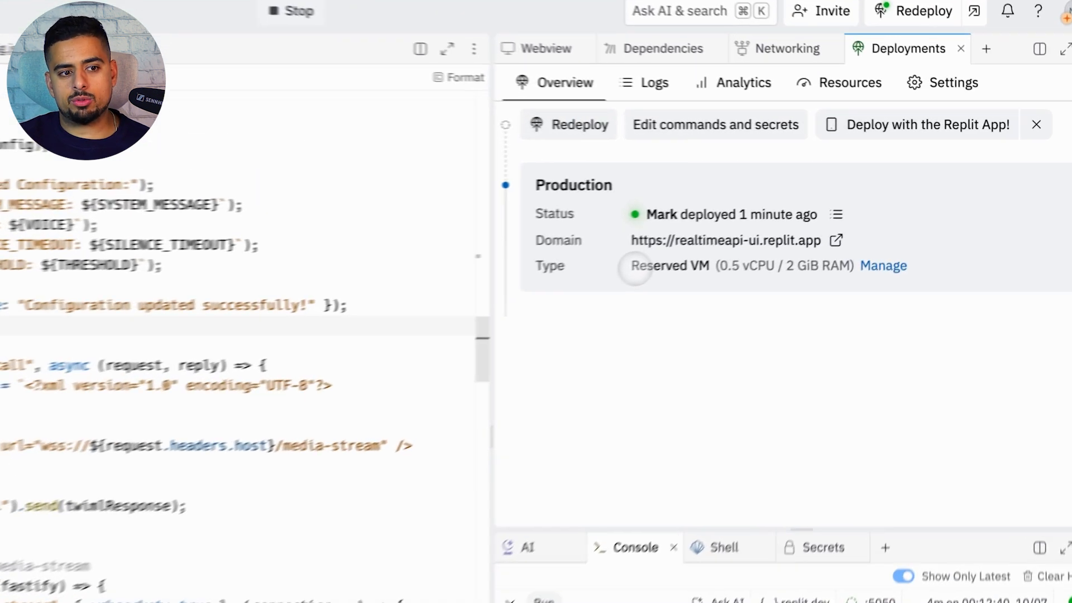
{"action": "left_click_drag", "start_coordinate": [633, 266], "coordinate": [709, 266]}
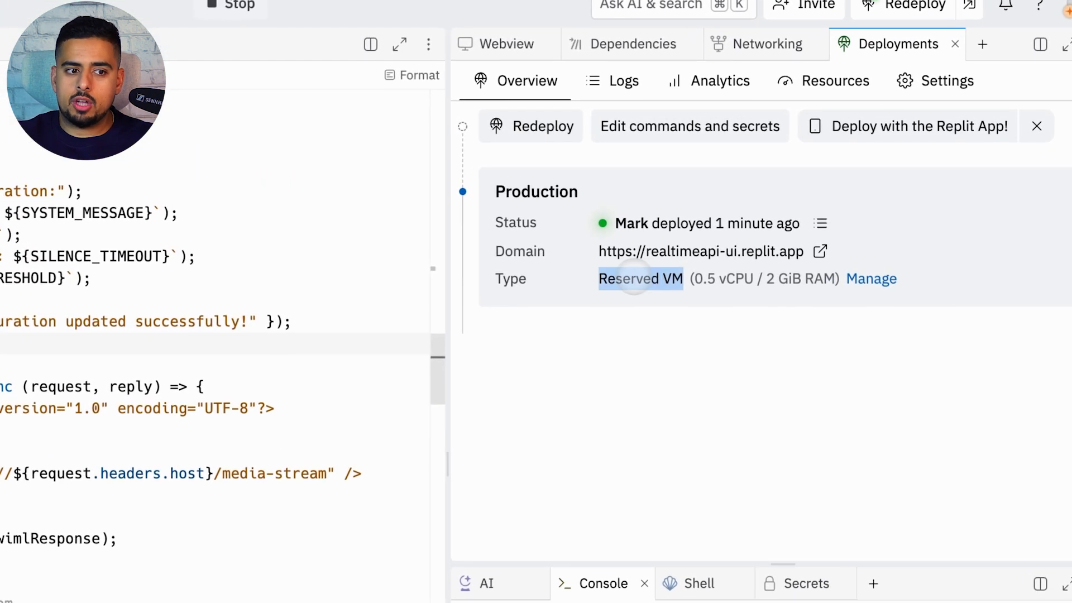
{"action": "left_click", "coordinate": [768, 223]}
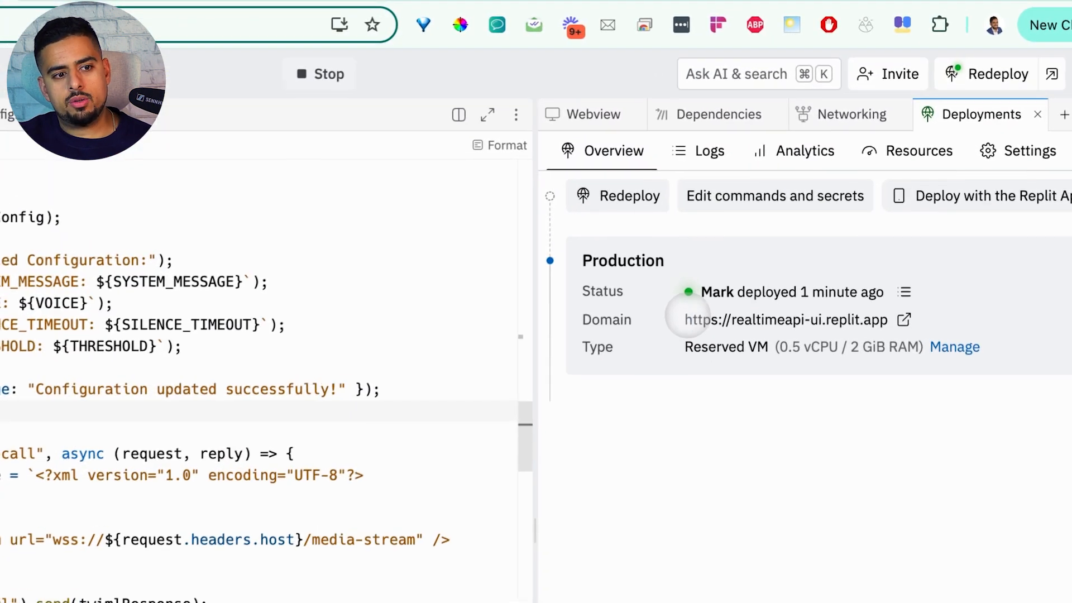
{"action": "left_click_drag", "start_coordinate": [767, 206], "coordinate": [798, 206]}
{"action": "left_click_drag", "start_coordinate": [722, 323], "coordinate": [888, 324]}
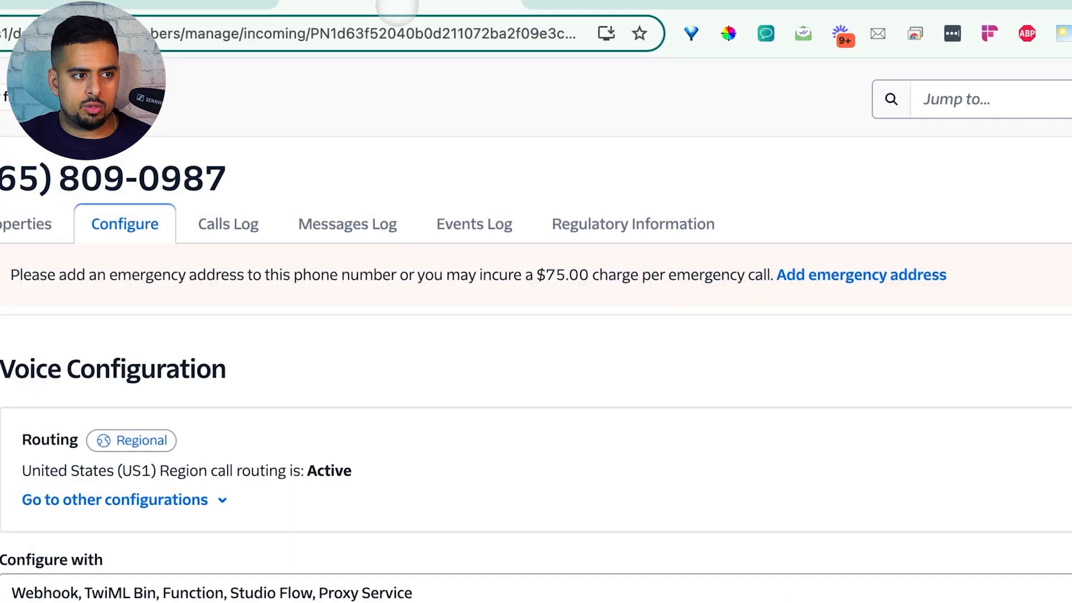
{"action": "left_click_drag", "start_coordinate": [628, 441], "coordinate": [721, 441]}
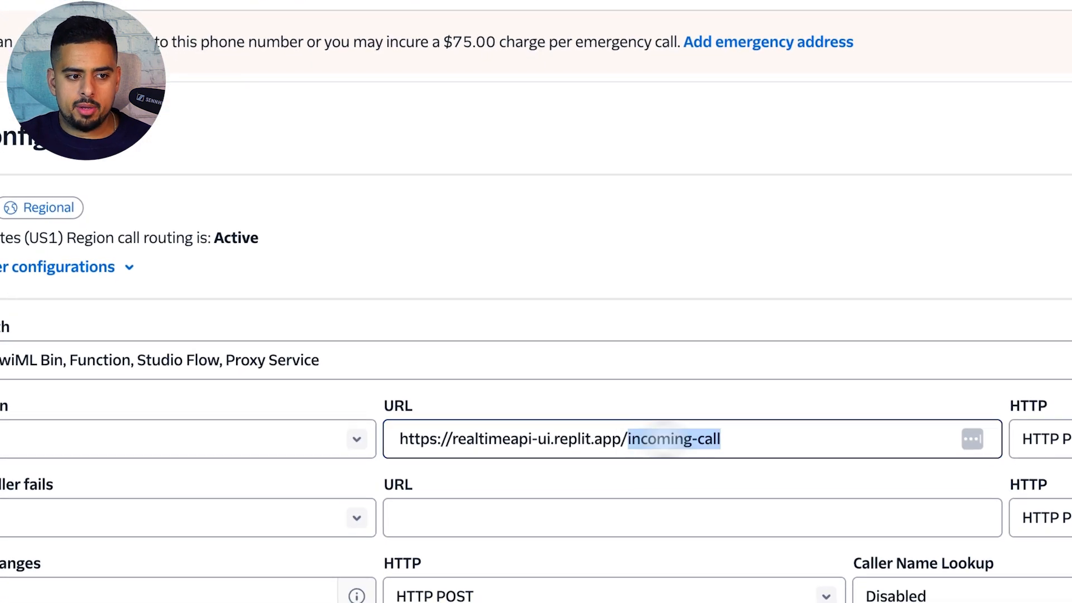
{"action": "left_click", "coordinate": [786, 441]}
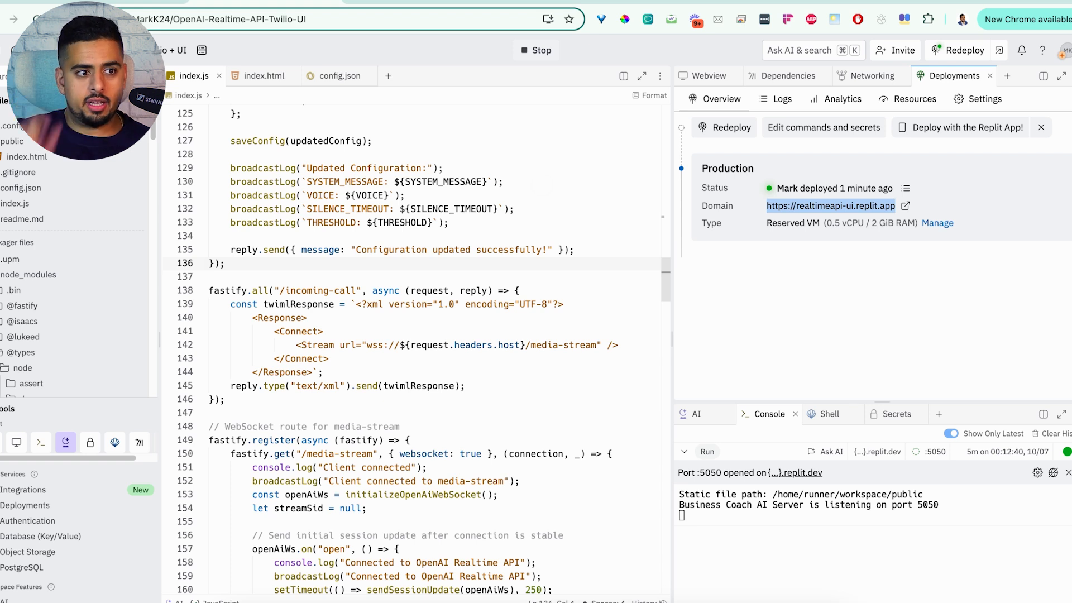
- Copy the development webview's link address, try it as the Twilio number's incoming-call webhook URL, and clear the field
{"action": "left_click", "coordinate": [542, 51]}
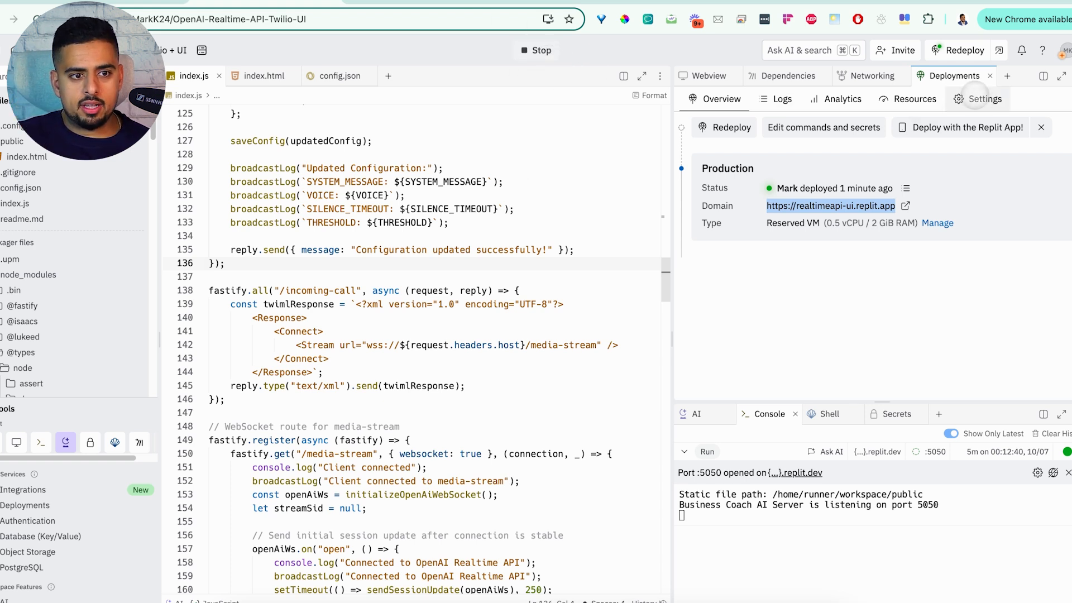
{"action": "left_click", "coordinate": [721, 76]}
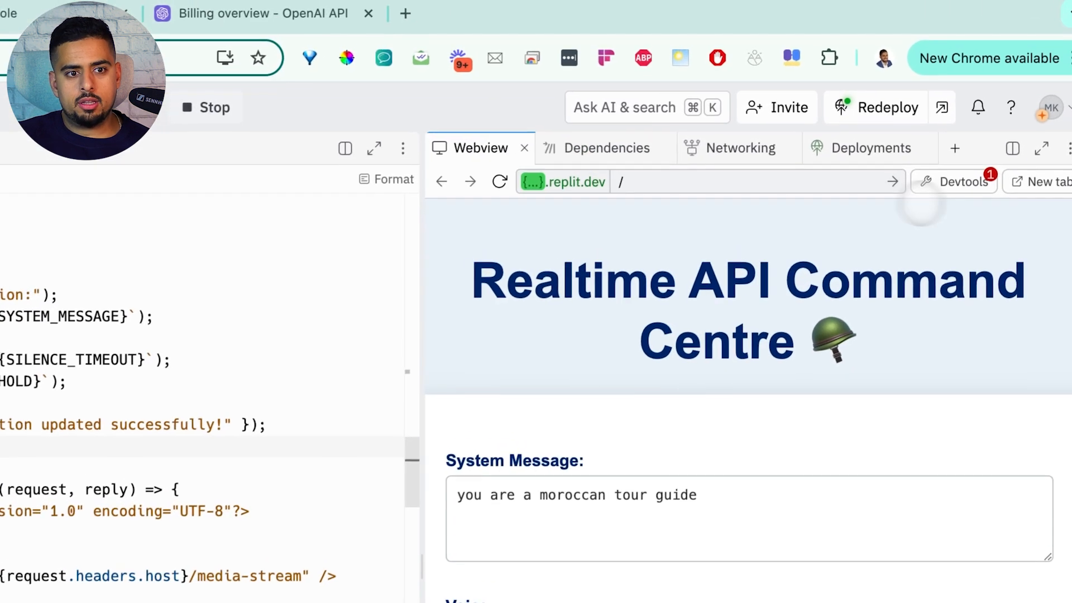
{"action": "right_click", "coordinate": [1044, 98]}
{"action": "right_click", "coordinate": [1030, 180]}
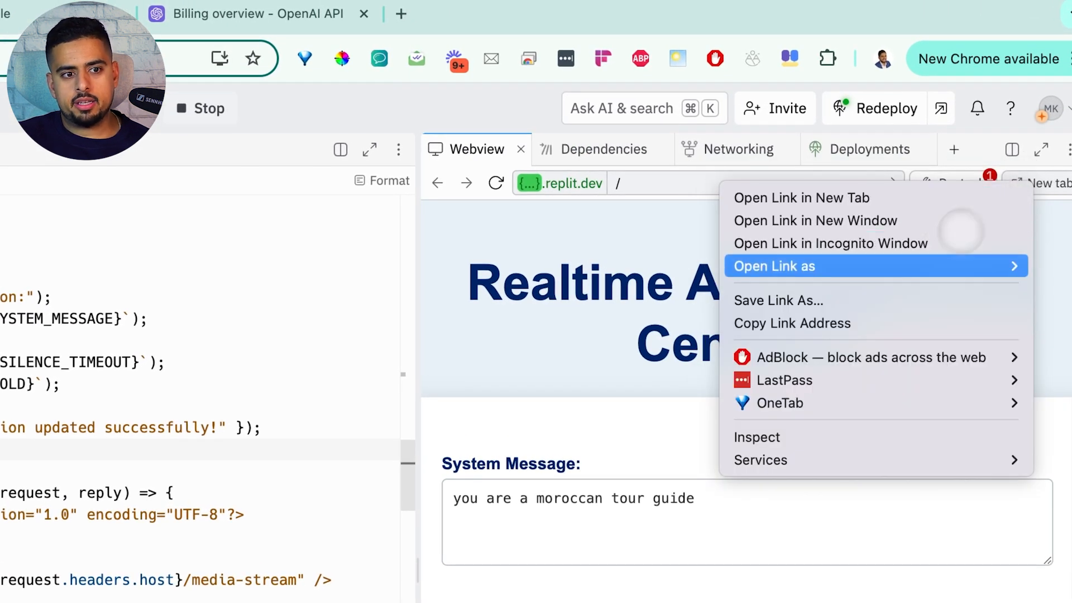
{"action": "left_click", "coordinate": [898, 321]}
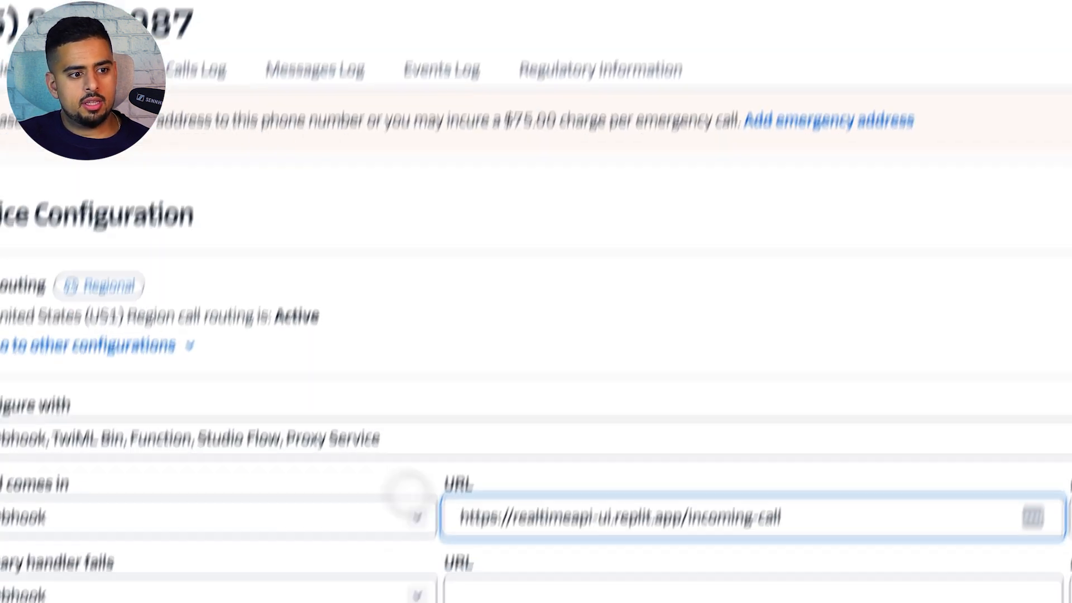
{"action": "key", "text": "ctrl+v"}
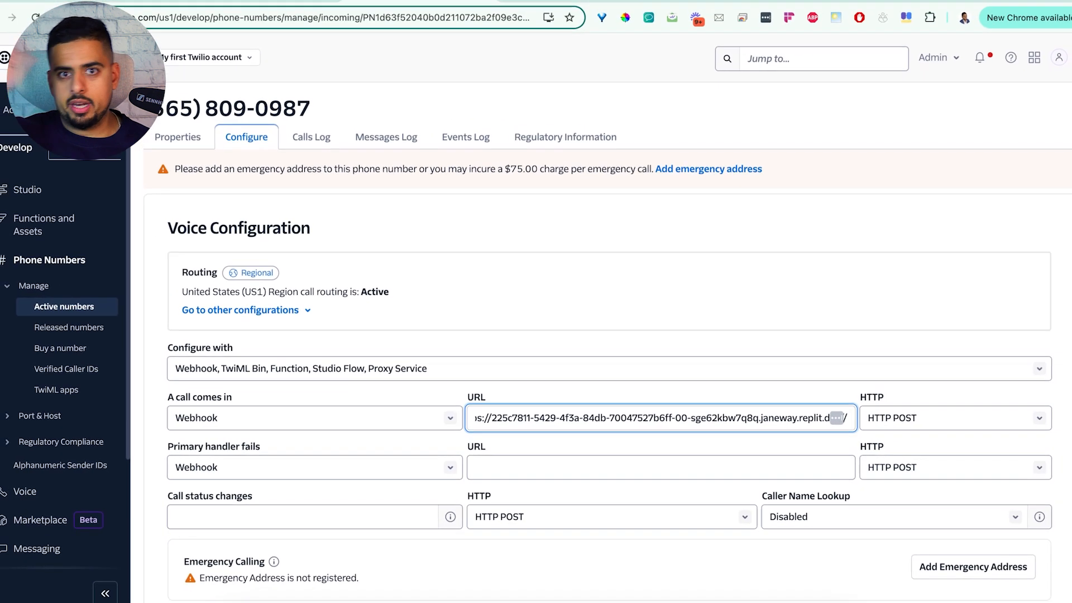
{"action": "key", "text": "ctrl+a"}
{"action": "key", "text": "BackSpace"}
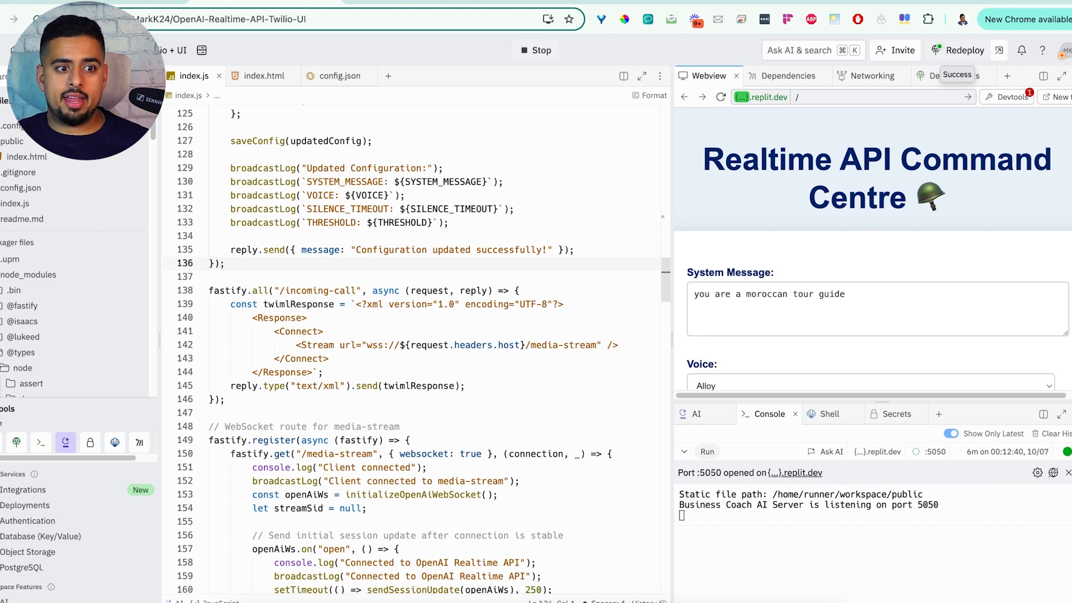
- Try the production domain from the Replit deployment overview as the incoming-call webhook URL and clear the field again
{"action": "left_click", "coordinate": [957, 50]}
{"action": "left_click_drag", "start_coordinate": [767, 205], "coordinate": [896, 205]}
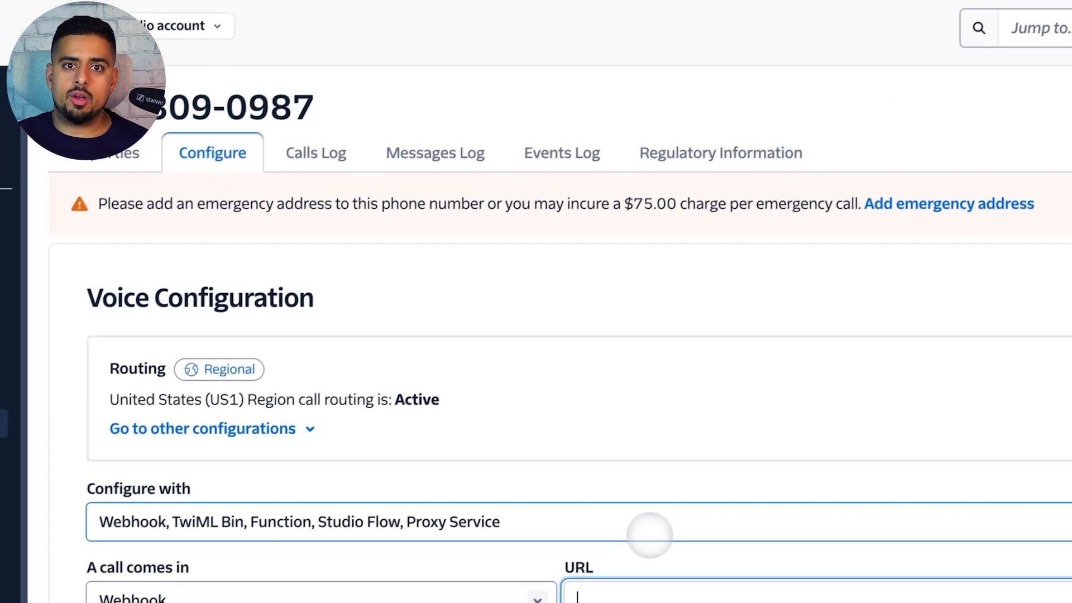
{"action": "key", "text": "ctrl+v"}
{"action": "key", "text": "ctrl+a"}
{"action": "key", "text": "BackSpace"}
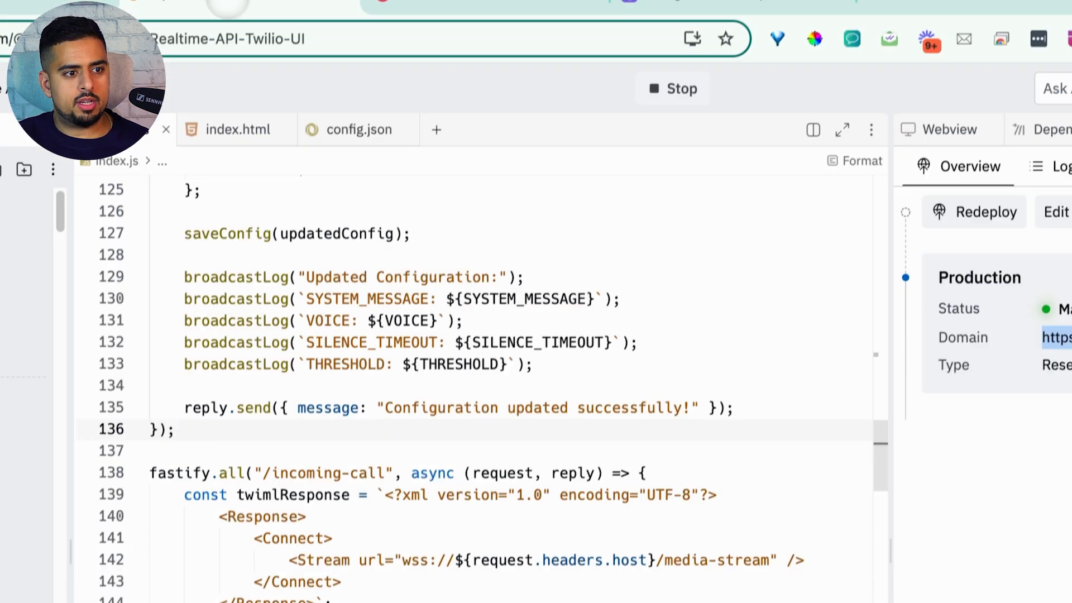
- Open the production domain from the Replit deployment overview in a new tab and focus the app's system message
{"action": "left_click", "coordinate": [1028, 332]}
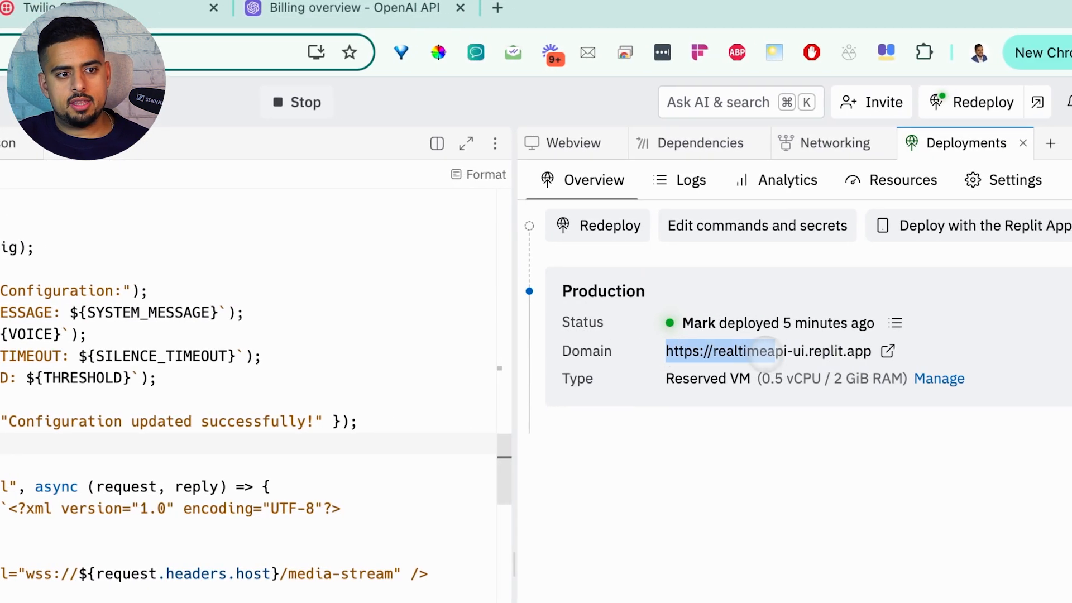
{"action": "left_click_drag", "start_coordinate": [773, 351], "coordinate": [869, 352]}
{"action": "left_click", "coordinate": [888, 350]}
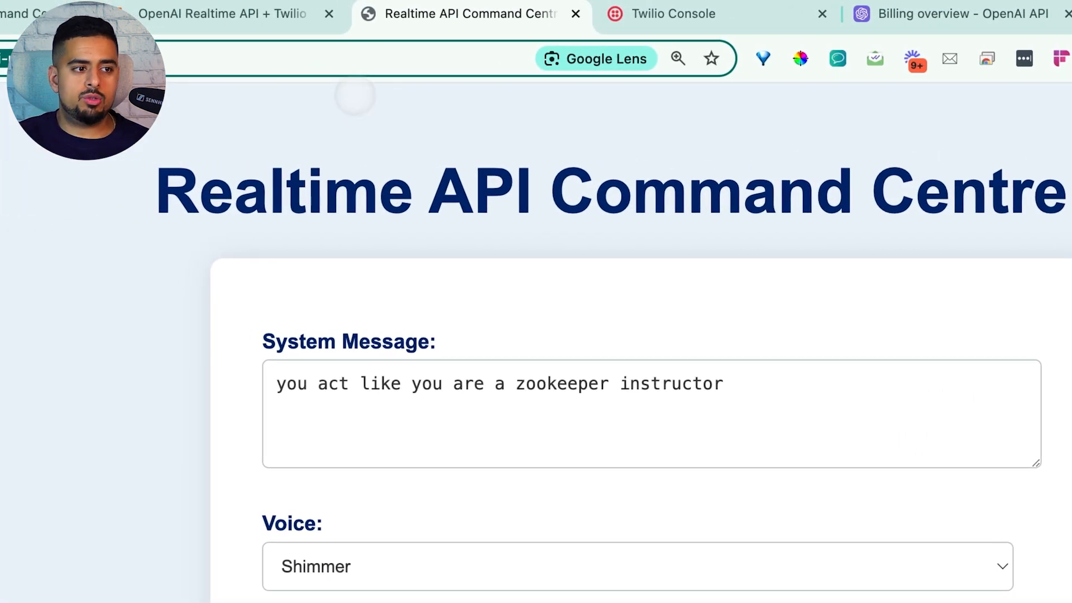
{"action": "left_click", "coordinate": [441, 411]}
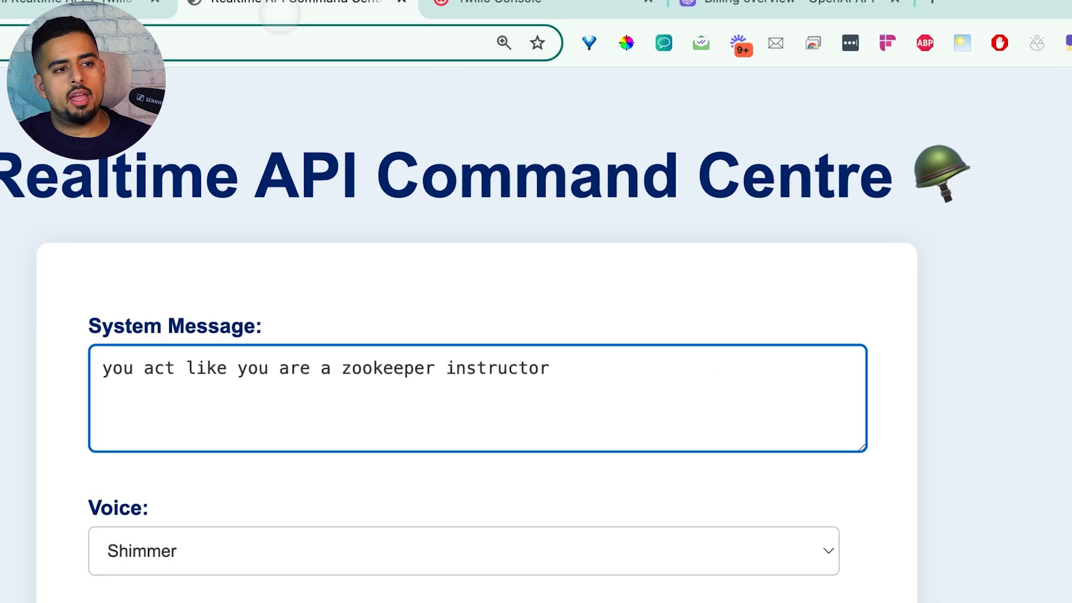
{"action": "left_click", "coordinate": [631, 18]}
{"action": "left_click", "coordinate": [475, 479]}
{"action": "key", "text": "ctrl+v"}
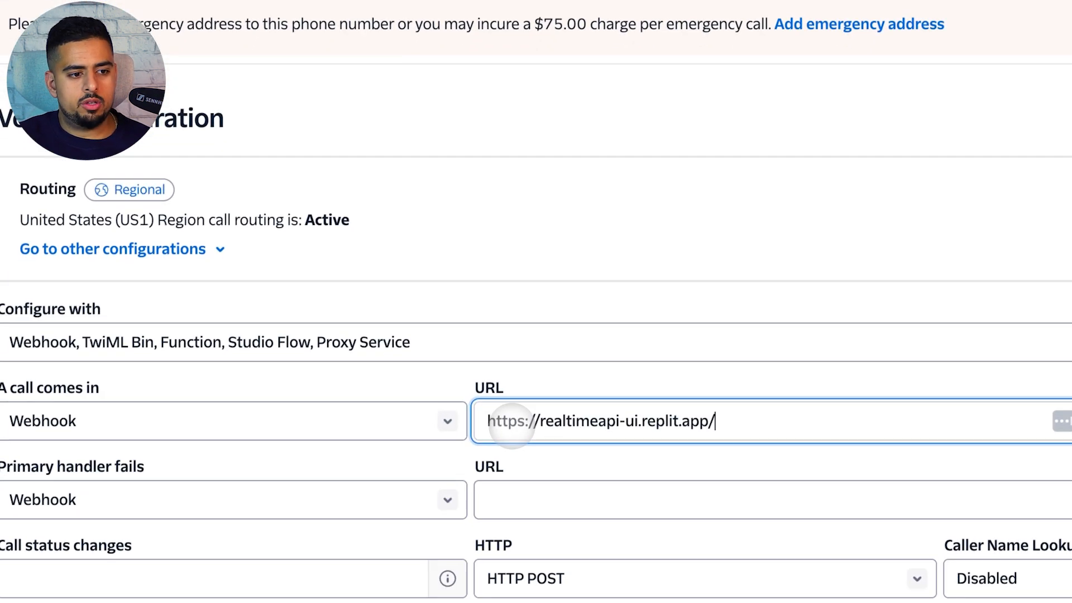
{"action": "type", "text": "incoming-call"}
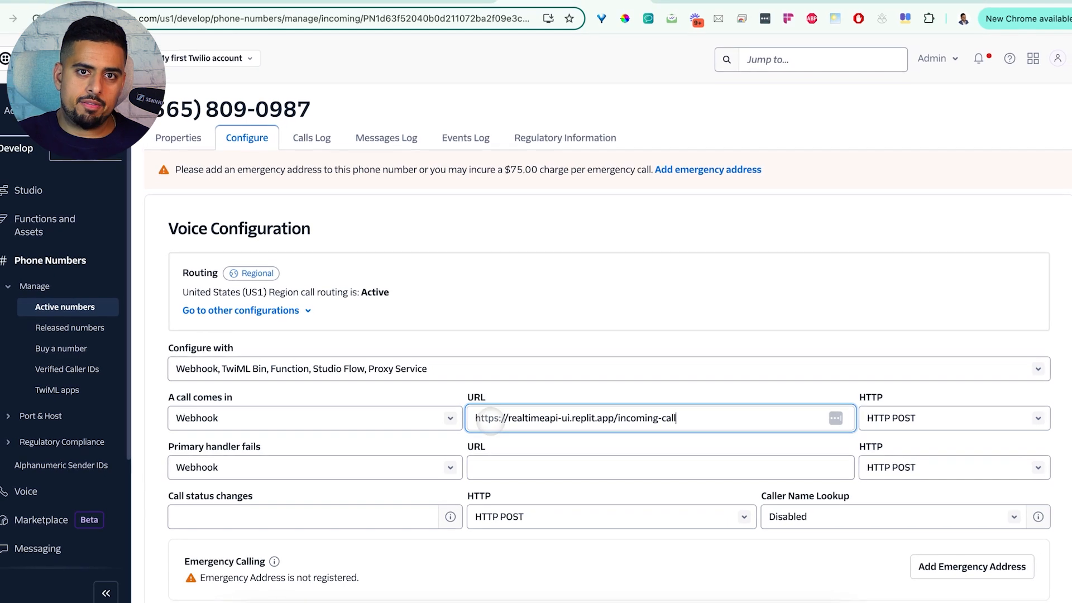
{"action": "scroll", "coordinate": [569, 380], "scroll_direction": "down", "scroll_amount": 8}
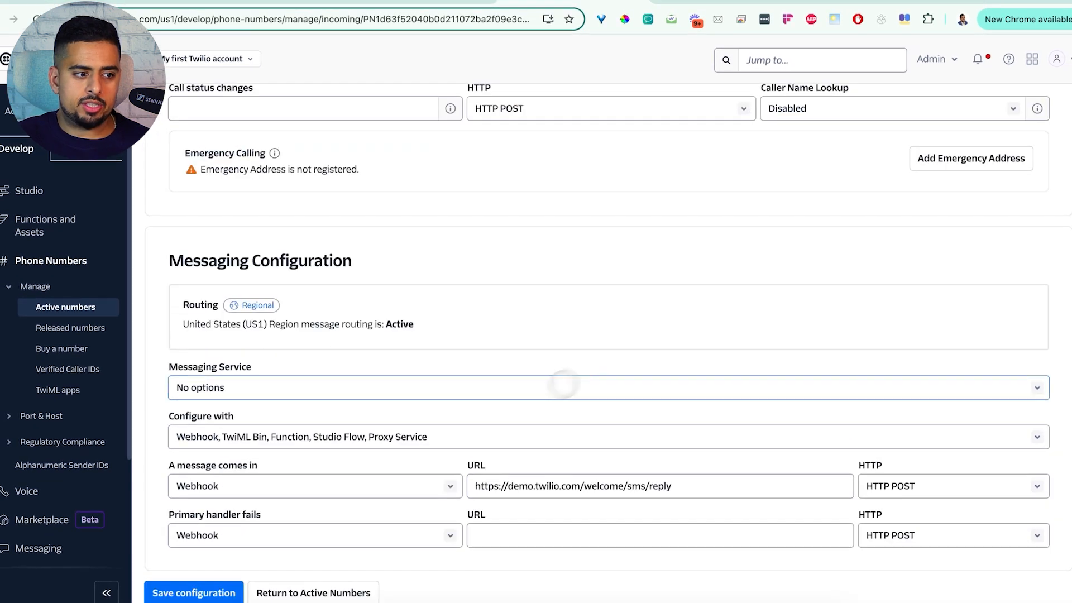
{"action": "left_click", "coordinate": [205, 592]}
{"action": "scroll", "coordinate": [418, 431], "scroll_direction": "up", "scroll_amount": 8}
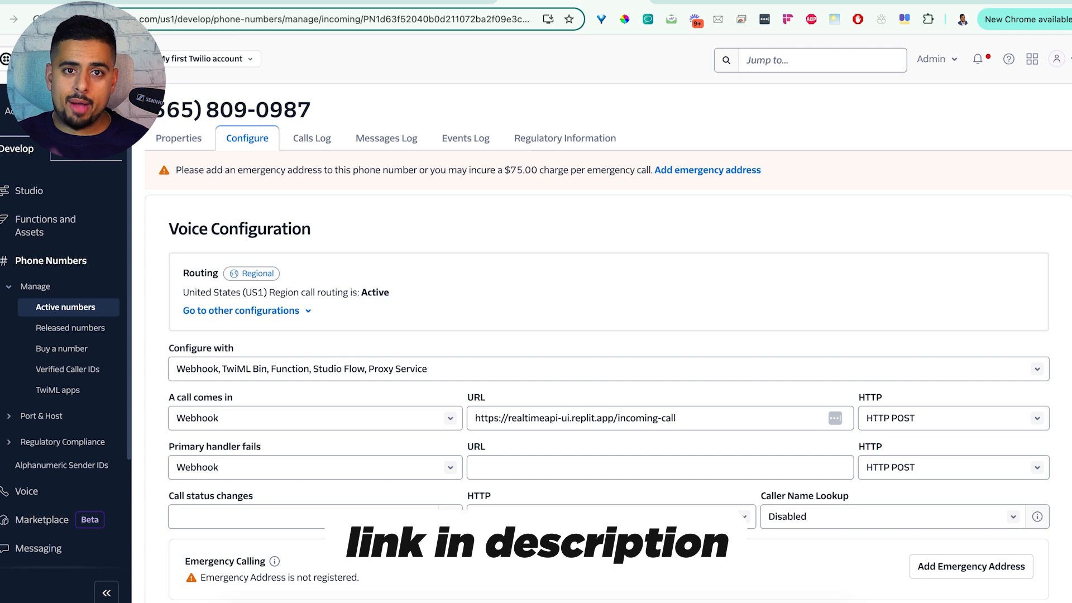
{"action": "left_click", "coordinate": [469, 19]}
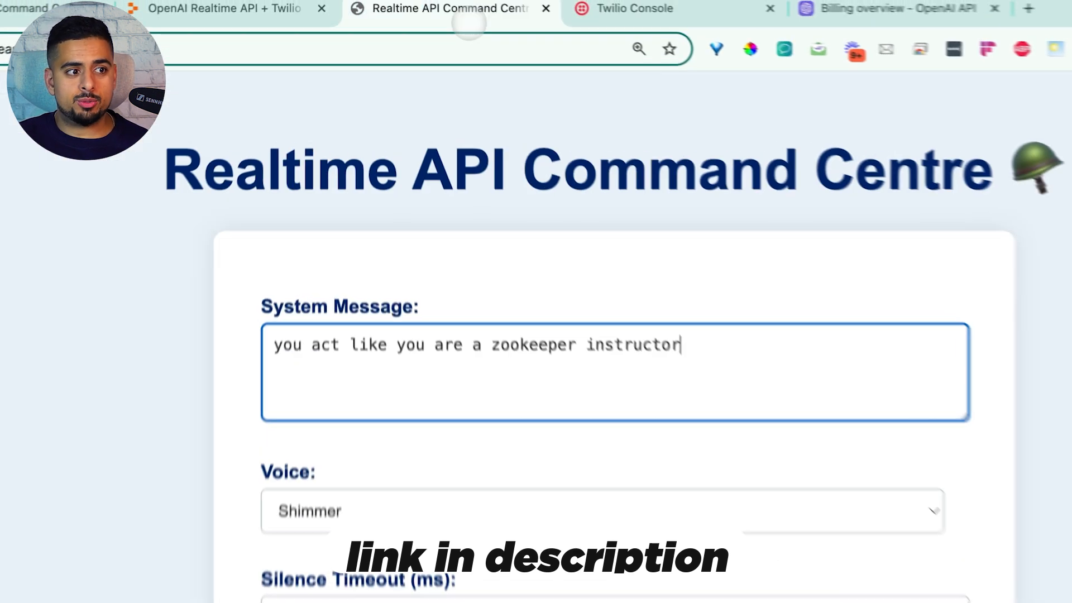